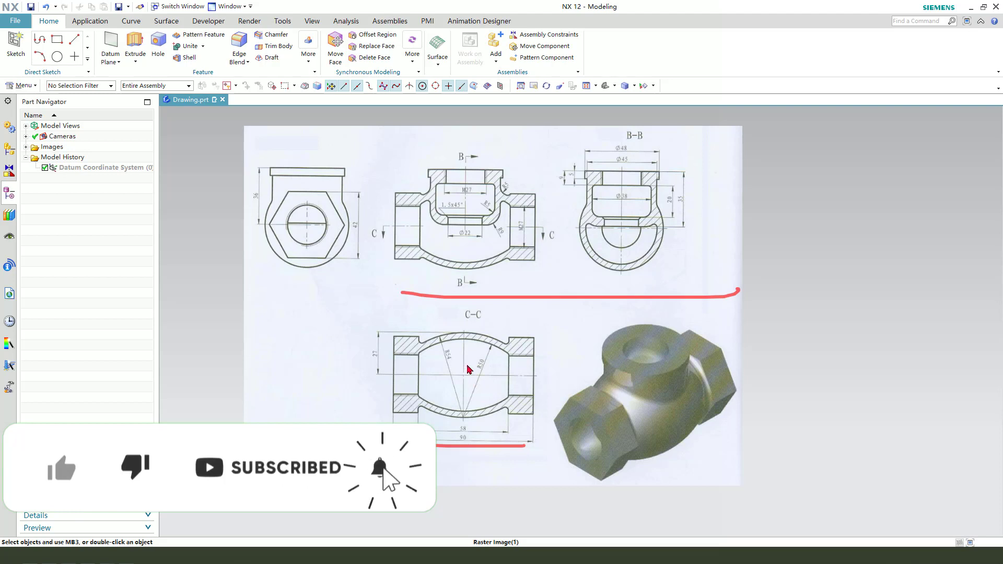
Step: Create a new millimetre Model part named 33 in the E:\NX\ folder
{"action": "key", "text": "Escape"}
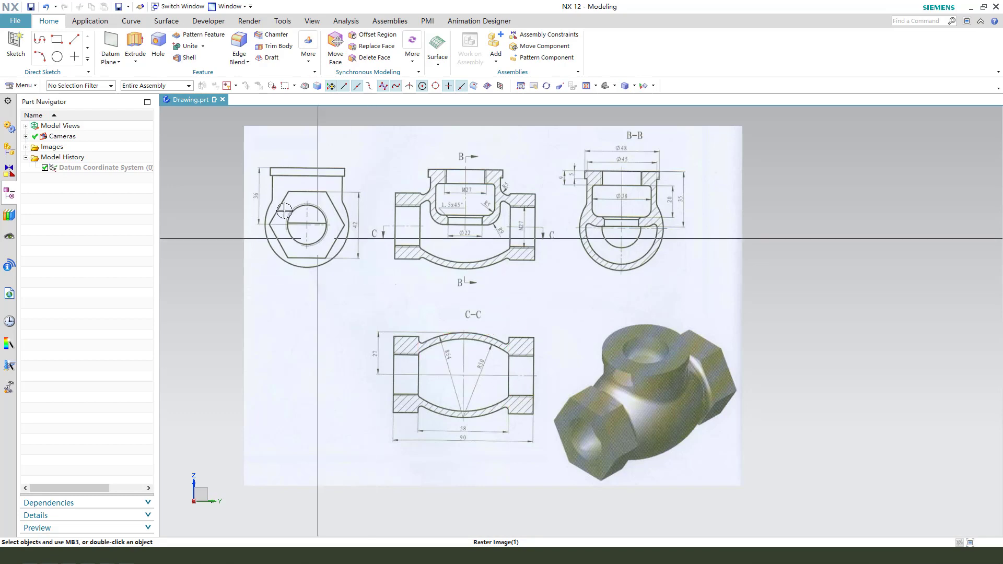
{"action": "left_click", "coordinate": [21, 22]}
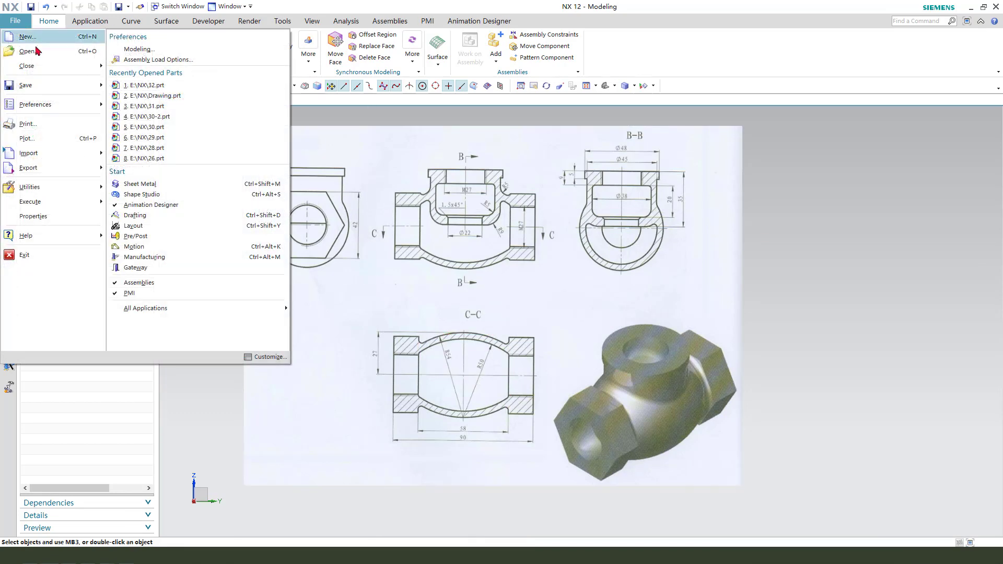
{"action": "left_click", "coordinate": [33, 44]}
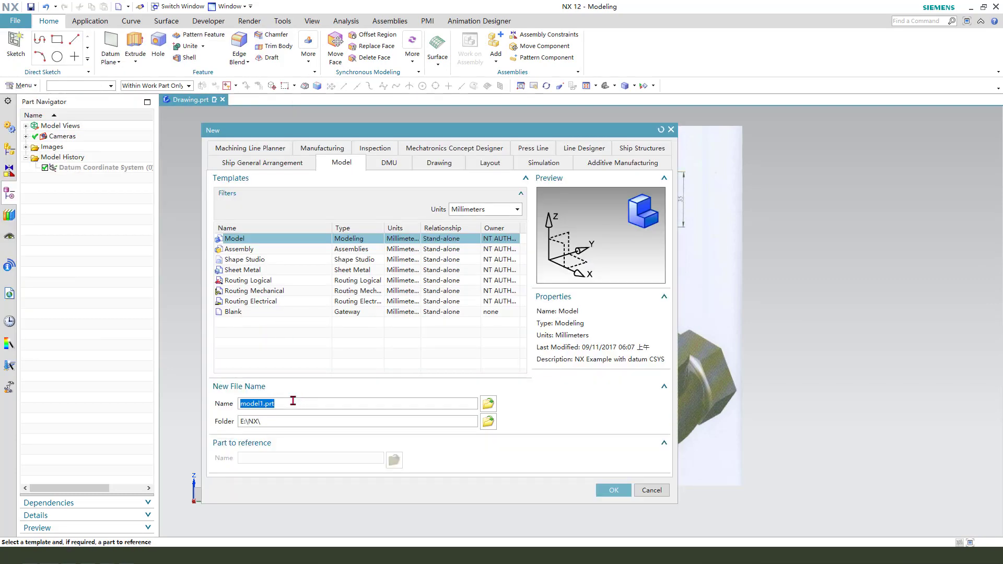
{"action": "left_click", "coordinate": [614, 492]}
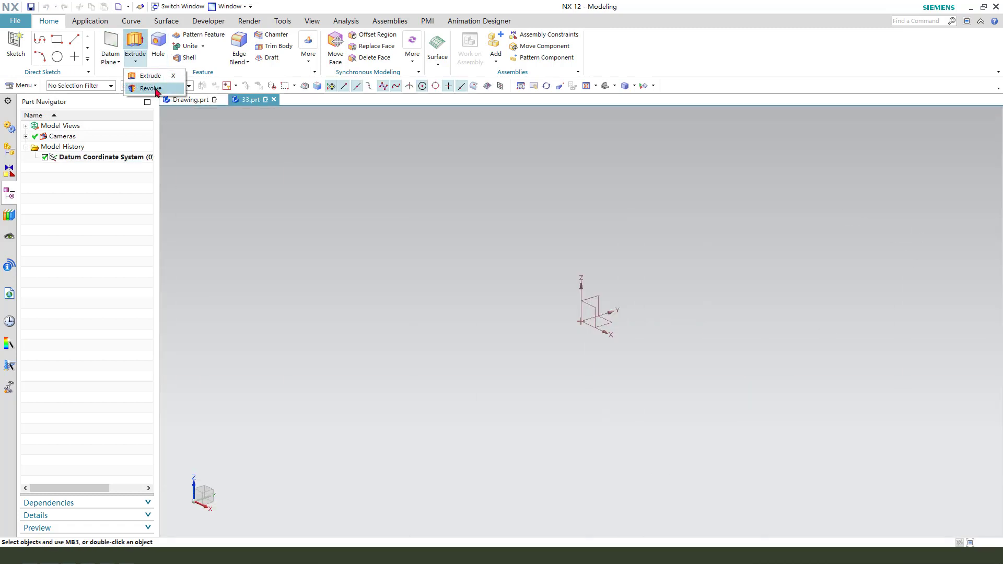
Step: Start a Revolve section sketch on the YZ datum plane and draw a three-point arc above the origin, starting about (-27, 15)
{"action": "left_click", "coordinate": [151, 88]}
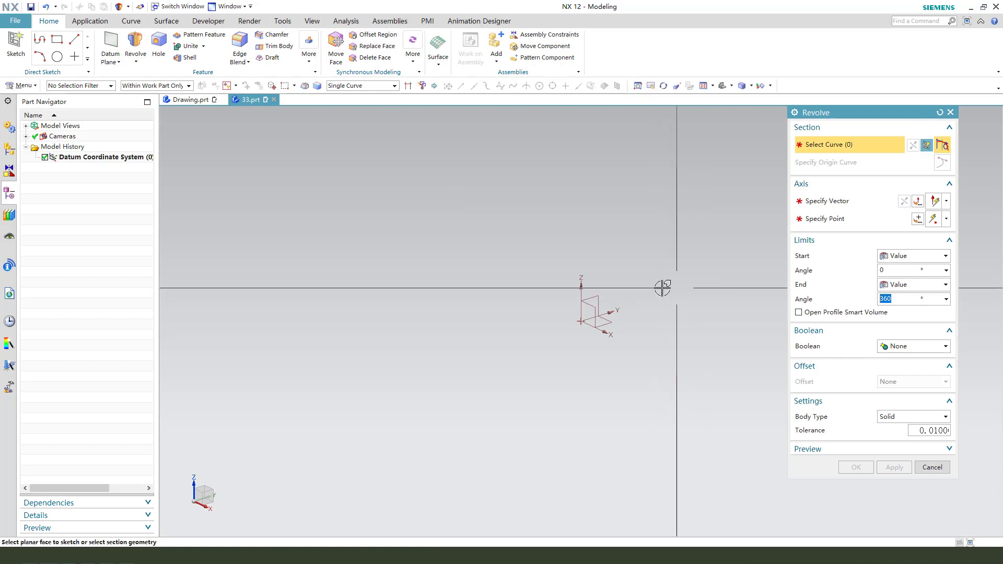
{"action": "left_click", "coordinate": [593, 300]}
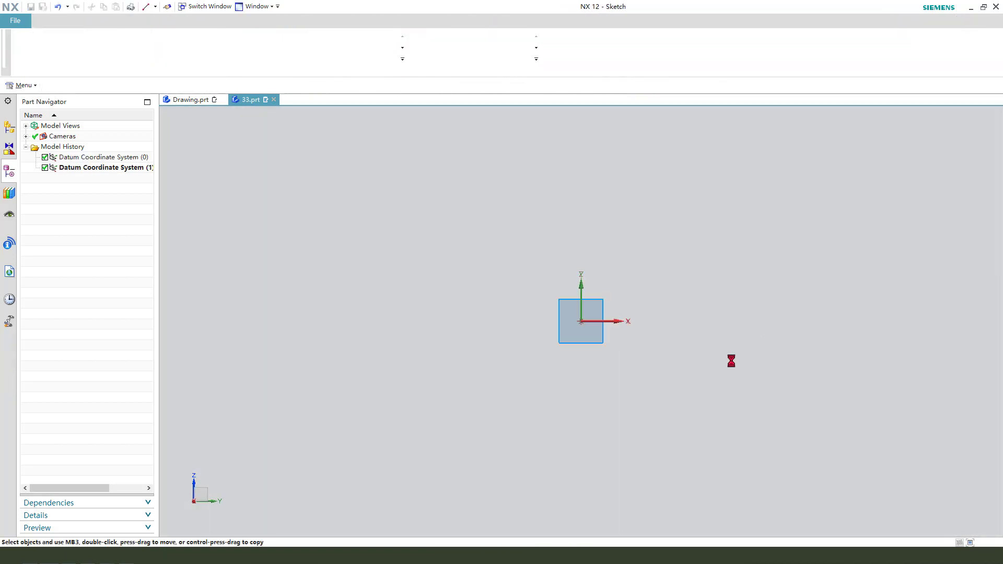
{"action": "left_click", "coordinate": [203, 43]}
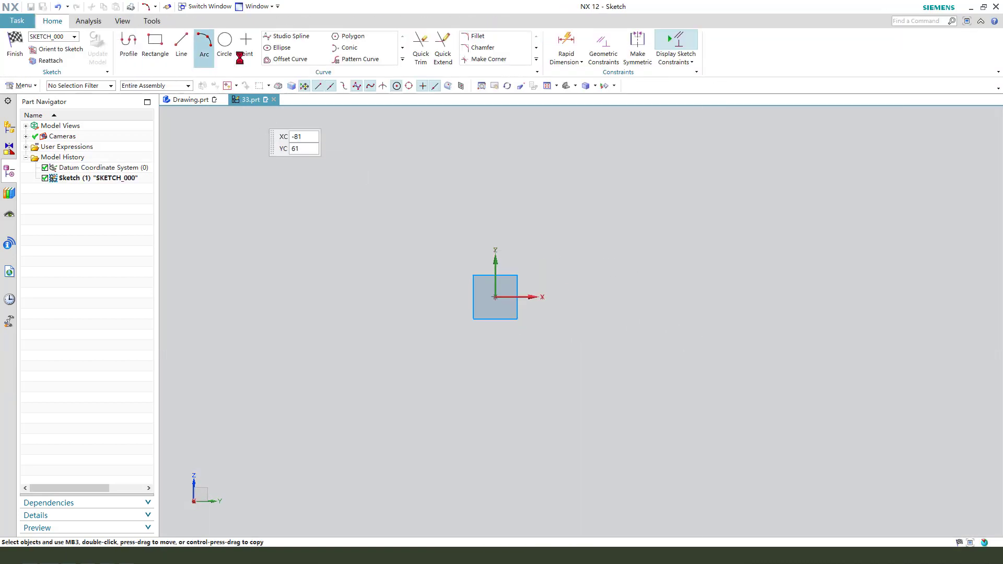
{"action": "left_click", "coordinate": [415, 251]}
{"action": "left_click", "coordinate": [596, 251]}
{"action": "left_click", "coordinate": [538, 211]}
{"action": "key", "text": "Escape"}
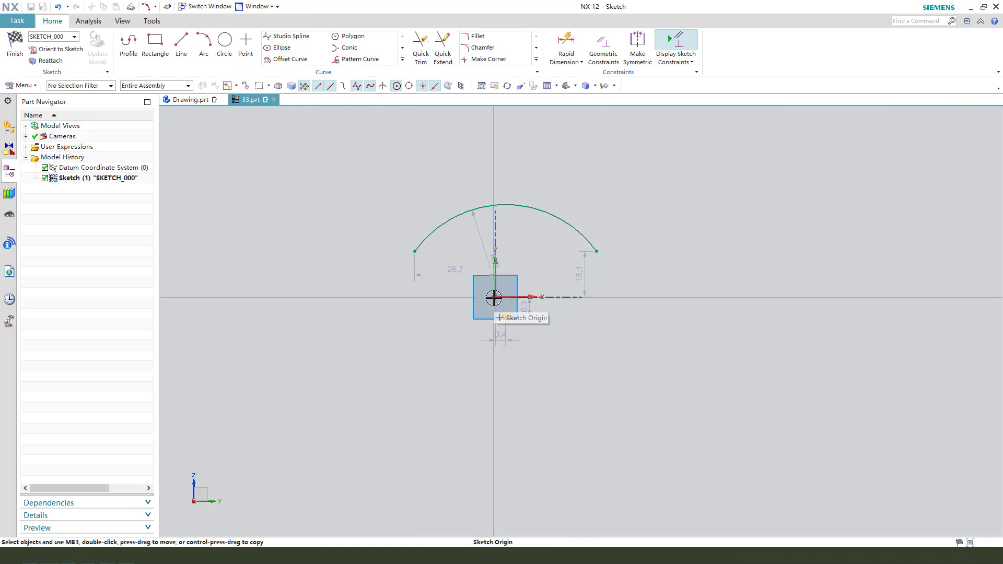
Step: Reposition the arc around the sketch origin and align its two endpoints horizontally
{"action": "left_click", "coordinate": [515, 281]}
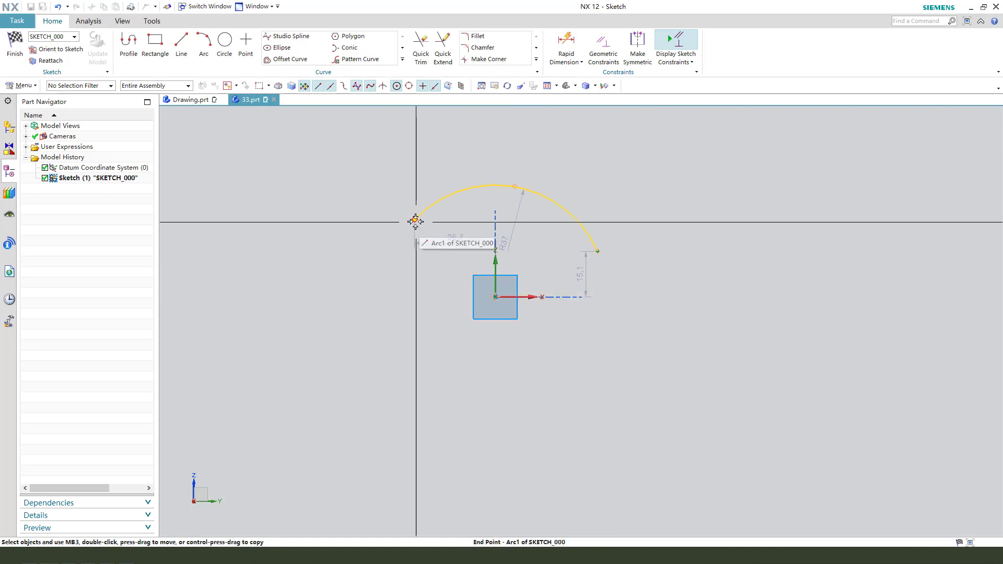
{"action": "left_click_drag", "start_coordinate": [415, 222], "coordinate": [409, 233]}
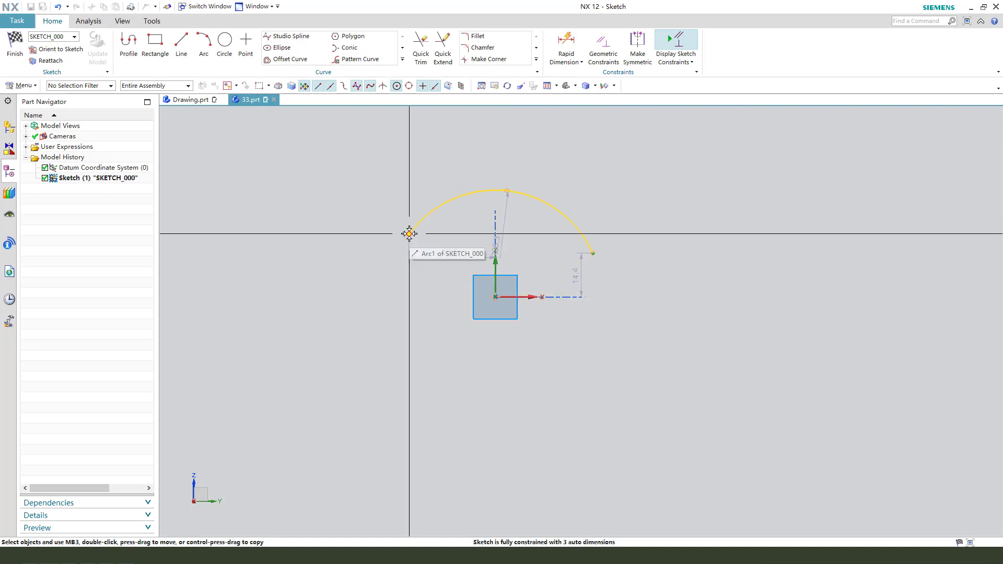
{"action": "left_click", "coordinate": [591, 253]}
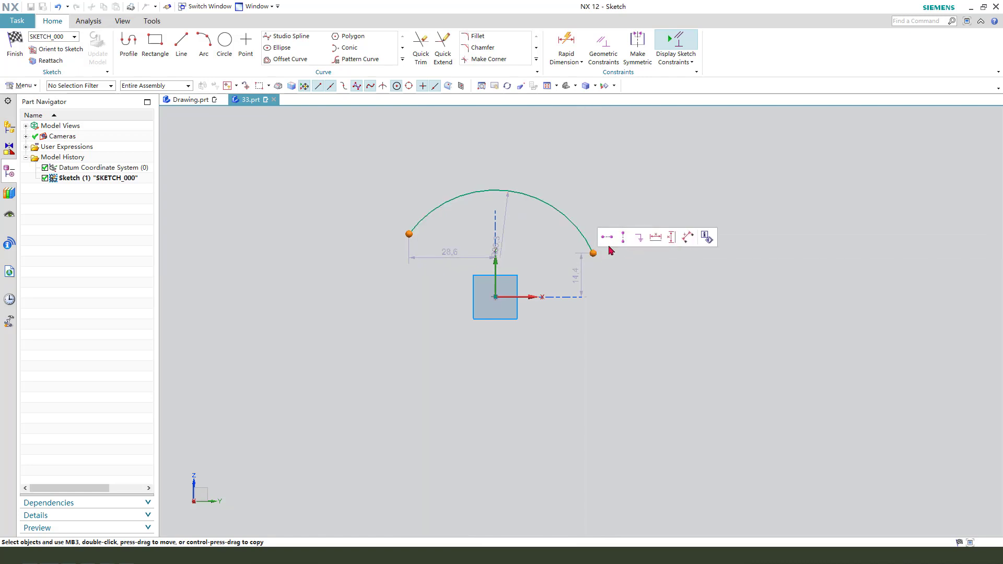
{"action": "left_click", "coordinate": [607, 239]}
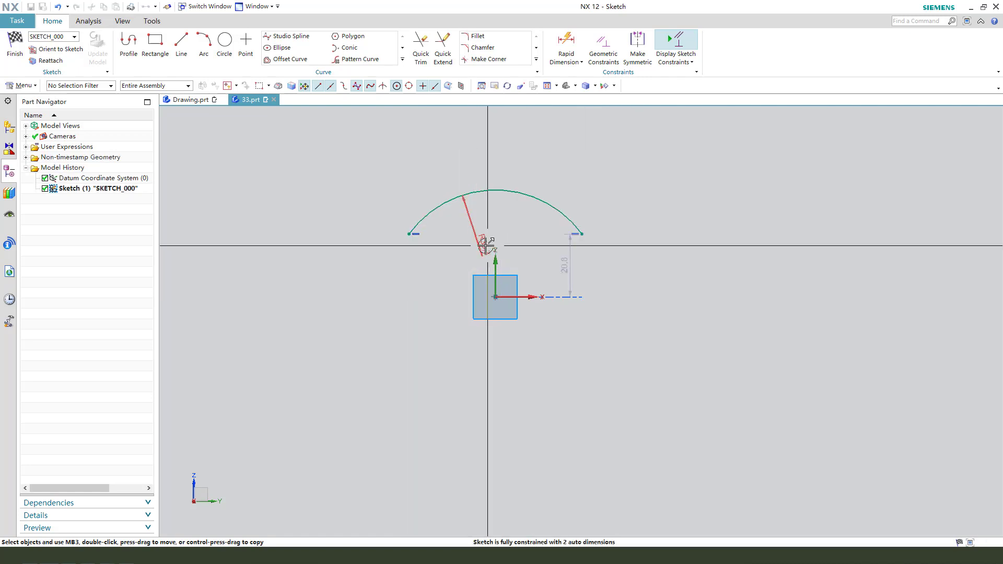
Step: Move the arc's radius dimension outside the curve and set the radius to 54 mm
{"action": "left_click_drag", "start_coordinate": [486, 245], "coordinate": [466, 156]}
{"action": "double_click", "coordinate": [460, 157]}
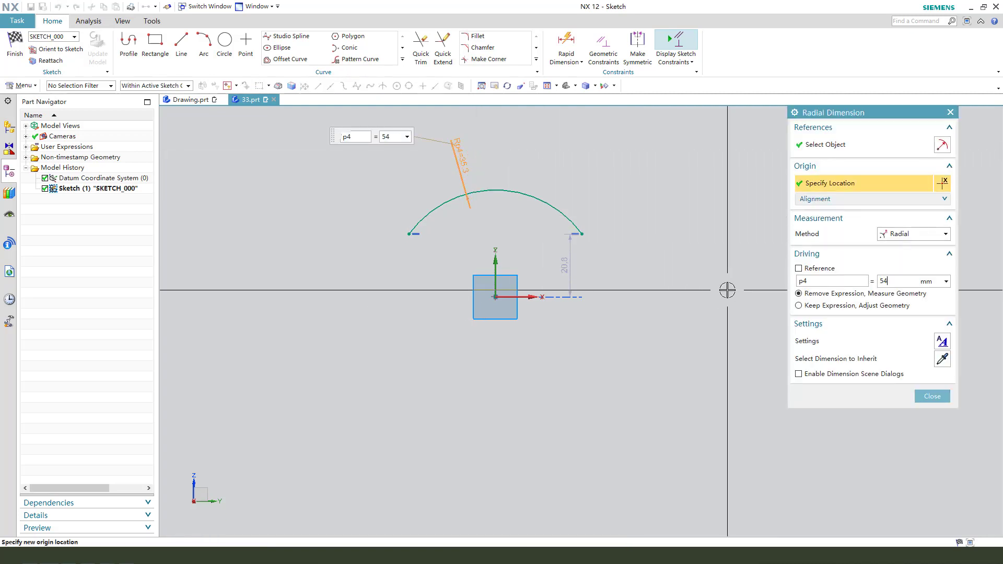
{"action": "key", "text": "Return"}
{"action": "middle_click", "coordinate": [596, 360]}
{"action": "scroll", "coordinate": [449, 270], "scroll_direction": "down", "scroll_amount": 1}
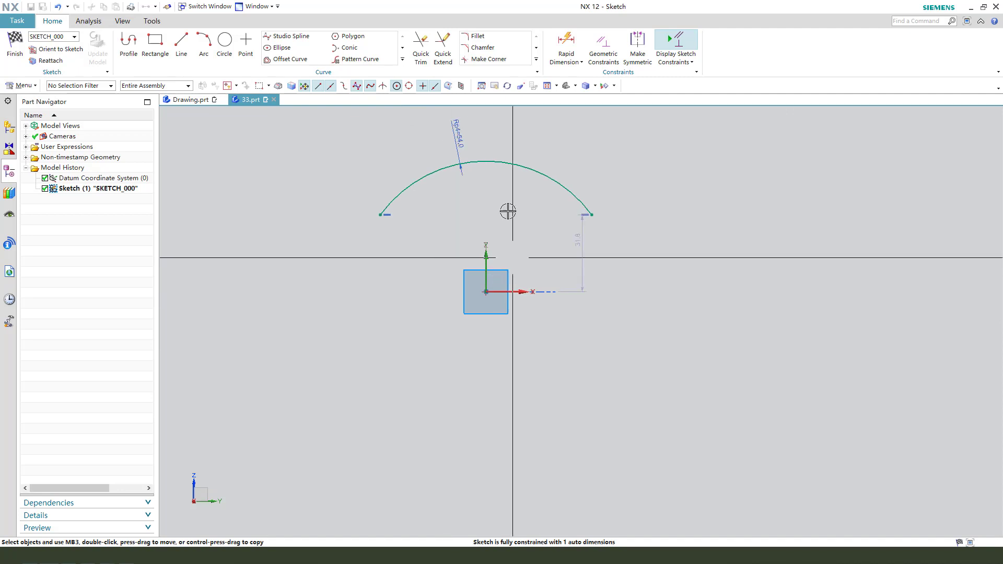
Step: Try to dimension the height from the horizontal axis to the arc's midpoint, and delete that dimension
{"action": "left_click", "coordinate": [489, 162]}
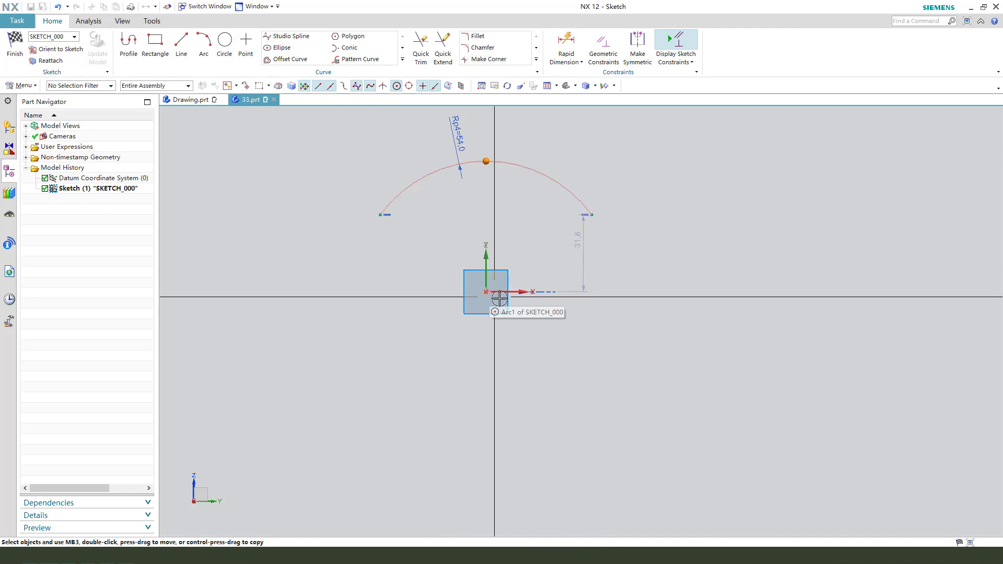
{"action": "left_click", "coordinate": [524, 292]}
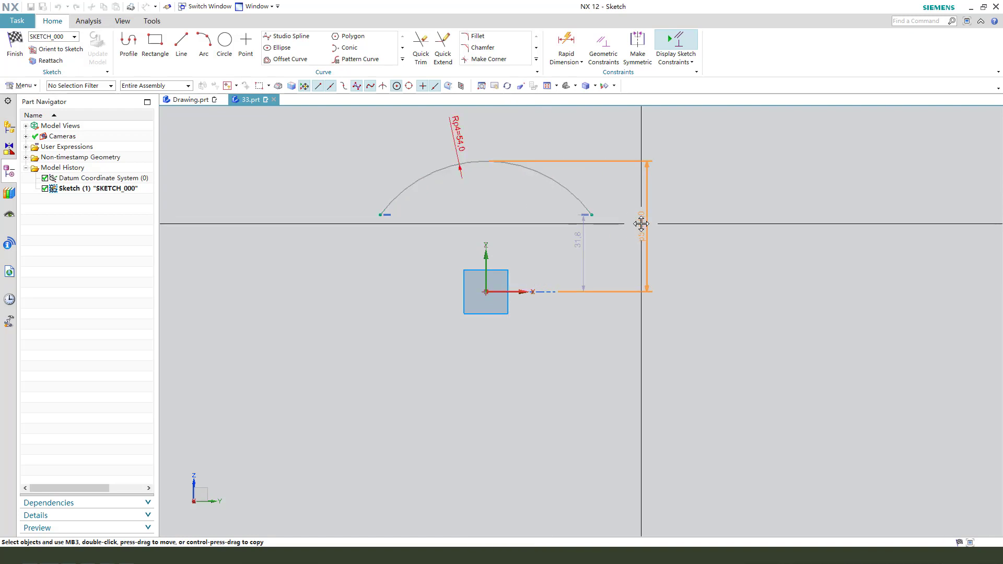
{"action": "left_click", "coordinate": [643, 224]}
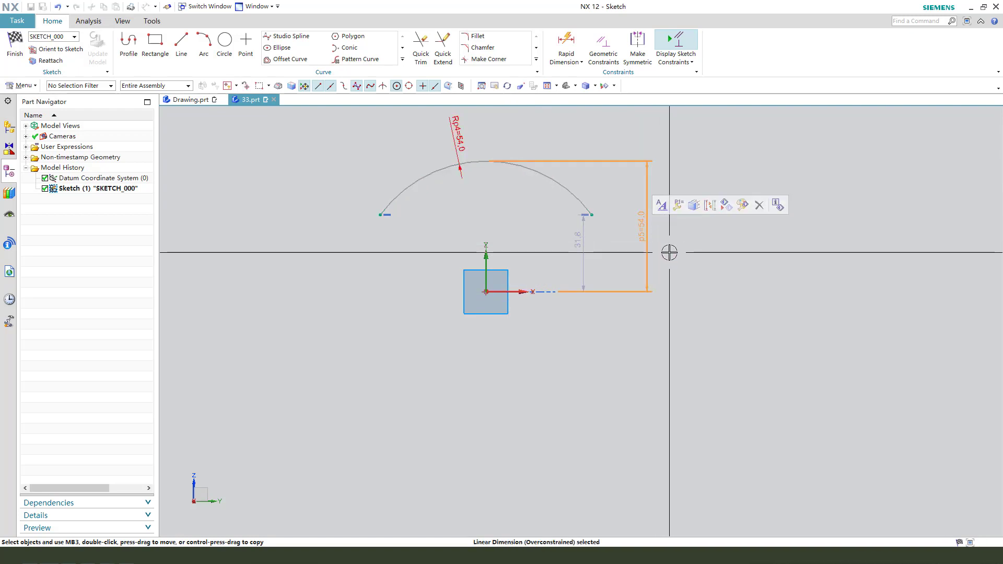
{"action": "key", "text": "Delete"}
Step: Release the arc's centre from the sketch origin and move the arc down so its centre lies below the origin
{"action": "left_click", "coordinate": [490, 160]}
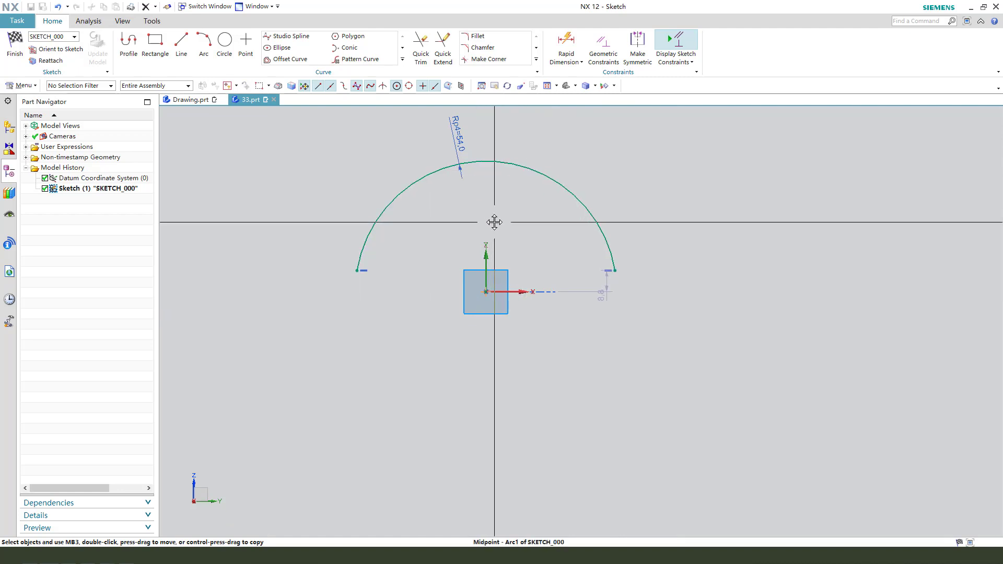
{"action": "left_click_drag", "start_coordinate": [494, 162], "coordinate": [443, 277]}
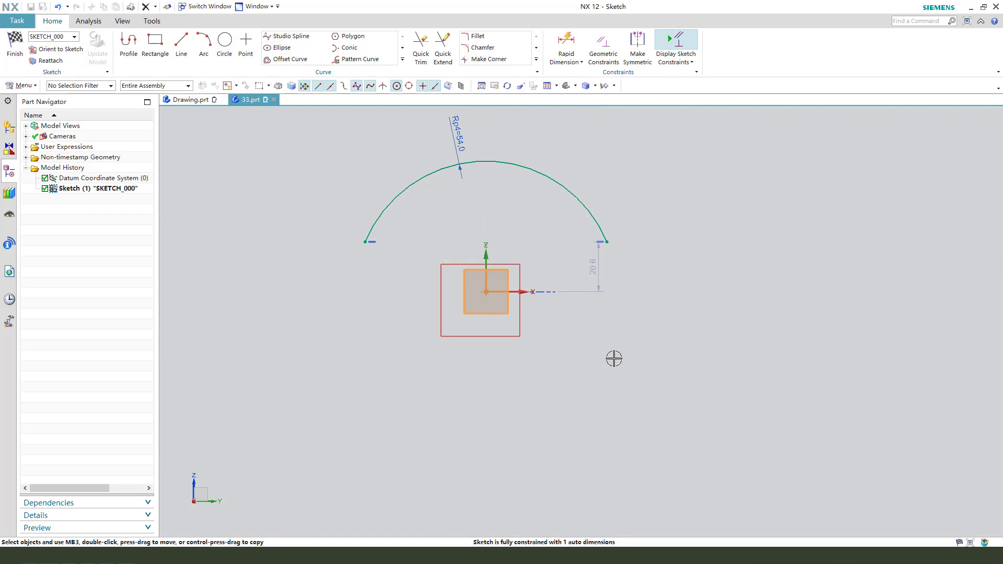
{"action": "key", "text": "Escape"}
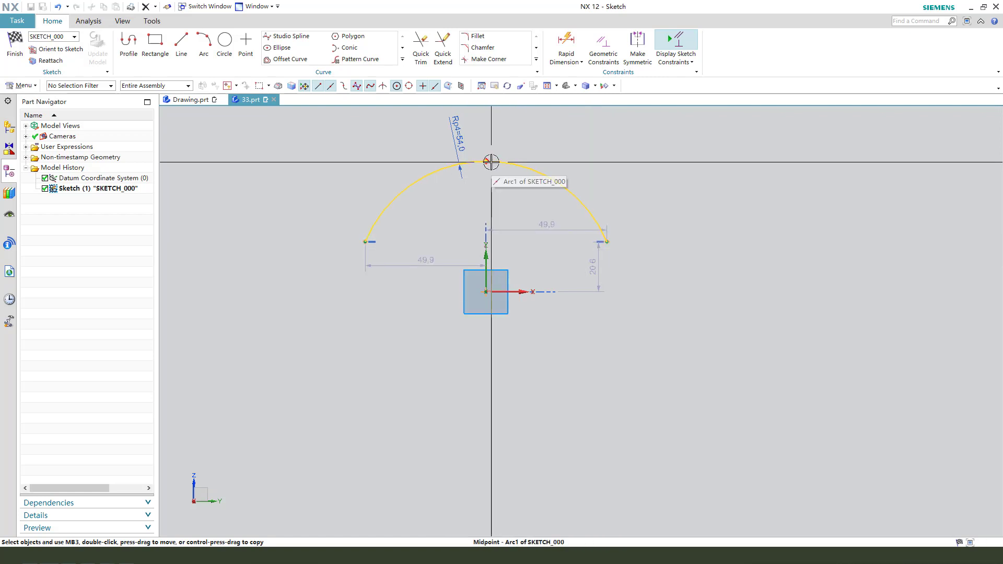
{"action": "left_click_drag", "start_coordinate": [487, 161], "coordinate": [493, 333]}
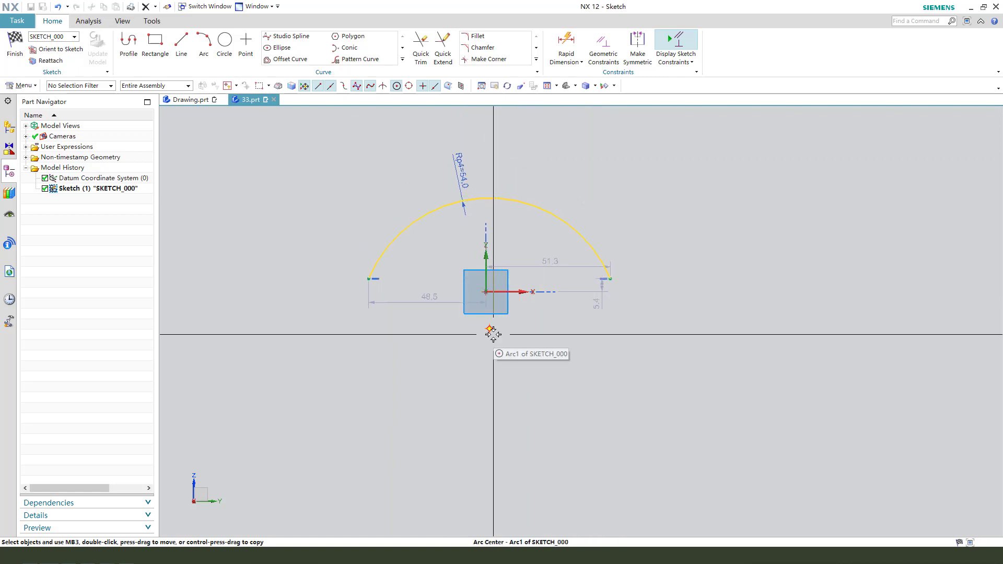
Step: Constrain the arc's centre point to lie on the vertical sketch axis
{"action": "left_click", "coordinate": [491, 331]}
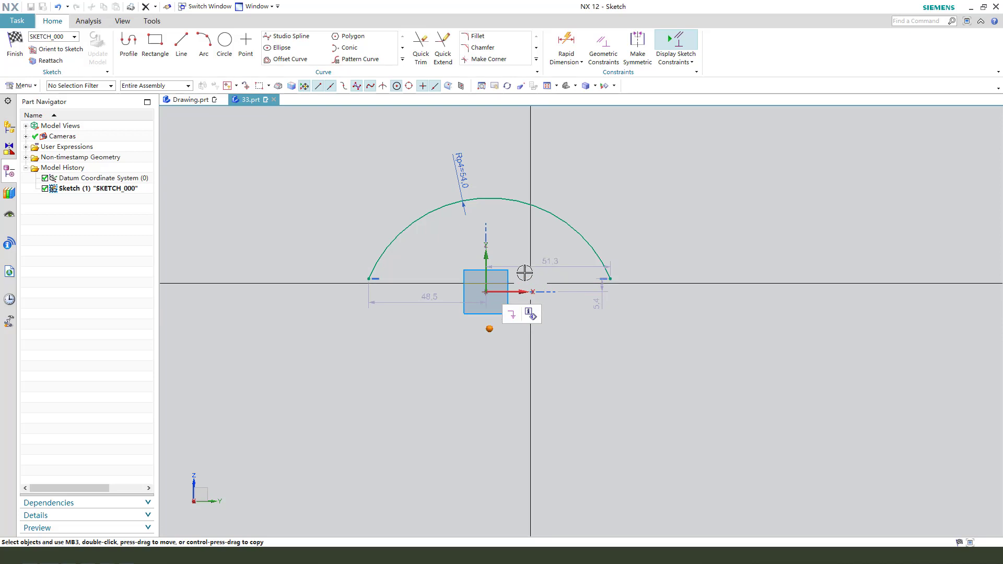
{"action": "left_click", "coordinate": [486, 258]}
{"action": "left_click", "coordinate": [505, 242]}
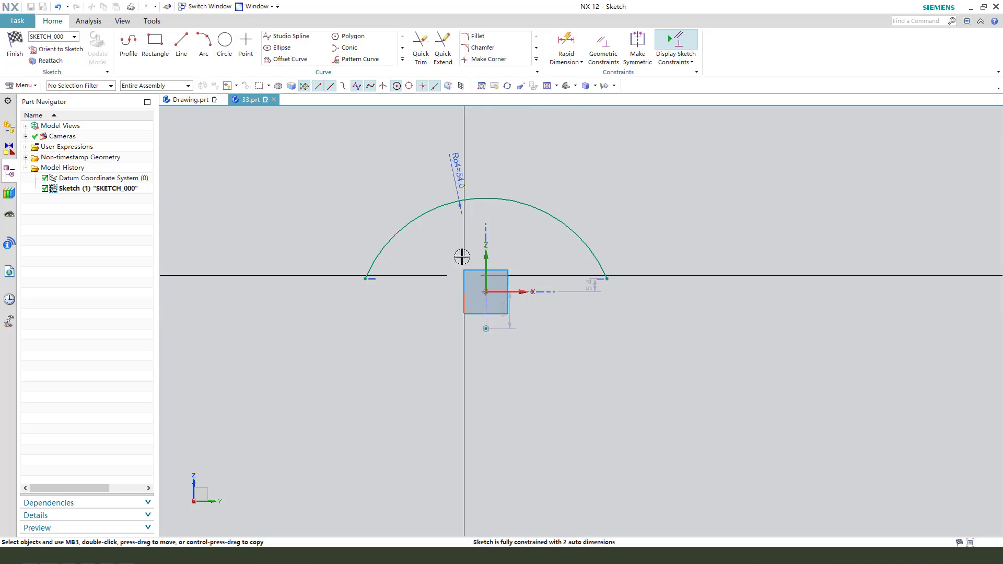
Step: Dimension the perpendicular distance from the arc's midpoint to the horizontal axis and set it to 27 mm
{"action": "left_click", "coordinate": [486, 198]}
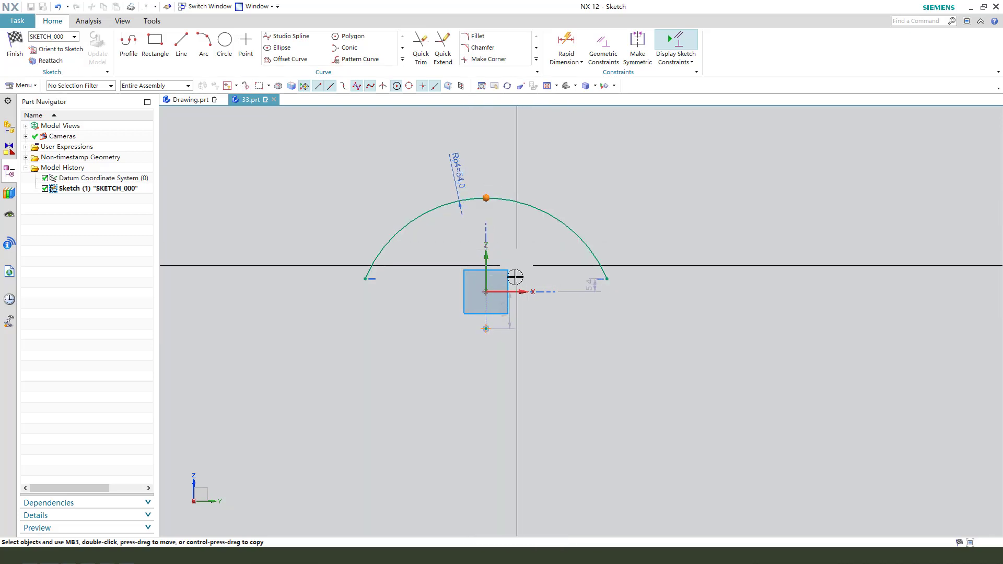
{"action": "left_click", "coordinate": [486, 293]}
{"action": "left_click", "coordinate": [521, 290]}
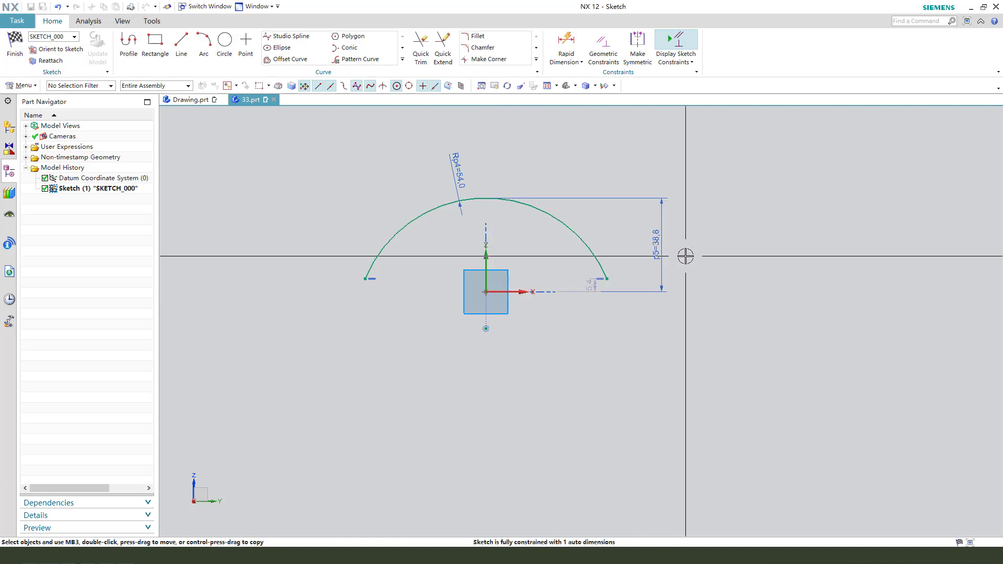
{"action": "left_click", "coordinate": [658, 235]}
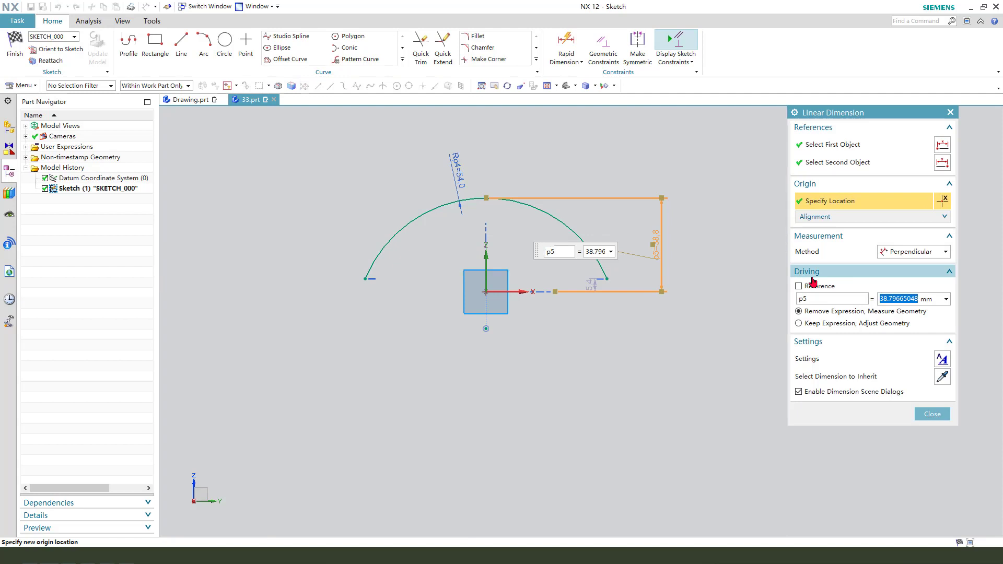
{"action": "key", "text": "Return"}
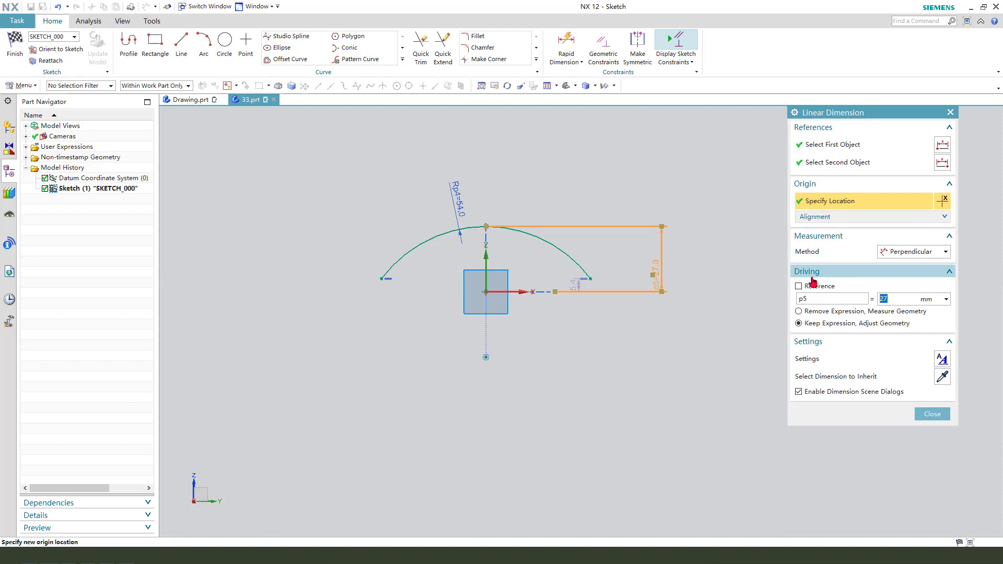
{"action": "middle_click", "coordinate": [698, 317]}
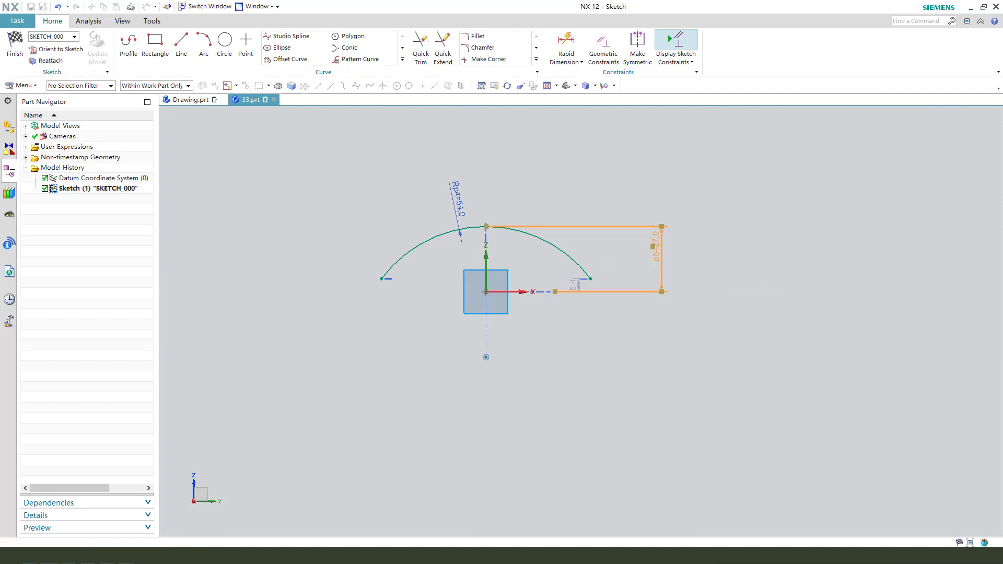
Step: Add an inferred Rapid Dimension between the arc's two endpoints and set it to 58 mm
{"action": "left_click", "coordinate": [591, 278]}
{"action": "left_click", "coordinate": [381, 279]}
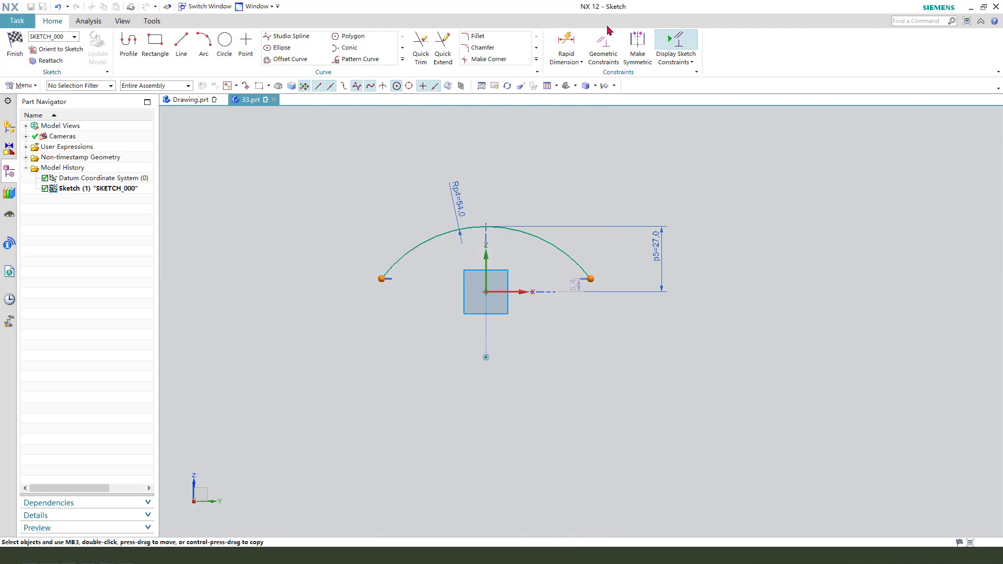
{"action": "left_click", "coordinate": [567, 42]}
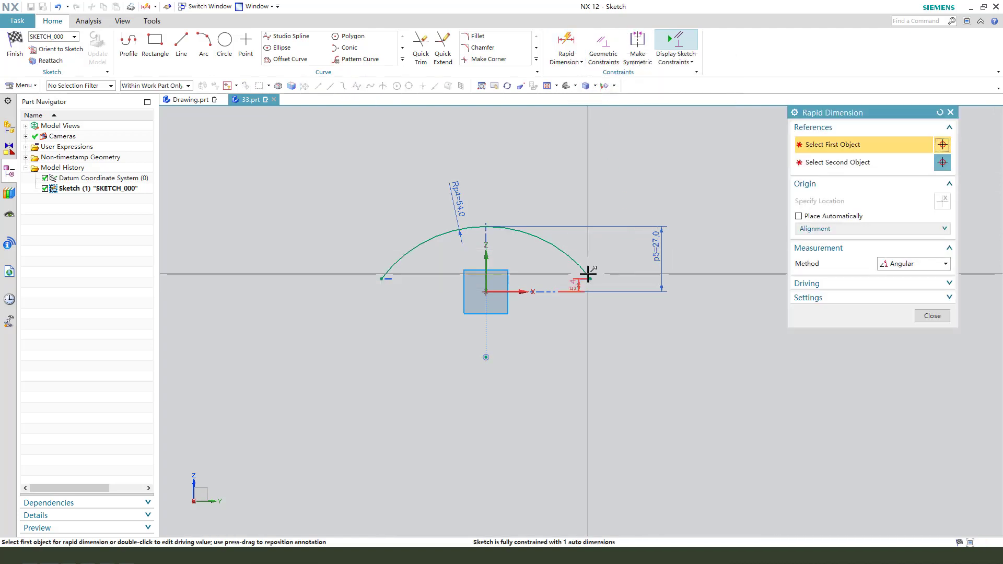
{"action": "left_click", "coordinate": [912, 264]}
{"action": "left_click", "coordinate": [910, 277]}
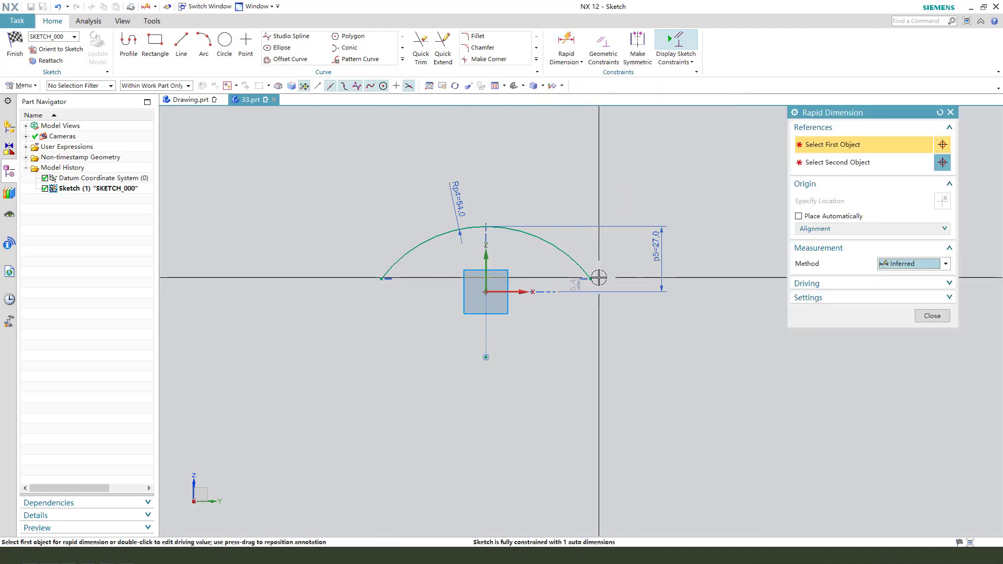
{"action": "left_click", "coordinate": [594, 279]}
{"action": "left_click", "coordinate": [383, 278]}
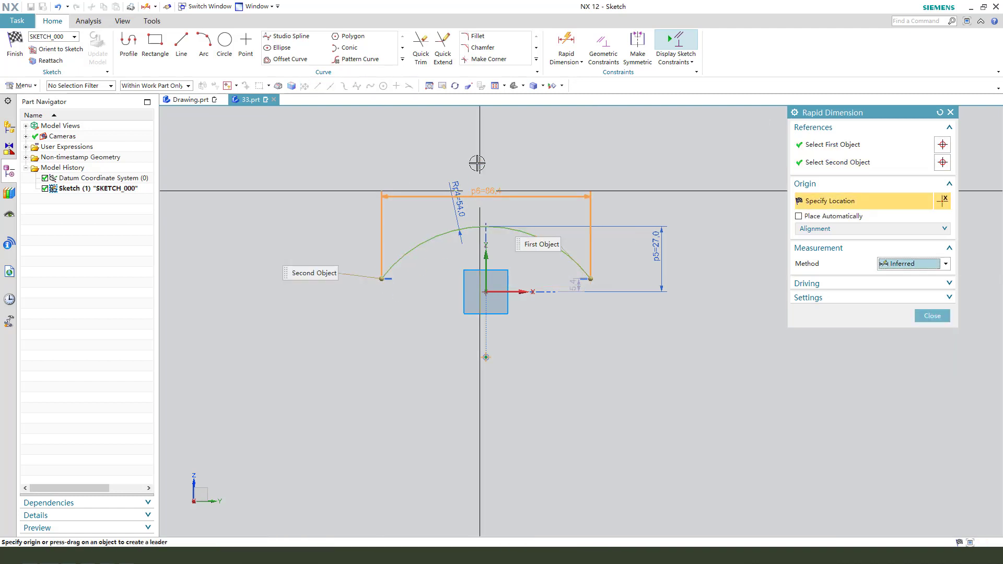
{"action": "left_click", "coordinate": [619, 206]}
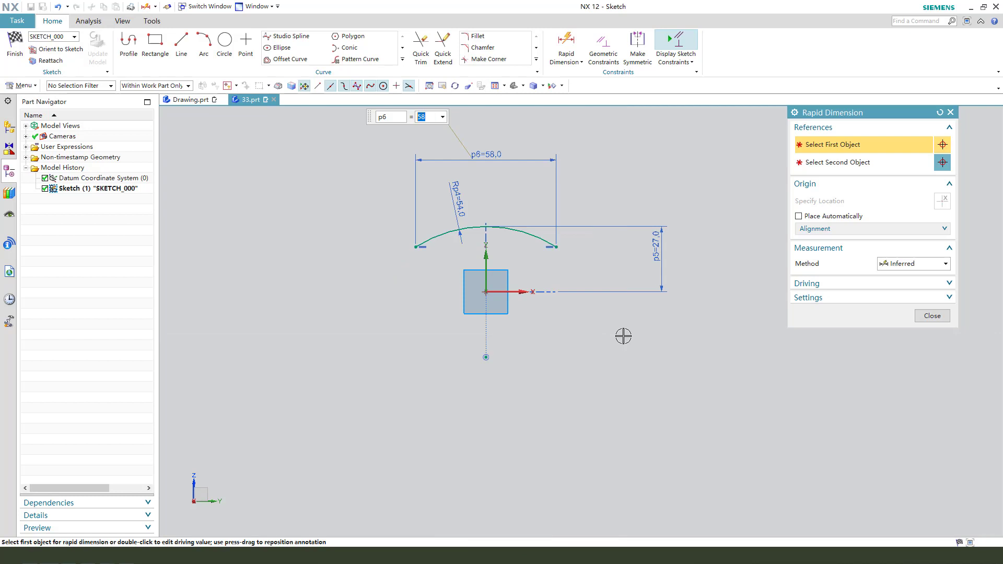
{"action": "left_click", "coordinate": [935, 320]}
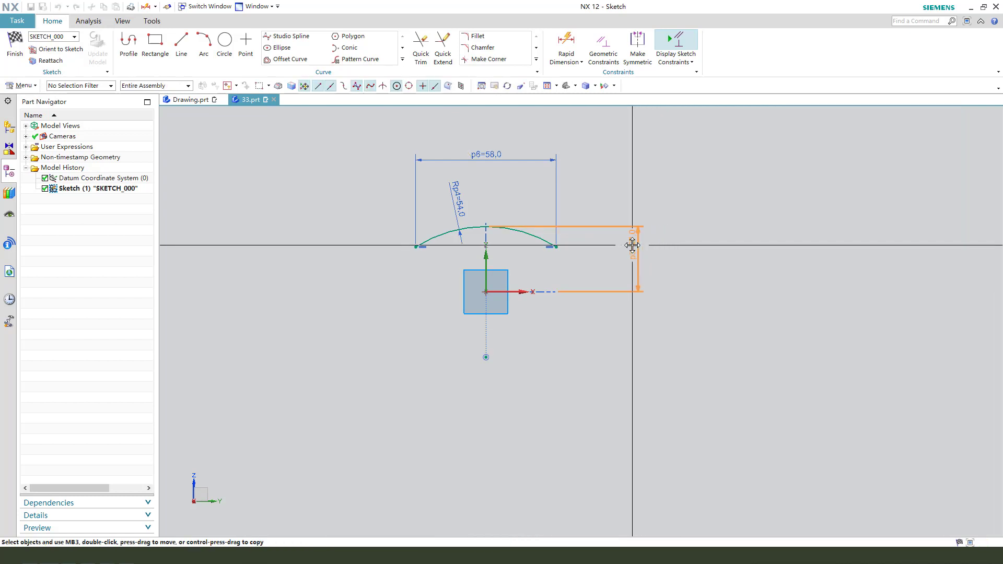
{"action": "scroll", "coordinate": [531, 279], "scroll_direction": "up", "scroll_amount": 2}
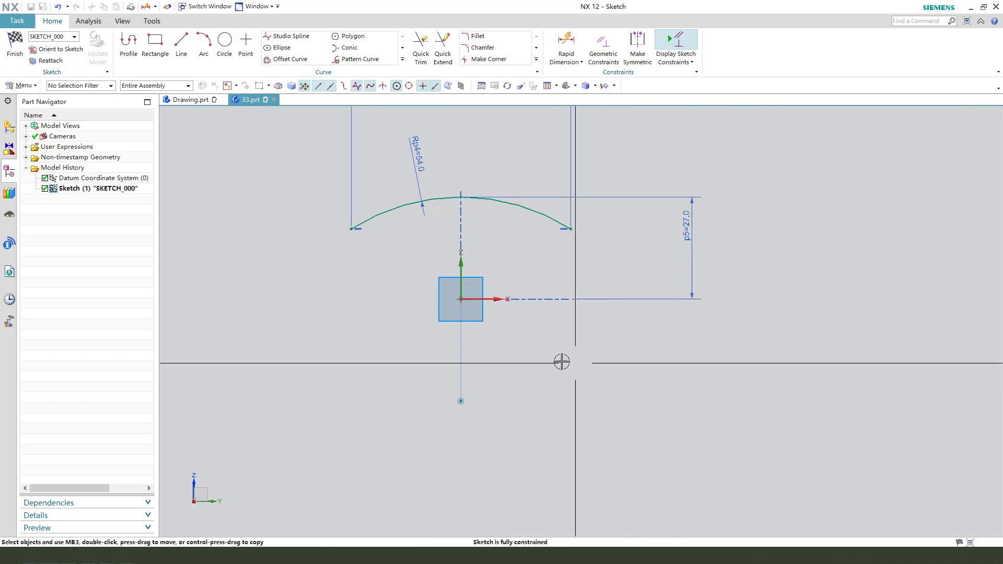
Step: Draw a second arc of about 48.8 mm radius just below the R54 arc, by centre and endpoints, near the same centre point
{"action": "scroll", "coordinate": [499, 319], "scroll_direction": "up", "scroll_amount": 1}
{"action": "scroll", "coordinate": [486, 279], "scroll_direction": "down", "scroll_amount": 1}
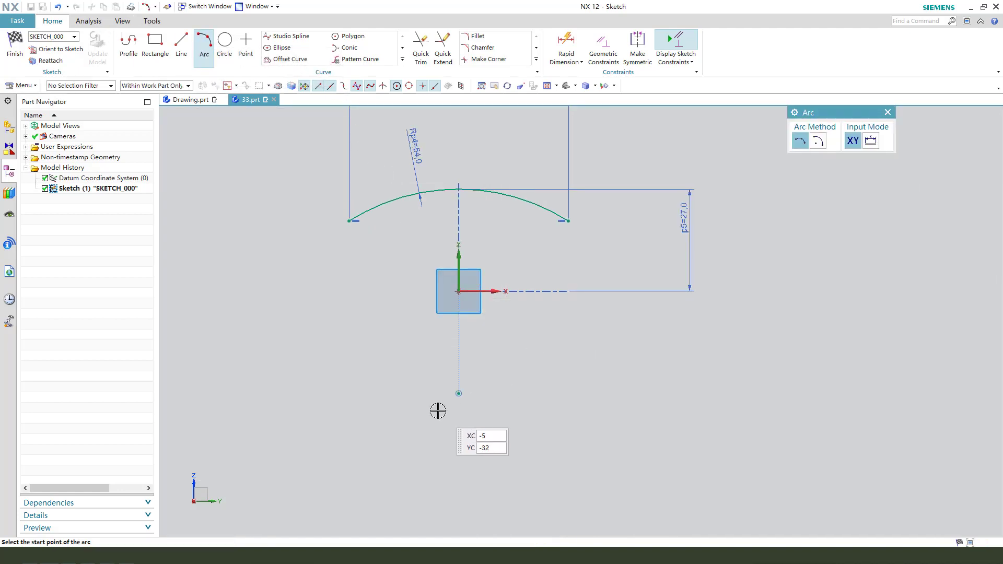
{"action": "left_click", "coordinate": [458, 395]}
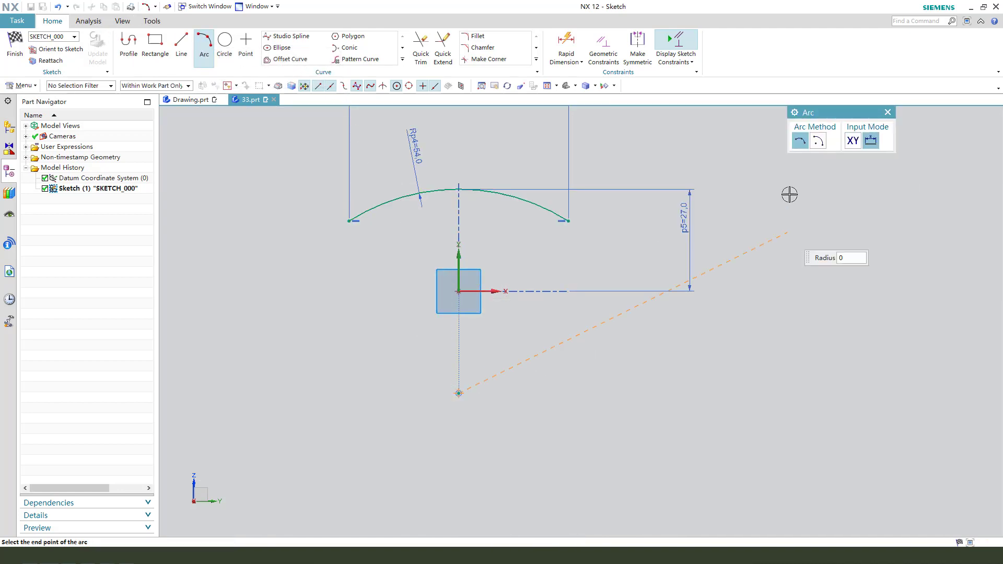
{"action": "left_click", "coordinate": [818, 141]}
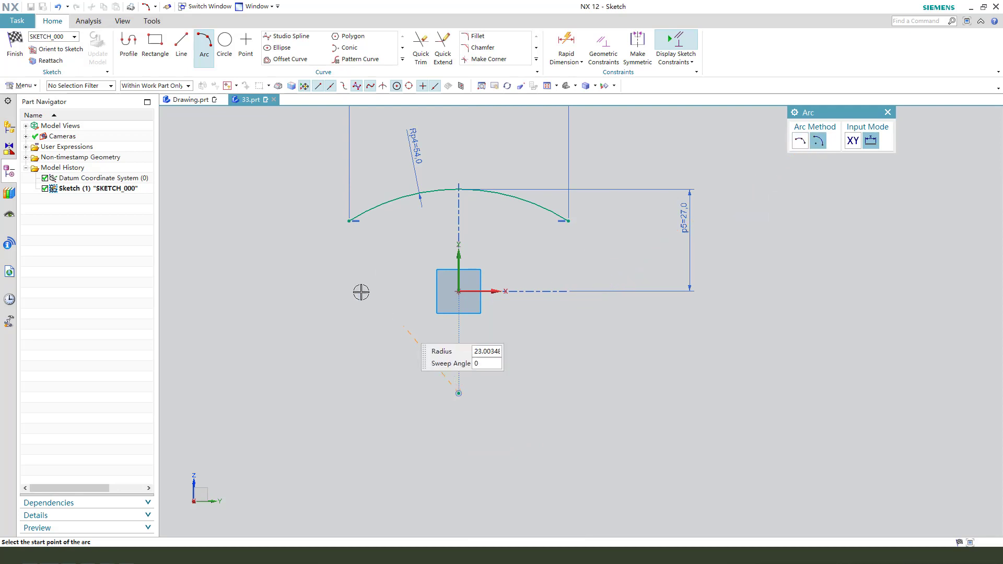
{"action": "left_click", "coordinate": [358, 245]}
{"action": "left_click", "coordinate": [568, 248]}
{"action": "key", "text": "Escape"}
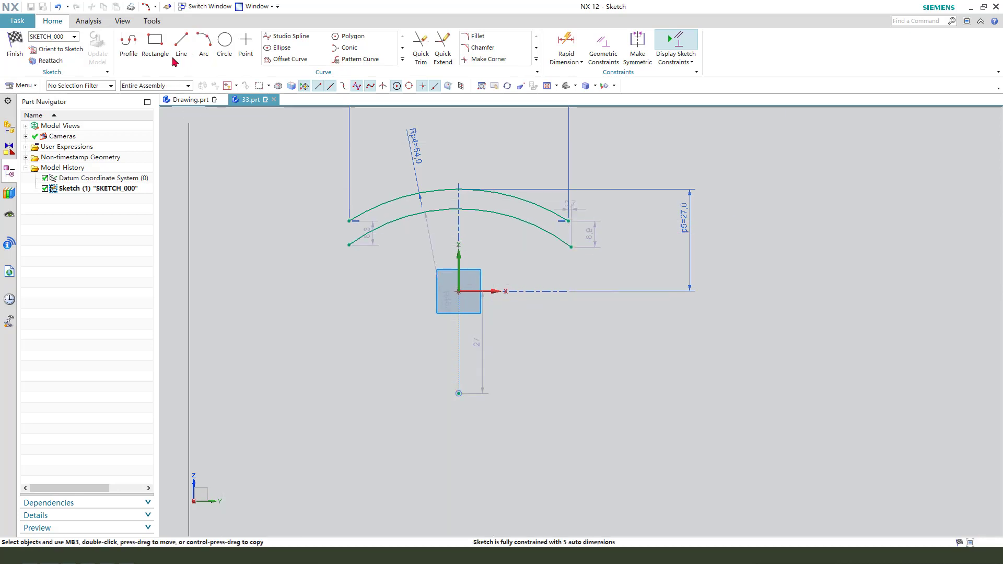
Step: Close the profile by drawing lines between the matching endpoints of the two arcs at both ends
{"action": "left_click", "coordinate": [179, 42]}
{"action": "left_click", "coordinate": [349, 221]}
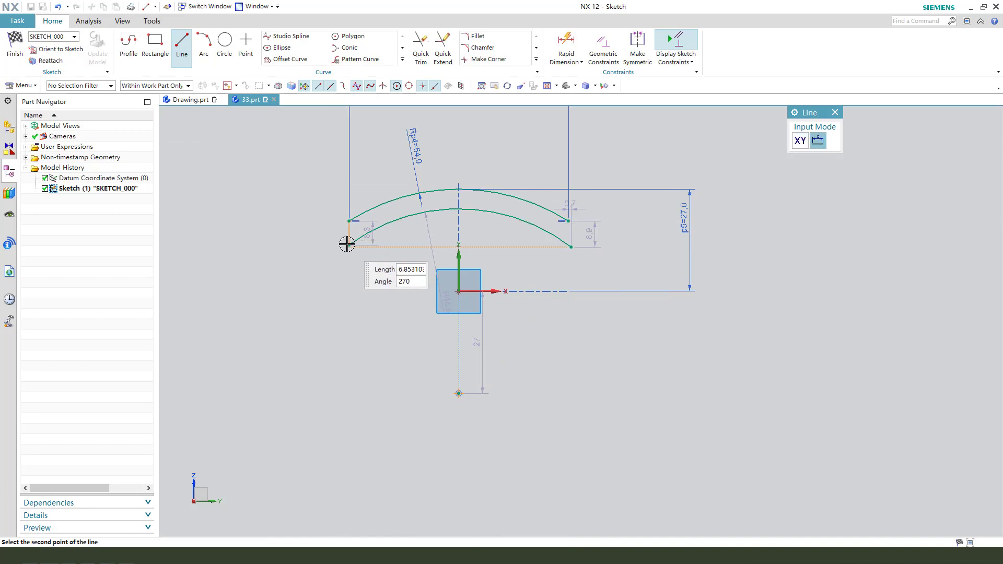
{"action": "left_click", "coordinate": [350, 244]}
{"action": "left_click", "coordinate": [568, 221]}
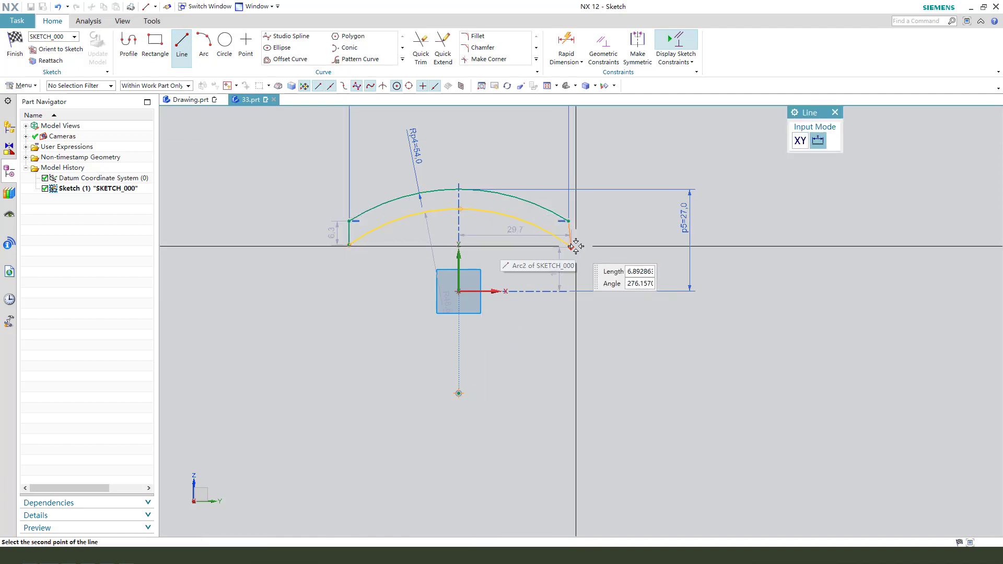
{"action": "left_click", "coordinate": [572, 247]}
{"action": "key", "text": "Escape"}
Step: Constrain the slanted end line on the positive X side of the profile to be vertical
{"action": "scroll", "coordinate": [593, 235], "scroll_direction": "up", "scroll_amount": 4}
{"action": "left_click", "coordinate": [530, 205]}
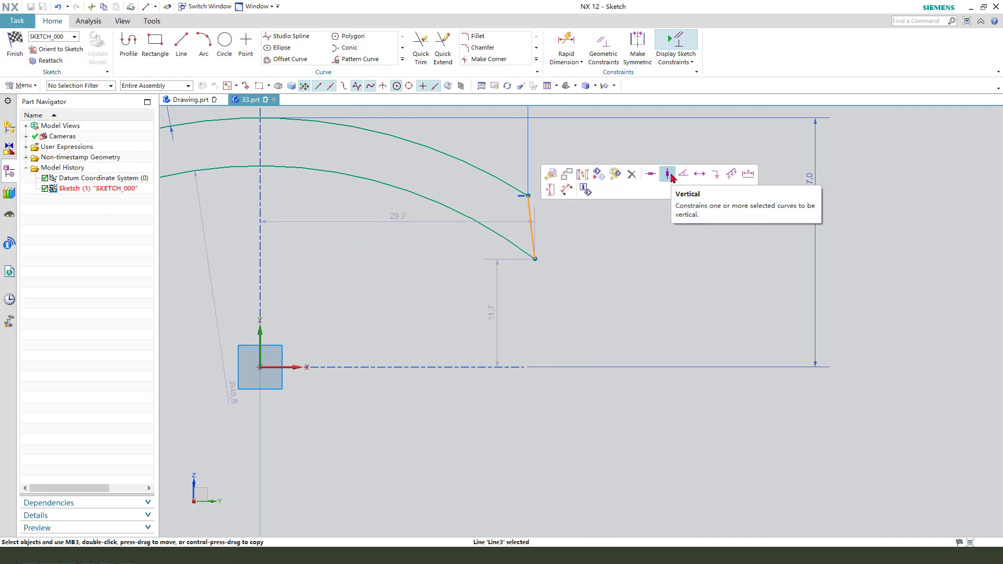
{"action": "left_click", "coordinate": [669, 175]}
{"action": "scroll", "coordinate": [605, 251], "scroll_direction": "down", "scroll_amount": 5}
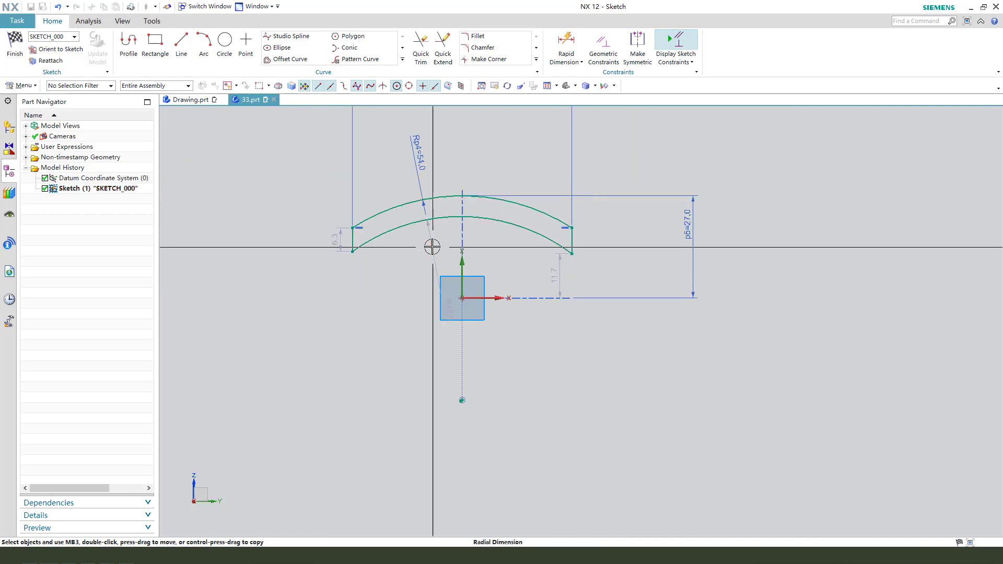
Step: Set the inner arc's radial dimension to 50 mm, and place it and the auto height dimension clear of the profile
{"action": "left_click_drag", "start_coordinate": [432, 246], "coordinate": [452, 139]}
{"action": "double_click", "coordinate": [453, 137]}
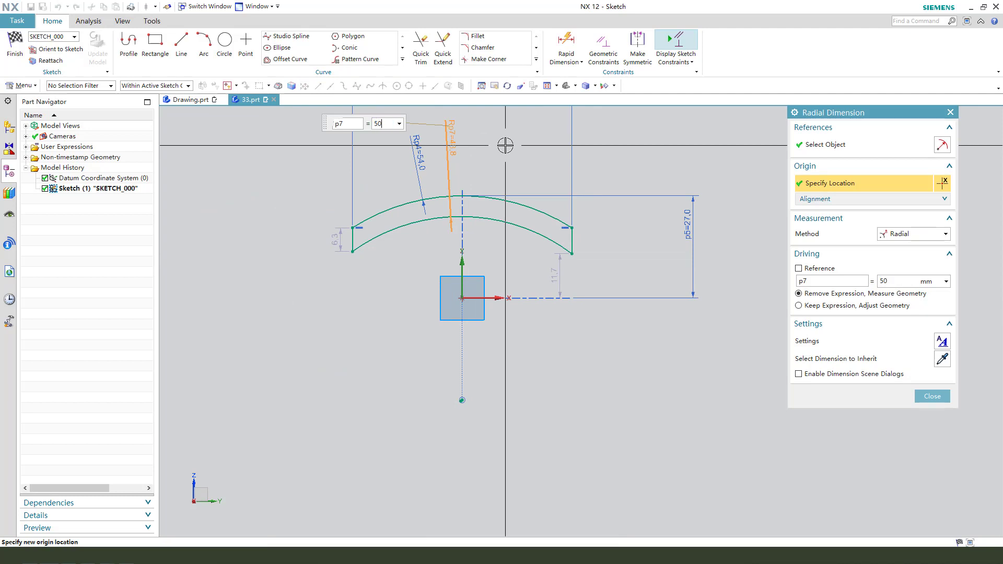
{"action": "middle_click", "coordinate": [589, 273]}
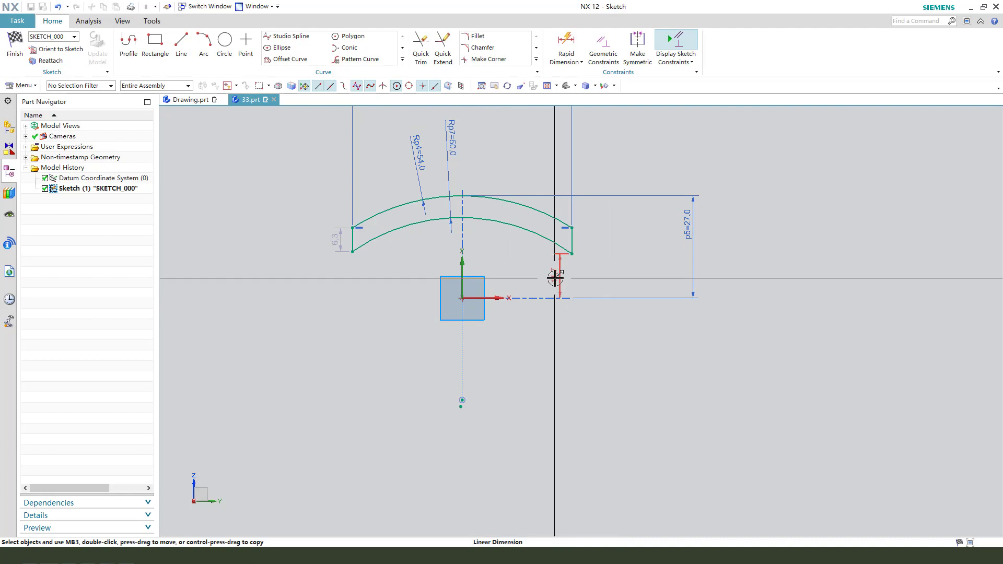
{"action": "left_click_drag", "start_coordinate": [556, 276], "coordinate": [622, 277]}
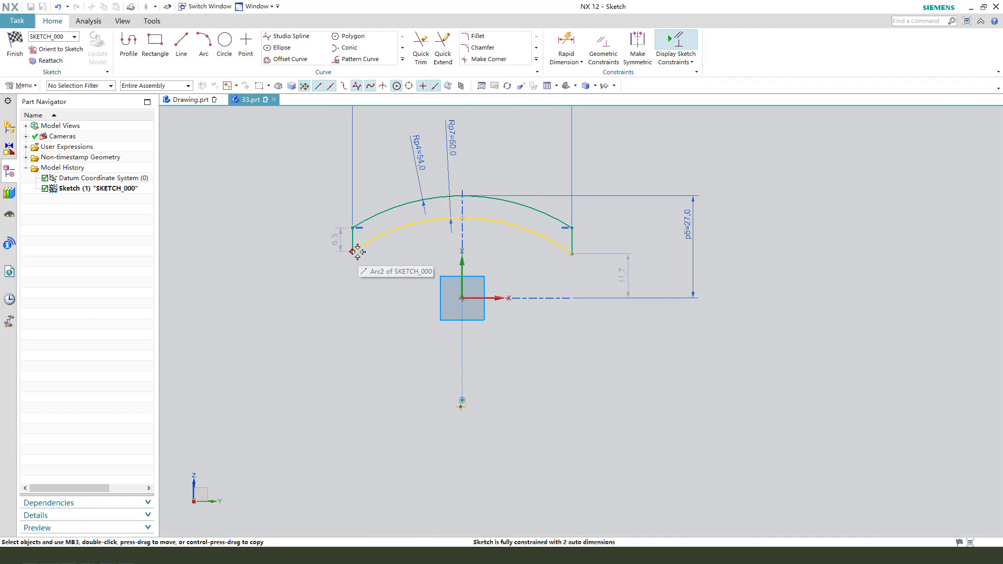
Step: Constrain the R50 arc's centre point to be coincident with the R54 arc's centre point
{"action": "scroll", "coordinate": [361, 246], "scroll_direction": "up", "scroll_amount": 5}
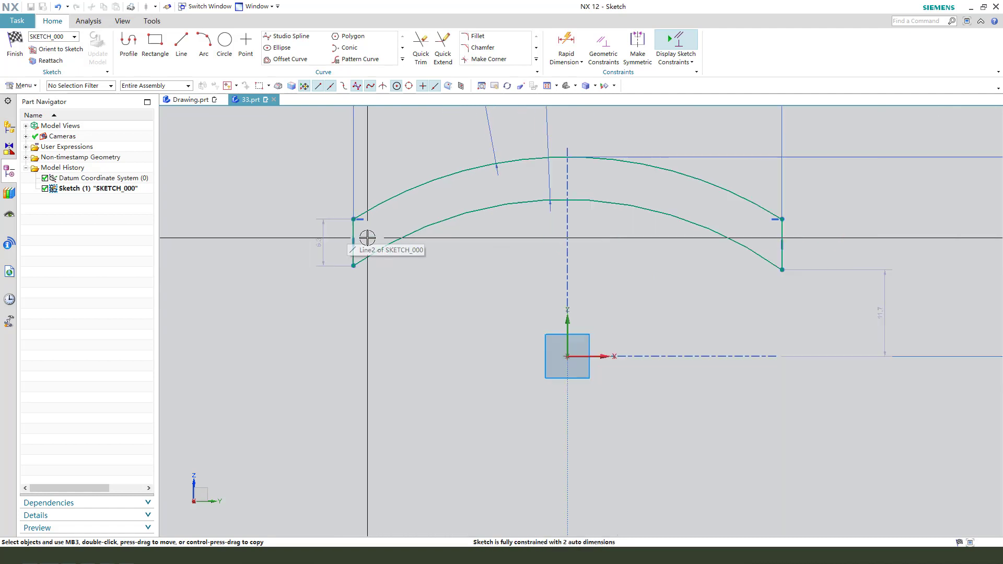
{"action": "scroll", "coordinate": [367, 237], "scroll_direction": "down", "scroll_amount": 3}
{"action": "scroll", "coordinate": [652, 226], "scroll_direction": "up", "scroll_amount": 4}
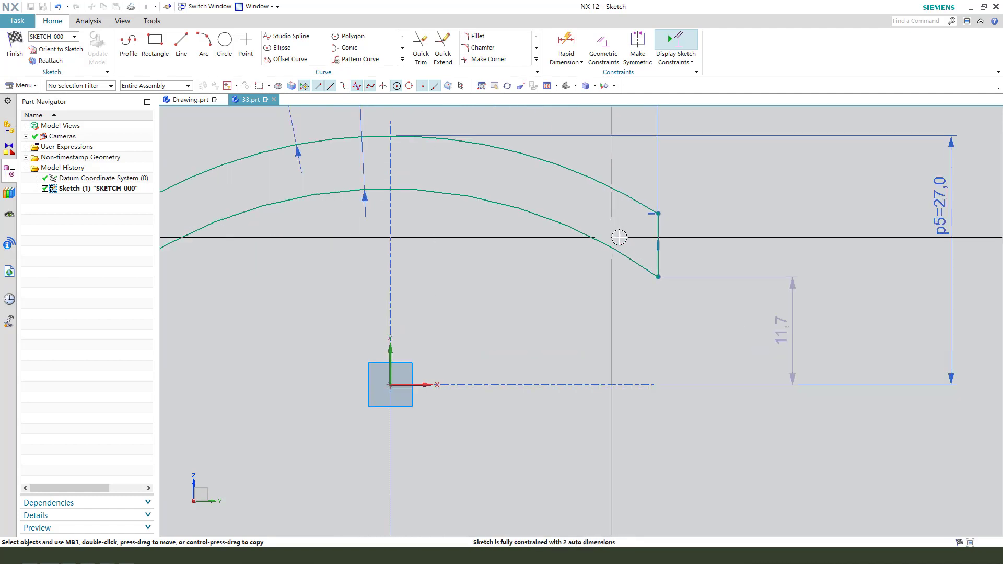
{"action": "left_click", "coordinate": [652, 223]}
{"action": "scroll", "coordinate": [652, 224], "scroll_direction": "down", "scroll_amount": 4}
{"action": "scroll", "coordinate": [334, 223], "scroll_direction": "up", "scroll_amount": 4}
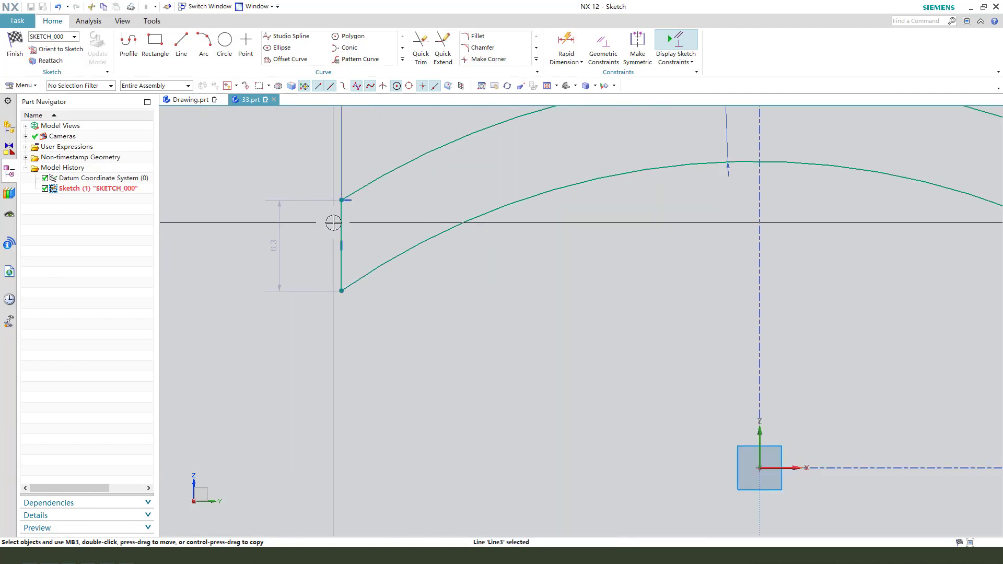
{"action": "scroll", "coordinate": [342, 224], "scroll_direction": "down", "scroll_amount": 5}
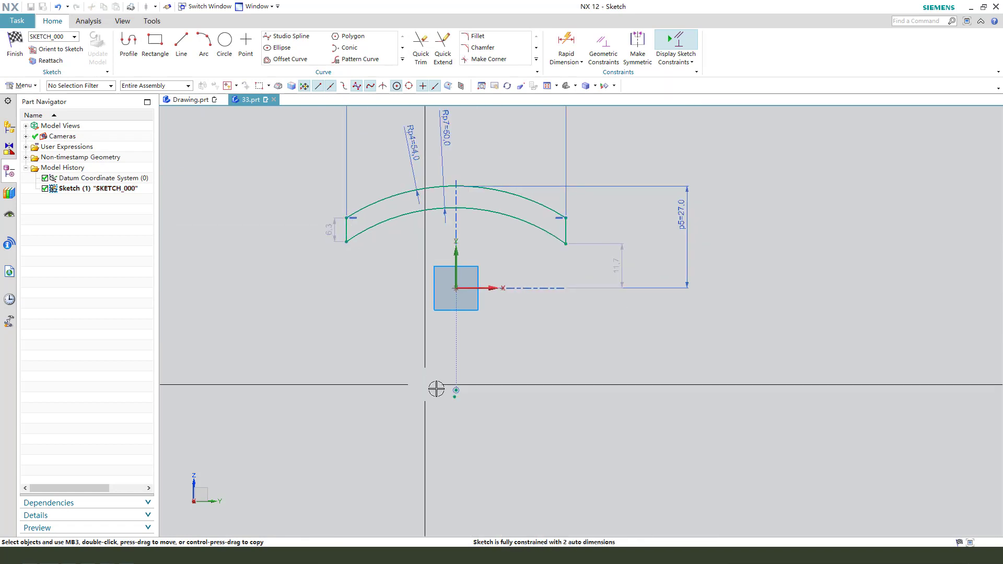
{"action": "scroll", "coordinate": [436, 389], "scroll_direction": "up", "scroll_amount": 3}
{"action": "left_click", "coordinate": [473, 404]}
{"action": "left_click", "coordinate": [476, 392]}
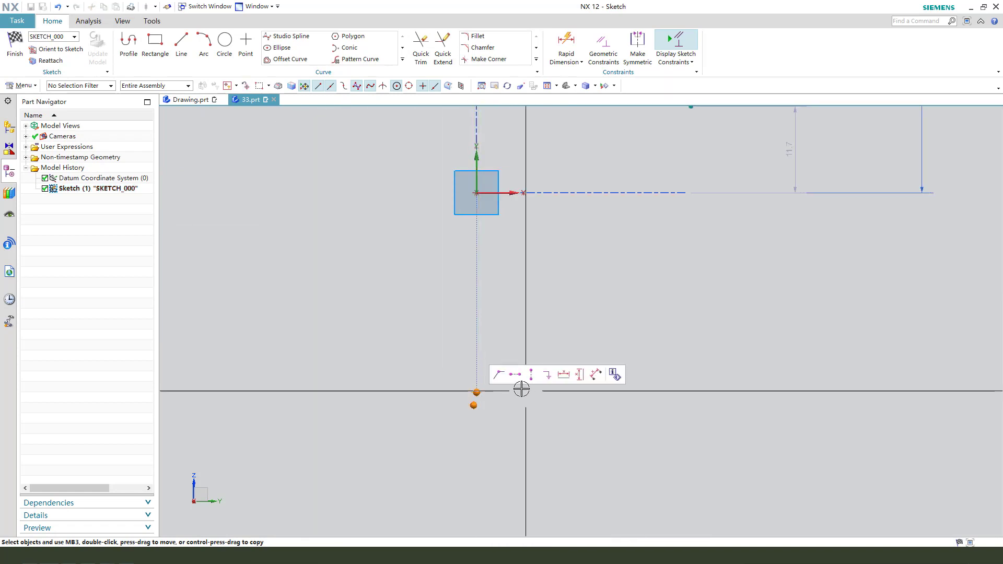
{"action": "left_click", "coordinate": [499, 374]}
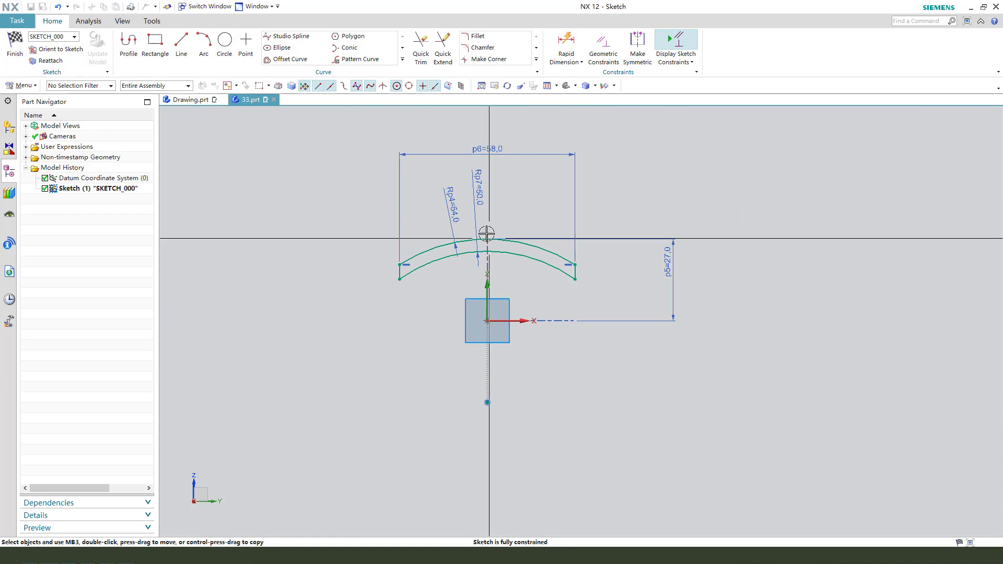
Step: Reposition the R54, 58 mm and 27 mm dimensions so their labels are clear of the profile and each other
{"action": "left_click_drag", "start_coordinate": [441, 202], "coordinate": [429, 189]}
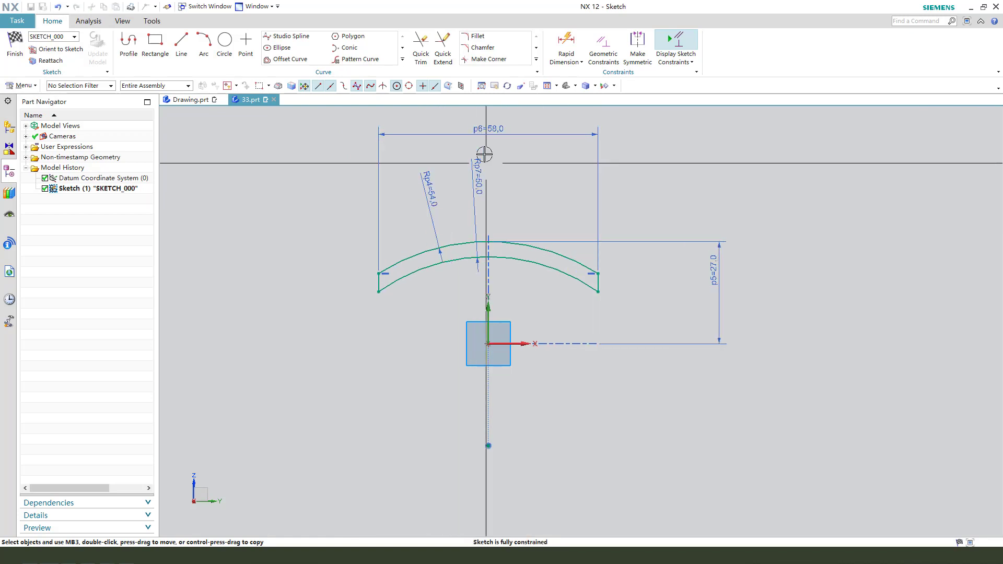
{"action": "left_click_drag", "start_coordinate": [472, 127], "coordinate": [470, 122]}
{"action": "left_click_drag", "start_coordinate": [712, 276], "coordinate": [697, 286]}
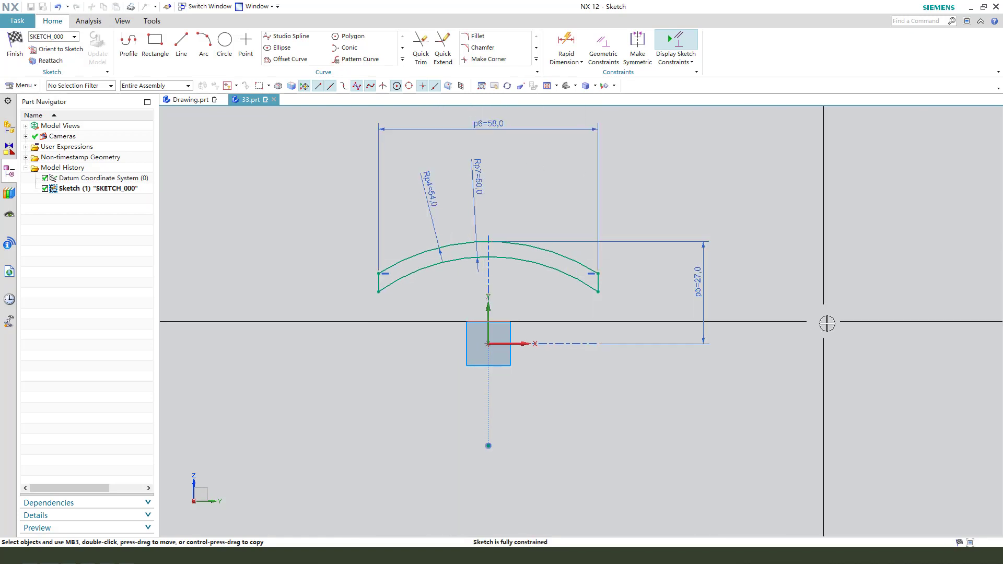
Step: Finish the sketch and revolve the closed profile 360° about the Y axis into a solid body
{"action": "left_click", "coordinate": [16, 43]}
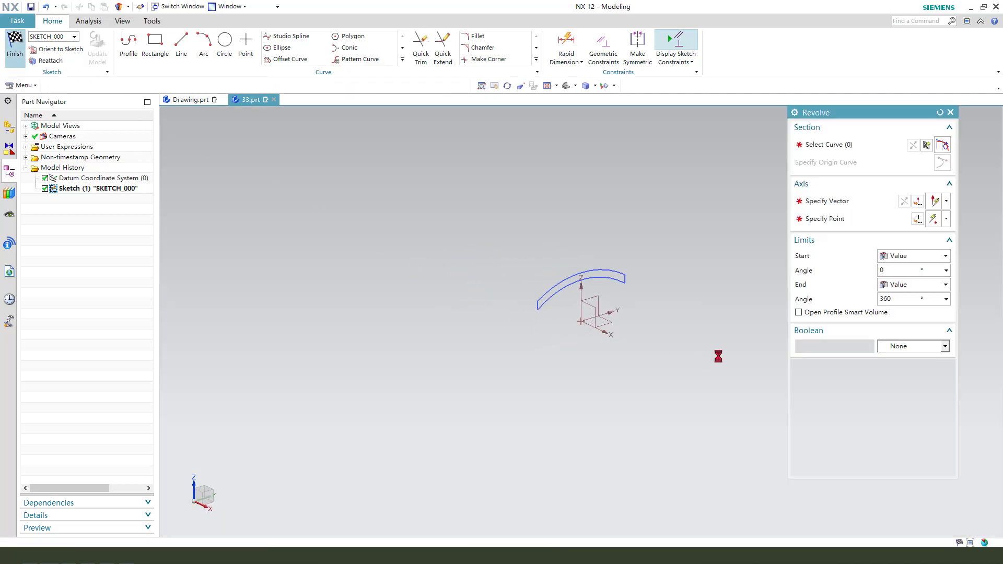
{"action": "left_click", "coordinate": [550, 296]}
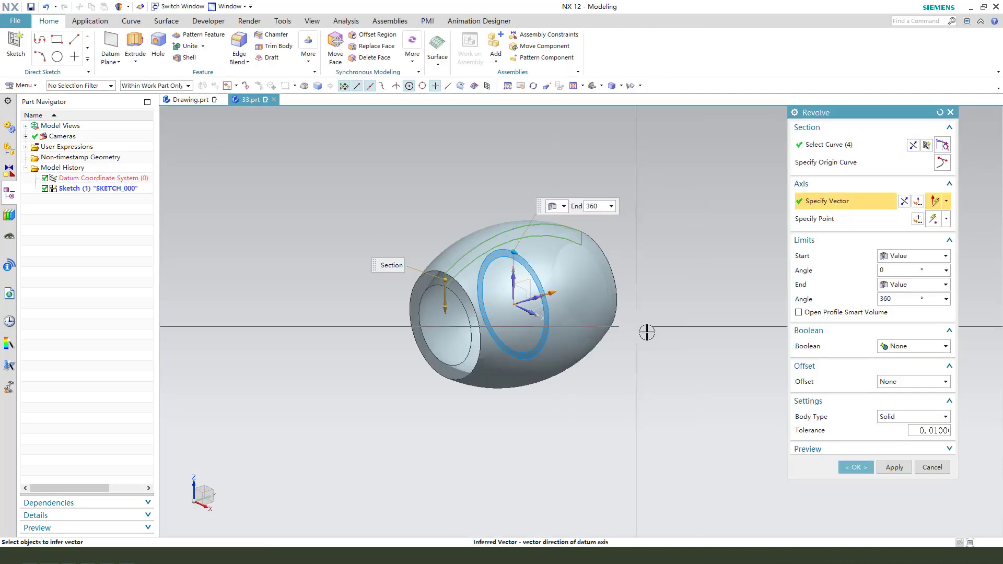
{"action": "left_click", "coordinate": [855, 469]}
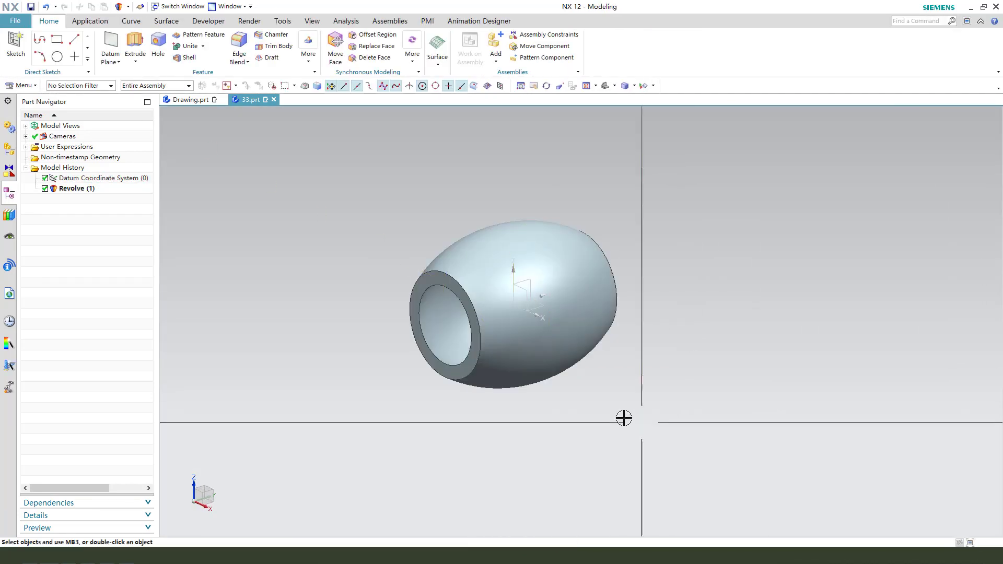
Step: Consult the reference drawing in Drawing.prt, return to 33.prt and start an Extrude sketch on the revolved body's near ring-shaped end face
{"action": "left_click", "coordinate": [192, 100]}
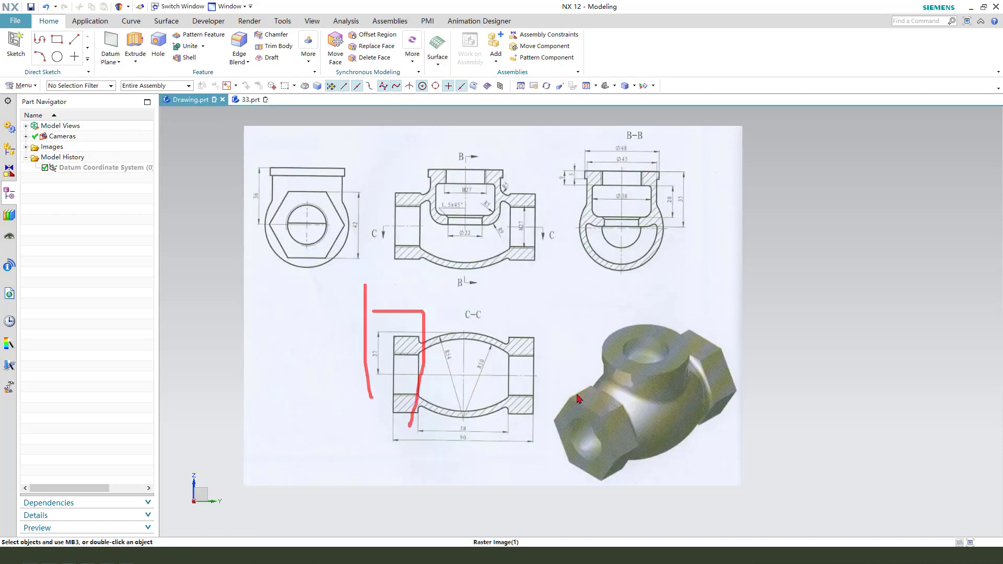
{"action": "left_click", "coordinate": [250, 101]}
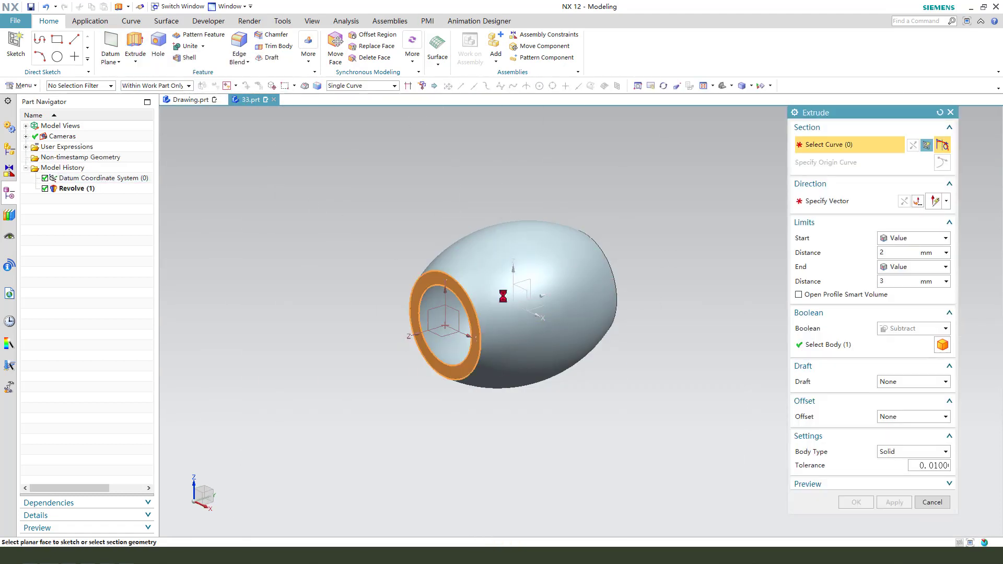
{"action": "left_click", "coordinate": [447, 280]}
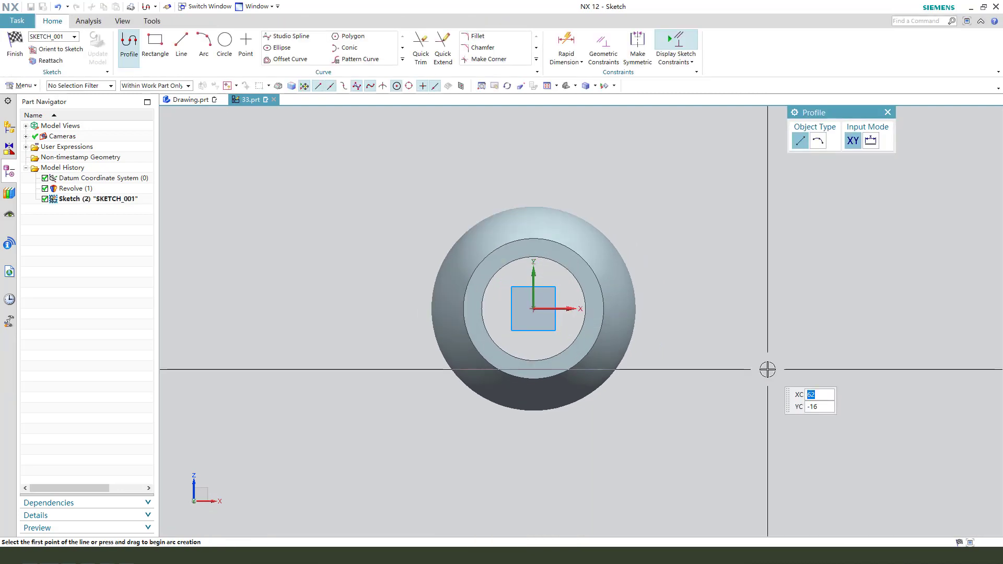
Step: Draw a six-sided polygon centred on the sketch origin, with an inscribed radius of about 44 mm and a rotation of 270°
{"action": "left_click", "coordinate": [353, 36]}
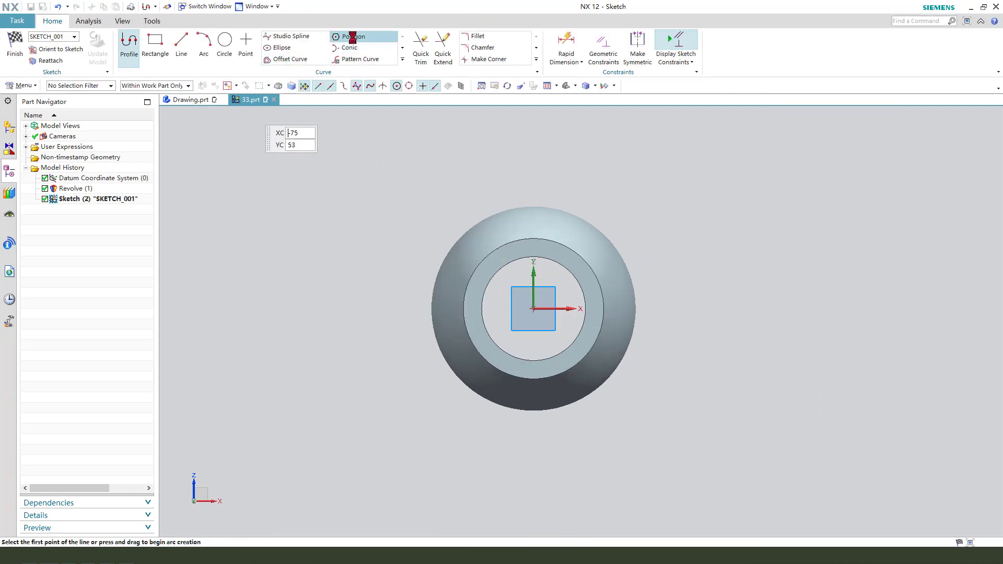
{"action": "left_click", "coordinate": [533, 309]}
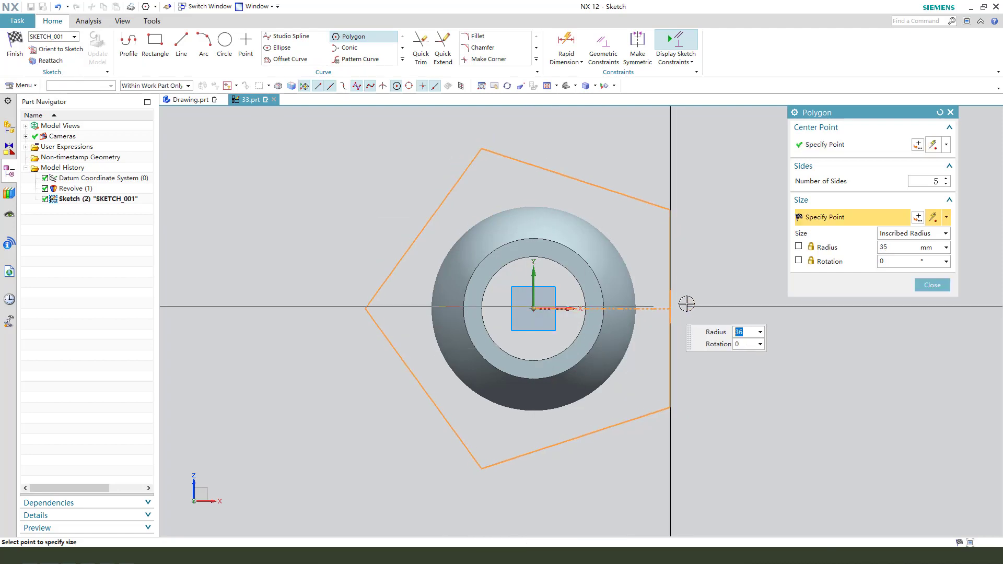
{"action": "left_click", "coordinate": [946, 180]}
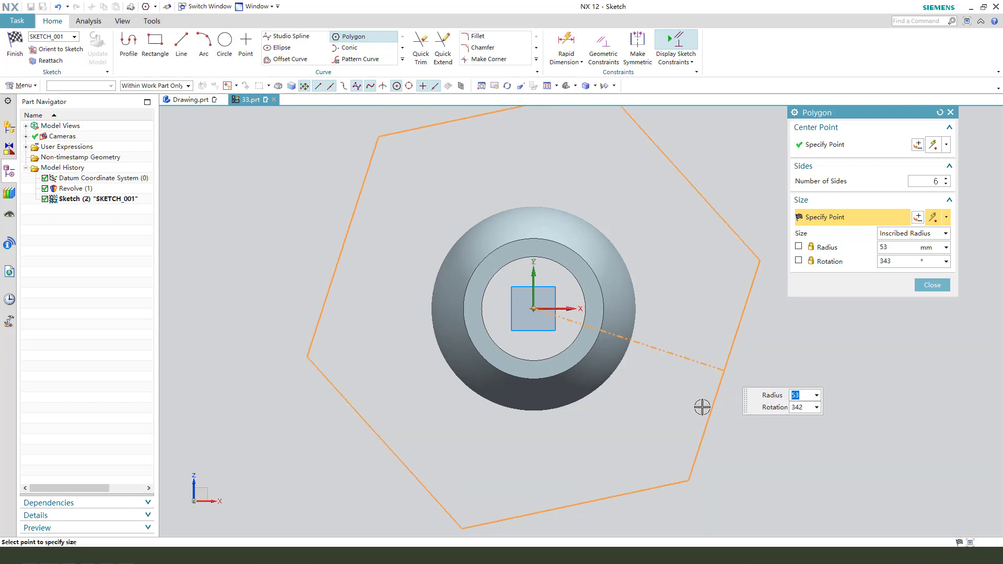
{"action": "left_click", "coordinate": [535, 475]}
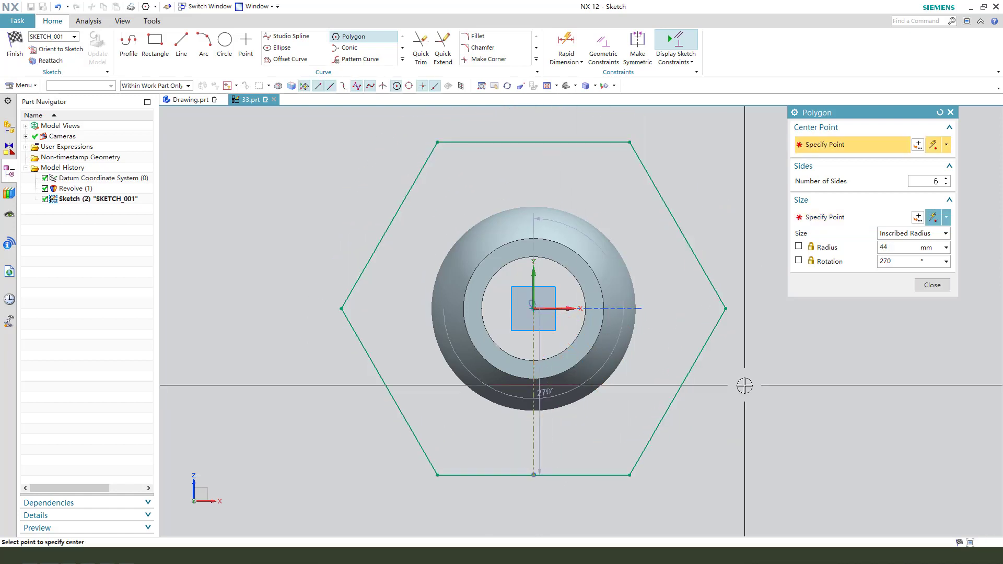
{"action": "left_click", "coordinate": [933, 283]}
Step: Add a vertical dimension between the hexagon's upper and lower vertices on the positive X side and set it to 42 mm
{"action": "scroll", "coordinate": [360, 218], "scroll_direction": "down", "scroll_amount": 1}
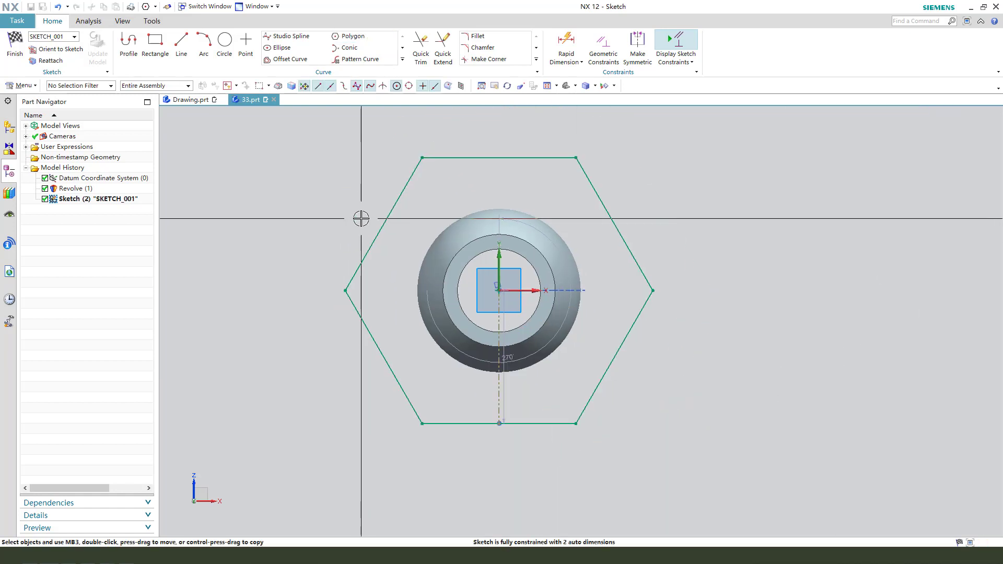
{"action": "left_click", "coordinate": [572, 155]}
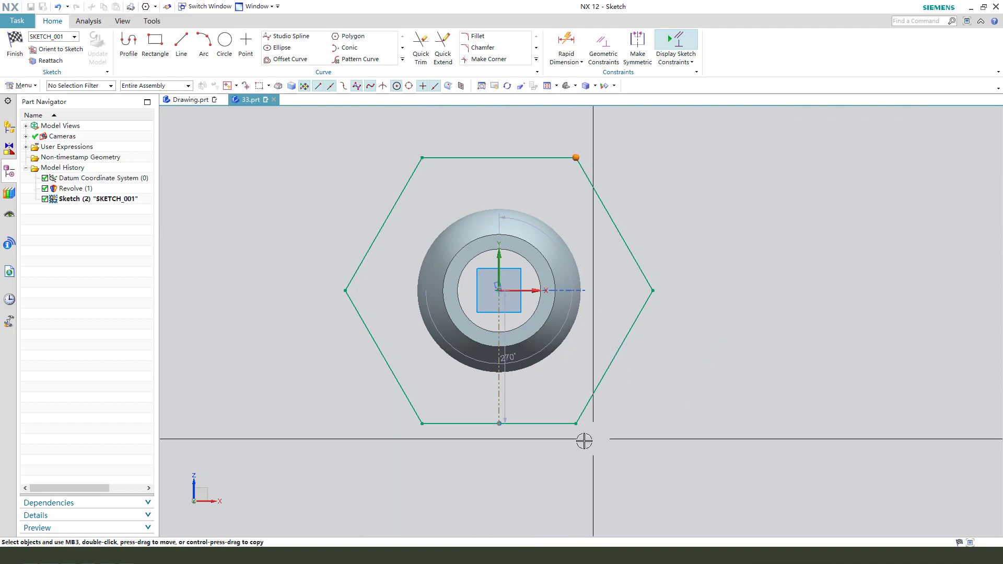
{"action": "left_click", "coordinate": [574, 423]}
{"action": "right_click", "coordinate": [578, 155]}
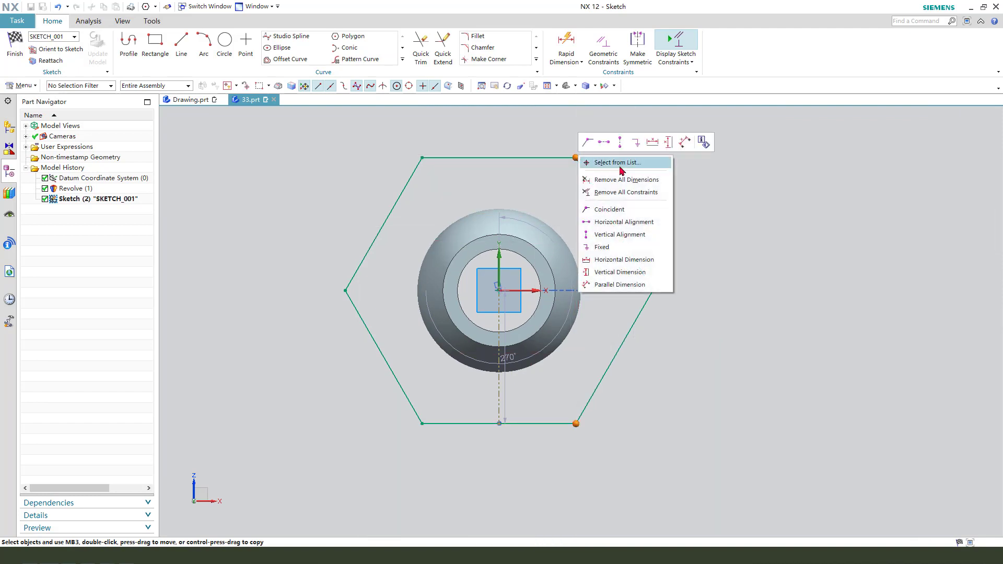
{"action": "left_click", "coordinate": [668, 142]}
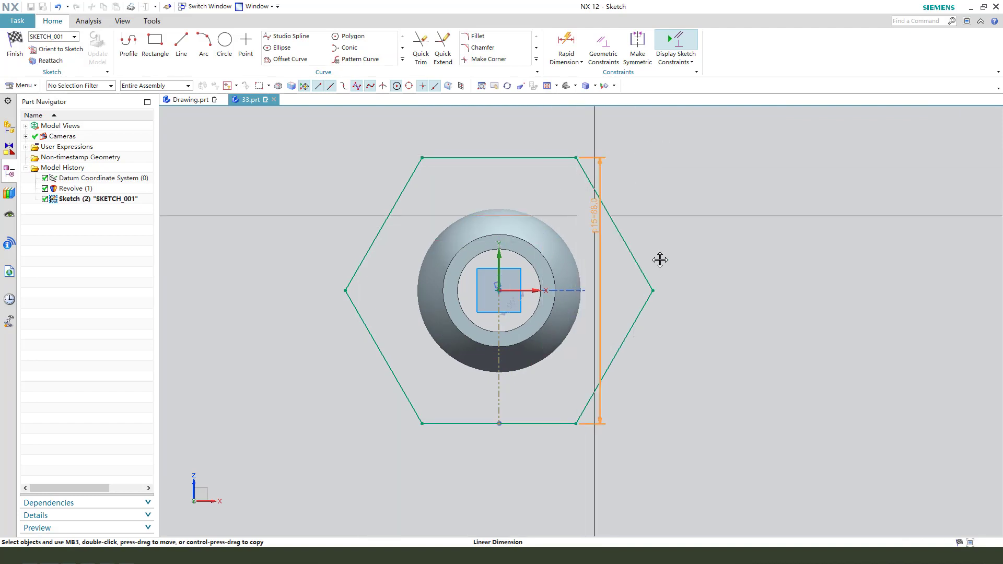
{"action": "left_click", "coordinate": [727, 285]}
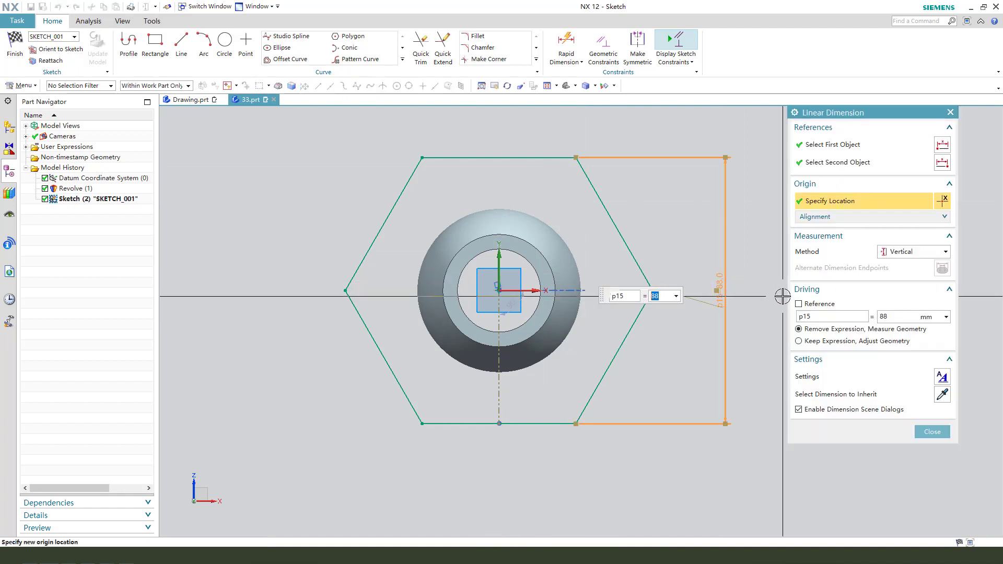
{"action": "key", "text": "Return"}
{"action": "middle_click", "coordinate": [777, 302]}
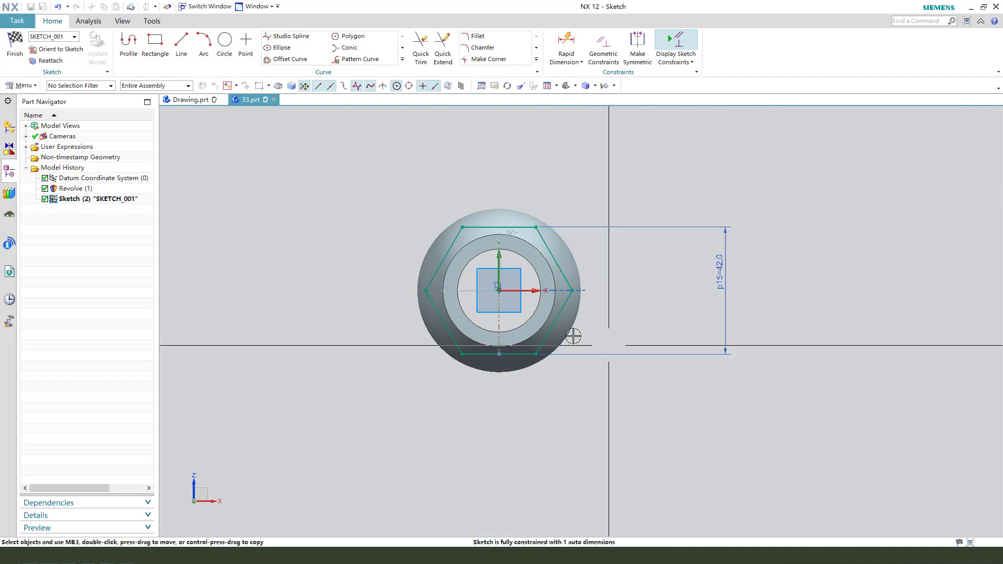
Step: Constrain the hexagon's vertical reference line to the datum Z axis and finish the sketch
{"action": "scroll", "coordinate": [493, 298], "scroll_direction": "up", "scroll_amount": 2}
{"action": "left_click", "coordinate": [505, 251]}
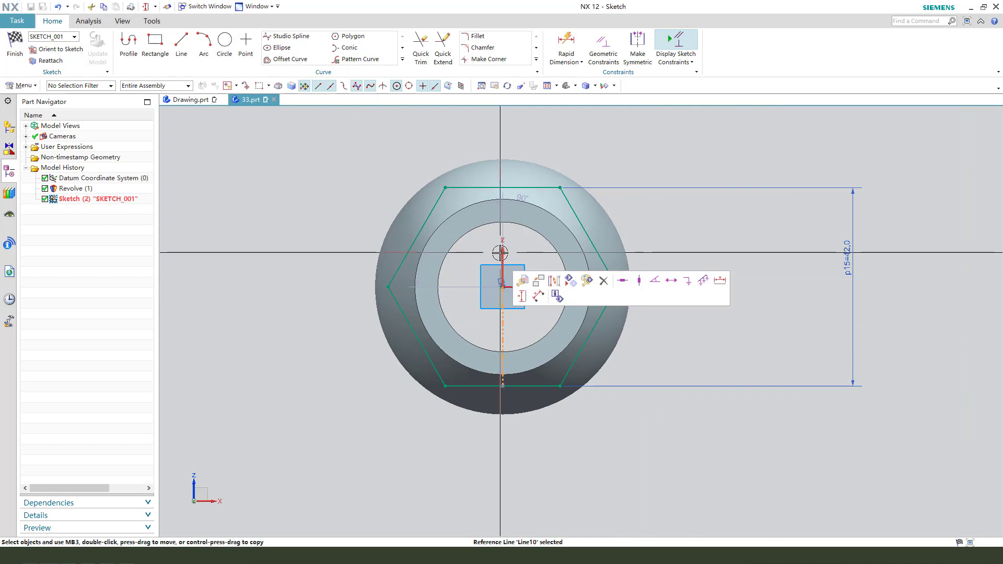
{"action": "left_click", "coordinate": [592, 238]}
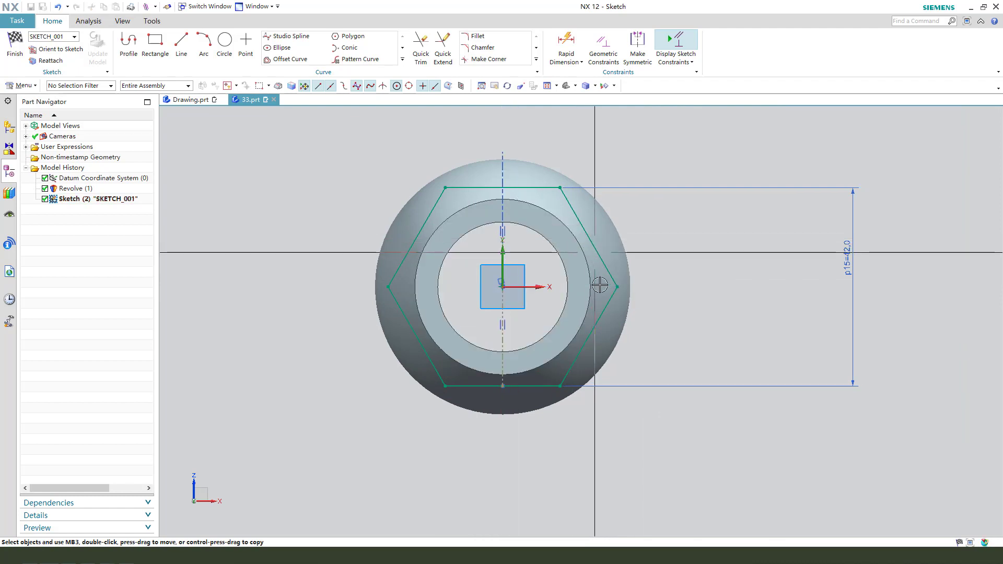
{"action": "scroll", "coordinate": [460, 359], "scroll_direction": "down", "scroll_amount": 1}
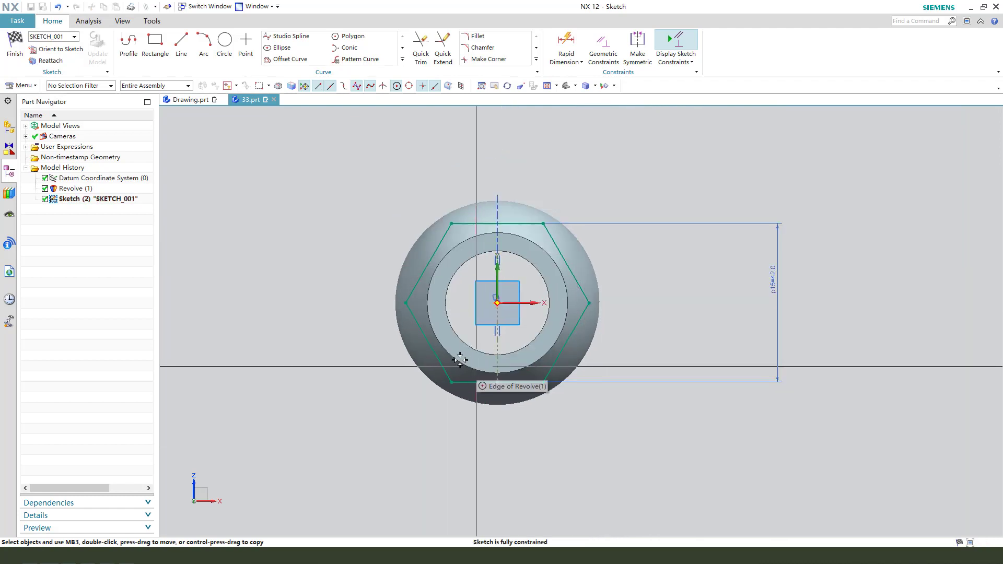
{"action": "left_click", "coordinate": [13, 41]}
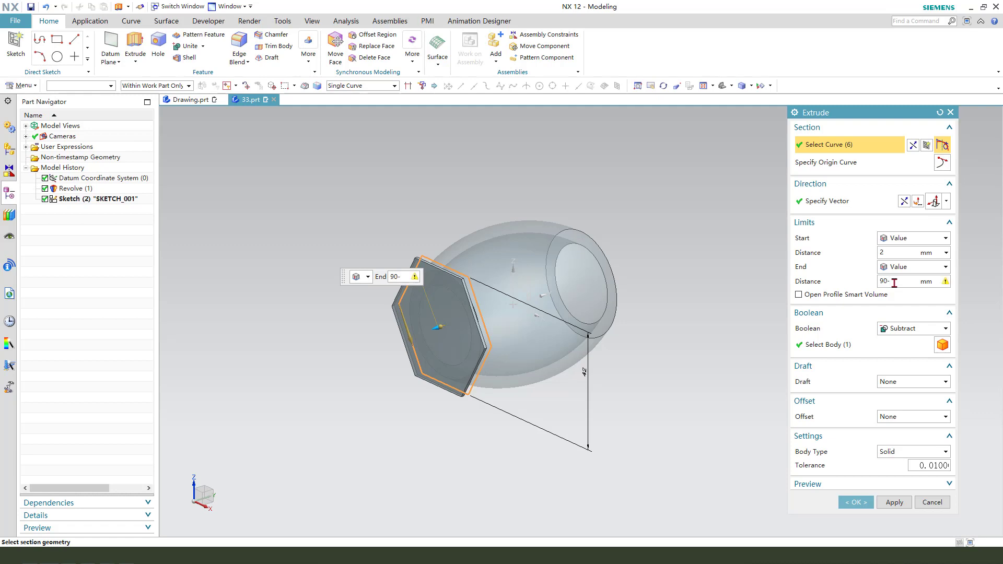
Step: Set the hexagon extrusion's end distance to (90-58)/2 mm
{"action": "key", "text": "Return"}
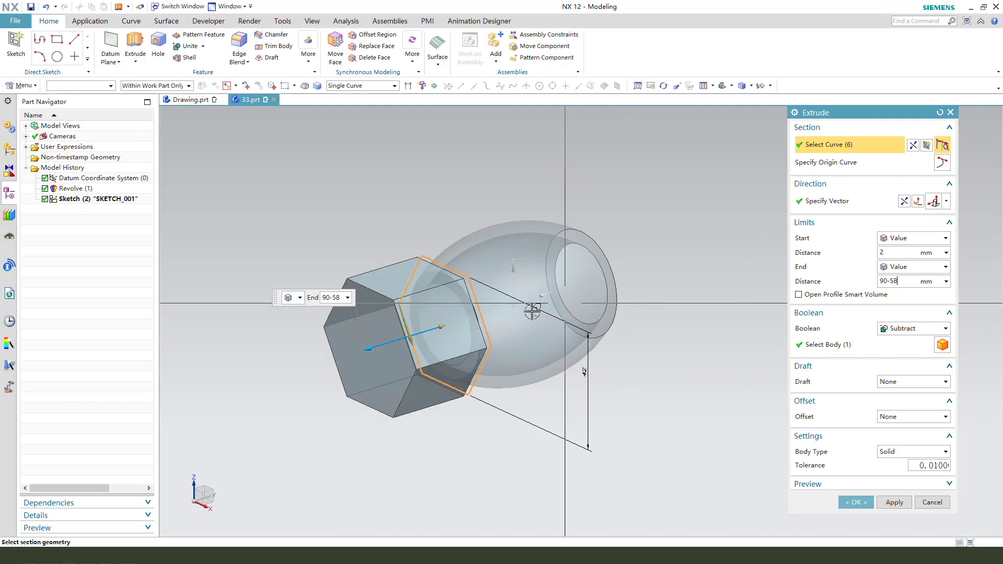
{"action": "mouse_move", "coordinate": [583, 354]}
{"action": "middle_mouse_down"}
{"action": "mouse_move", "coordinate": [559, 357]}
{"action": "mouse_move", "coordinate": [580, 350]}
{"action": "middle_mouse_up"}
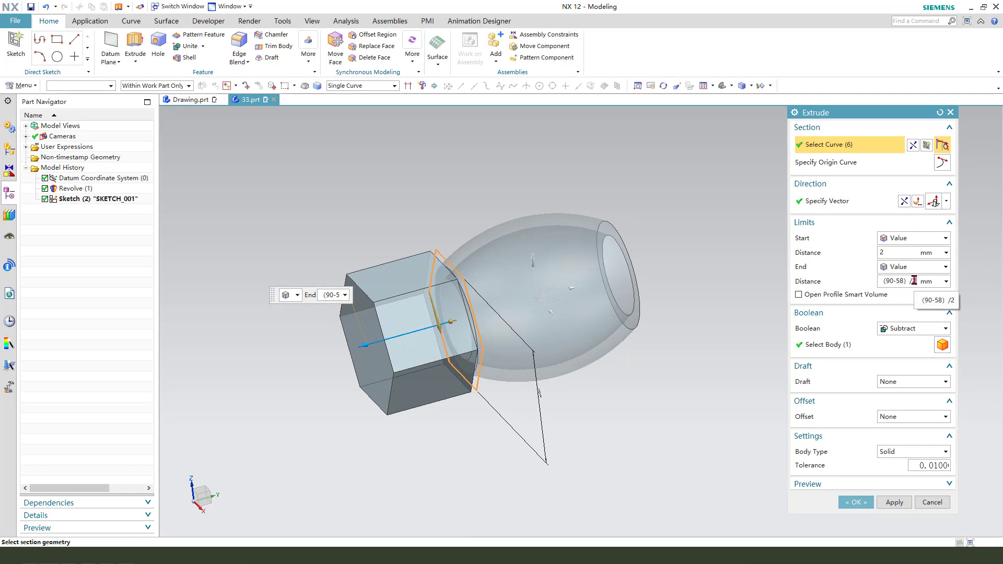
{"action": "key", "text": "Return"}
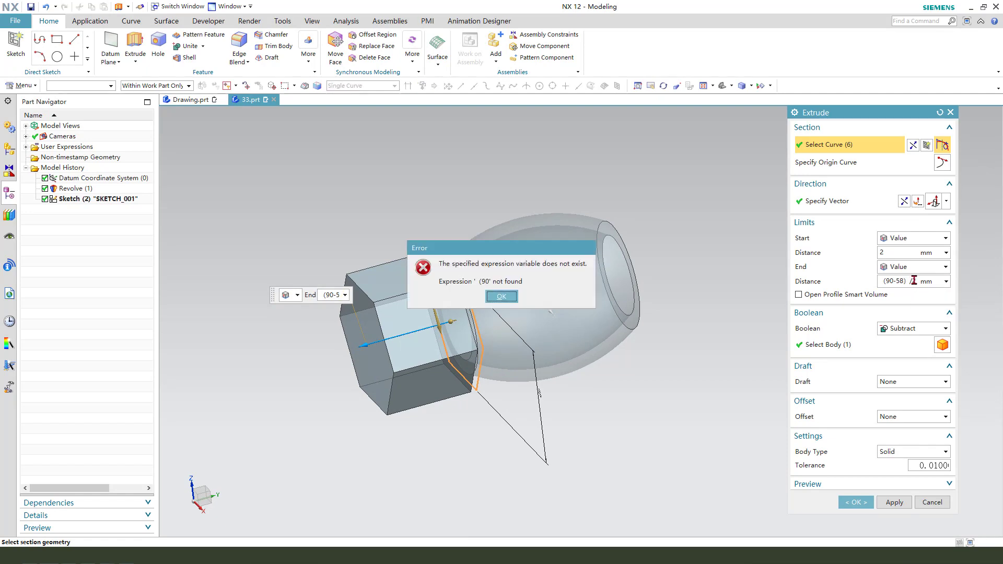
{"action": "left_click", "coordinate": [511, 300]}
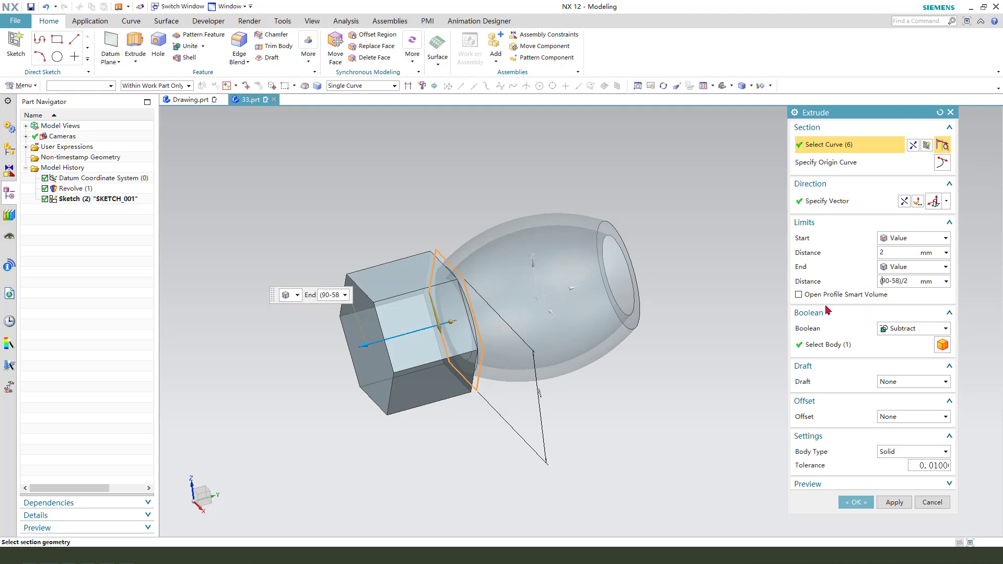
{"action": "key", "text": "Return"}
Step: Set the extrusion's start distance to 0, unite it with the revolved body and complete the extrusion
{"action": "left_click", "coordinate": [894, 254]}
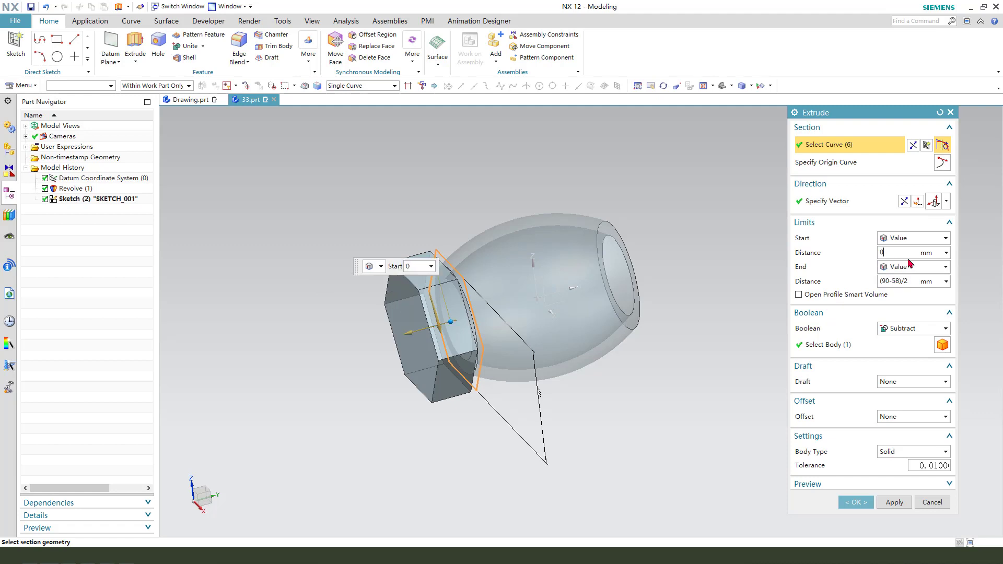
{"action": "key", "text": "Return"}
{"action": "left_click", "coordinate": [899, 334]}
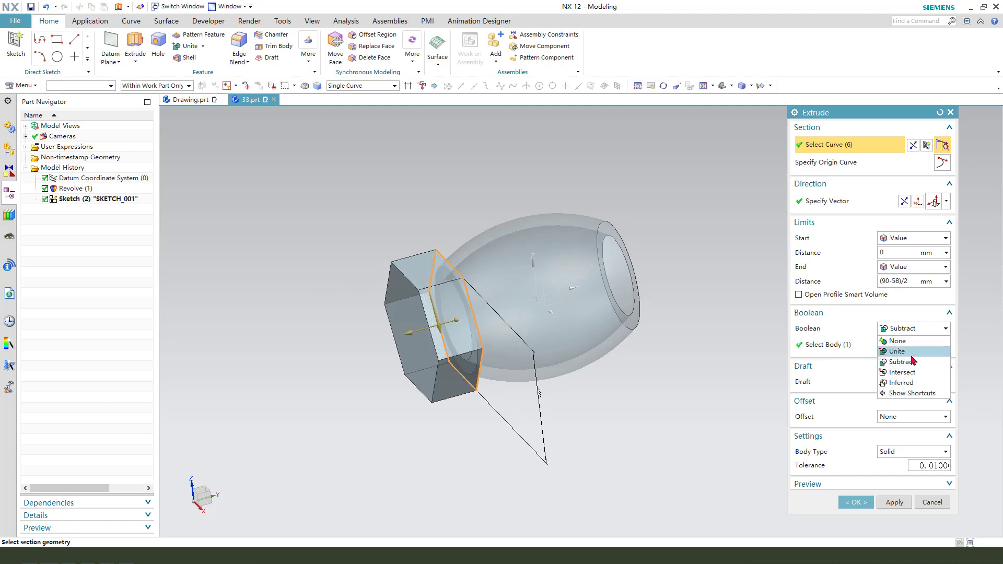
{"action": "left_click", "coordinate": [910, 352]}
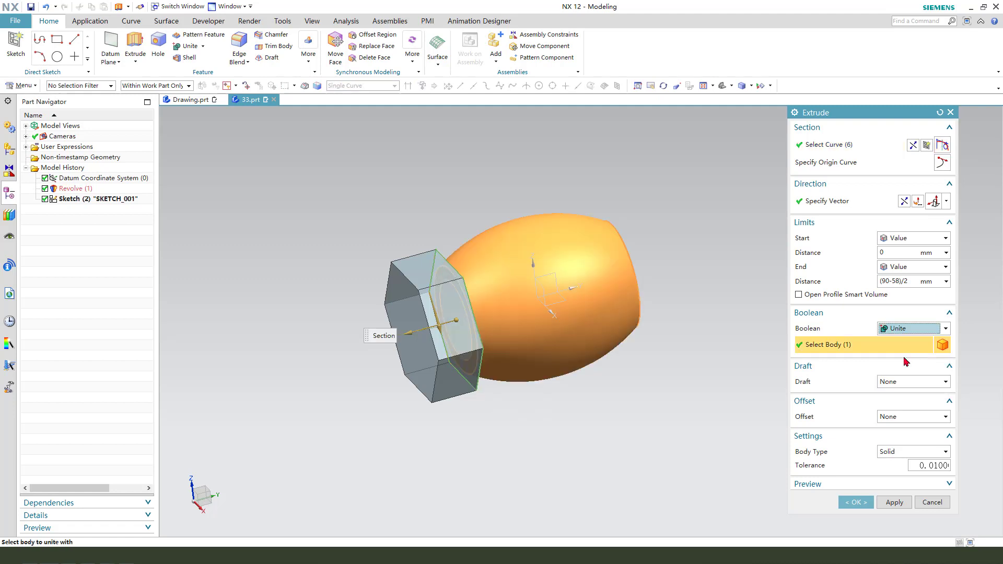
{"action": "left_click", "coordinate": [853, 503]}
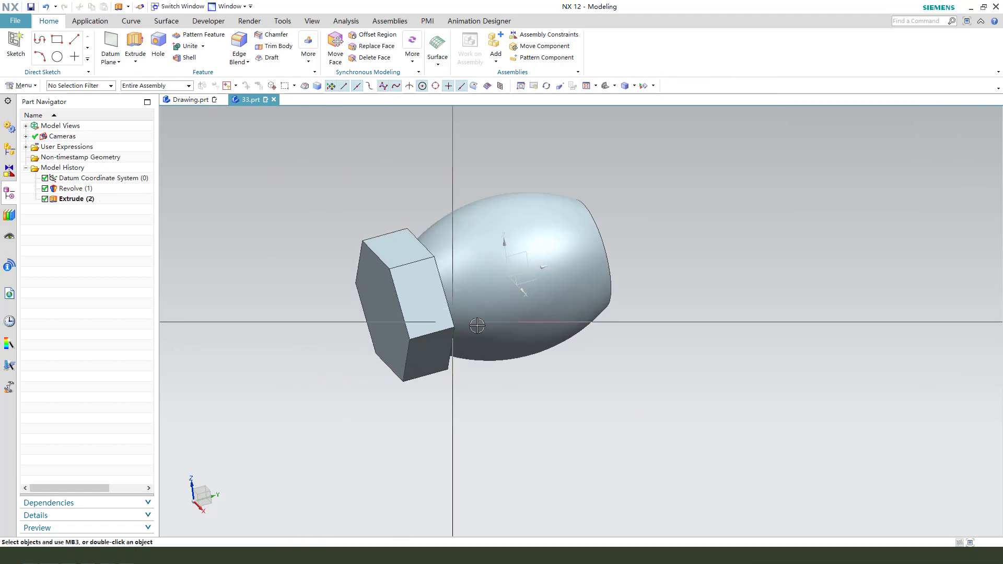
Step: Consult the reference drawing in Drawing.prt, return to 33.prt and start an Extrude sketch on the hexagonal end face
{"action": "middle_click_drag", "start_coordinate": [473, 330], "coordinate": [510, 329]}
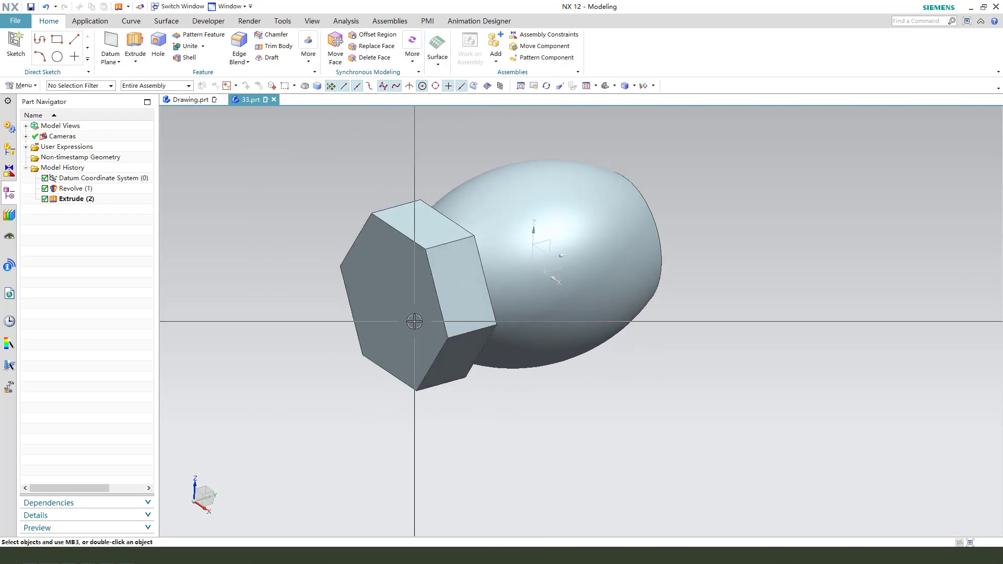
{"action": "middle_click_drag", "start_coordinate": [414, 322], "coordinate": [384, 261]}
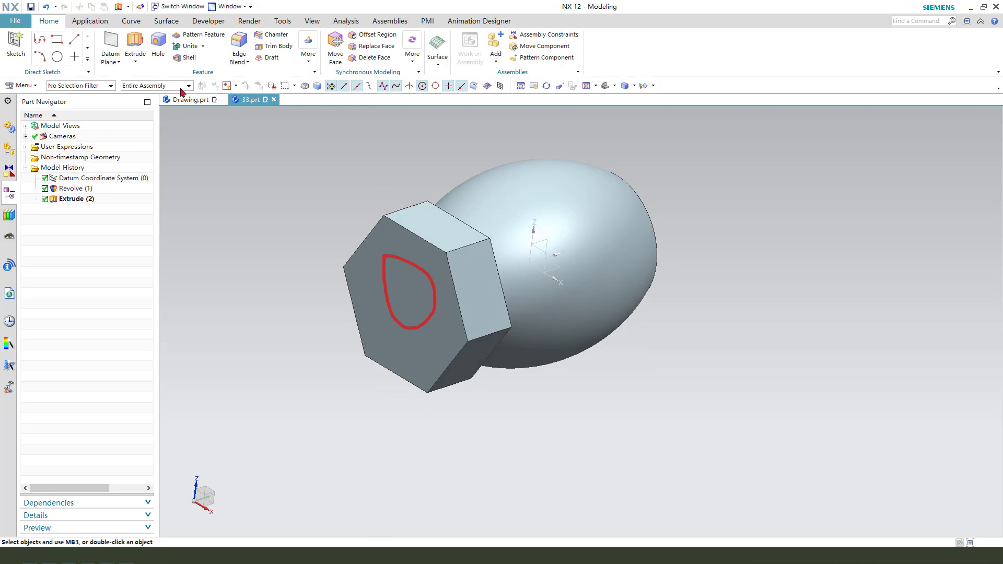
{"action": "left_click", "coordinate": [190, 100]}
{"action": "scroll", "coordinate": [454, 220], "scroll_direction": "down", "scroll_amount": 5}
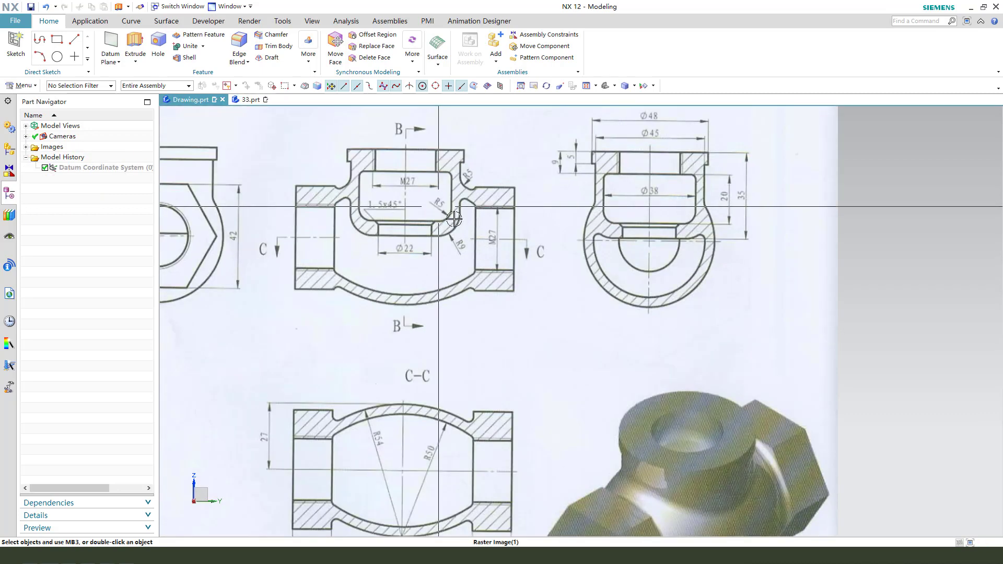
{"action": "left_click", "coordinate": [251, 99]}
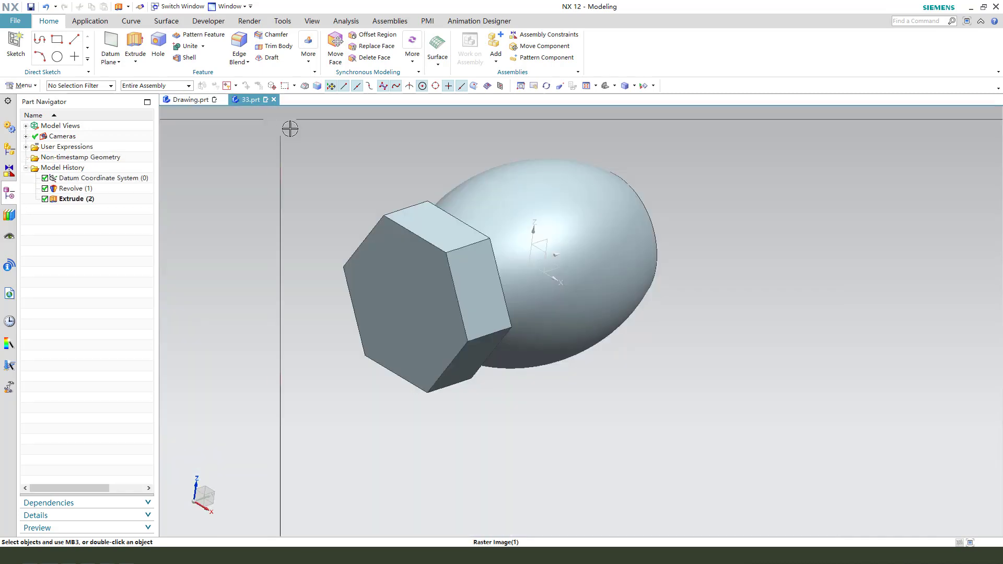
{"action": "left_click", "coordinate": [360, 261]}
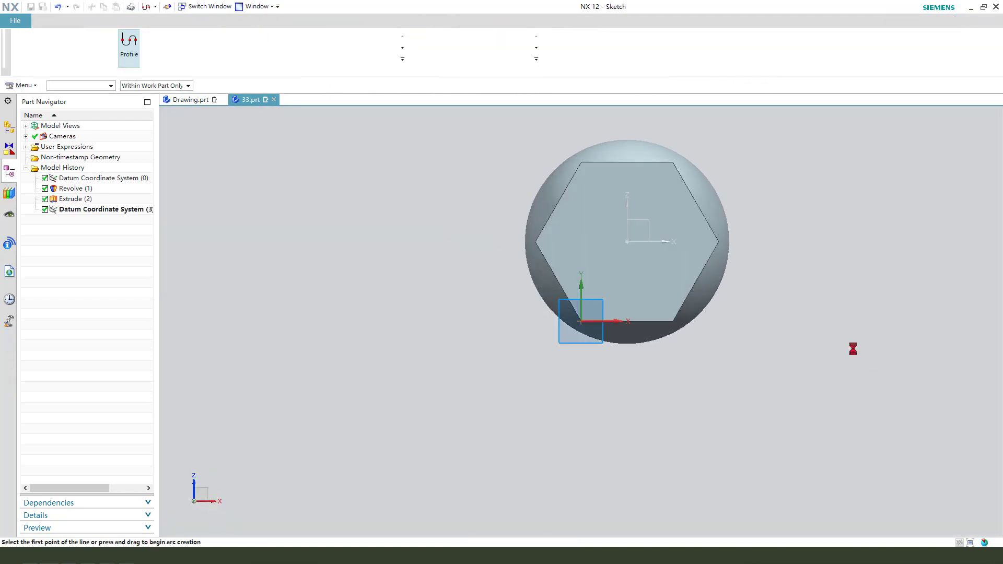
Step: Draw a circle about 24 mm in diameter on the hexagonal face, slightly below the datum origin
{"action": "left_click", "coordinate": [225, 42]}
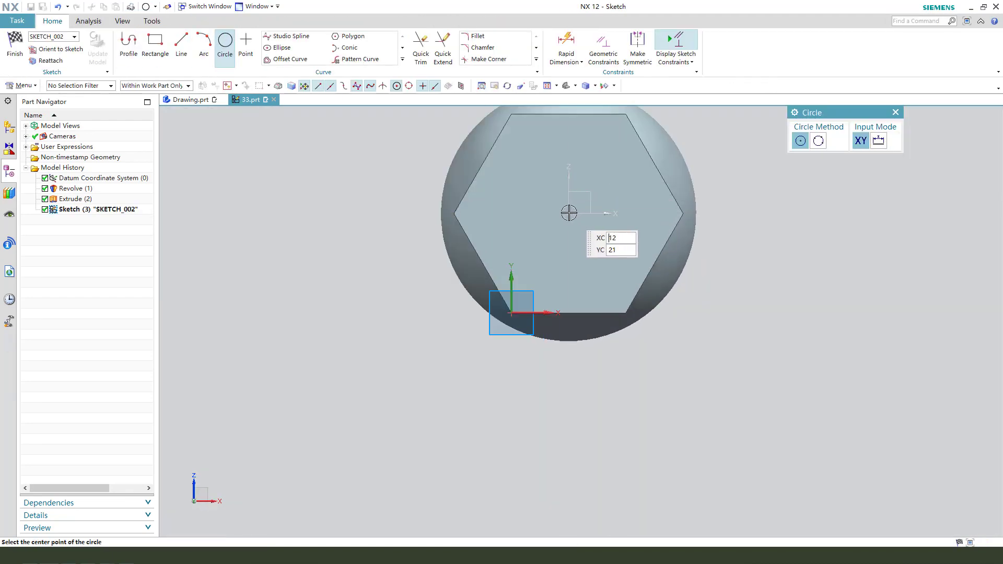
{"action": "left_click", "coordinate": [609, 285]}
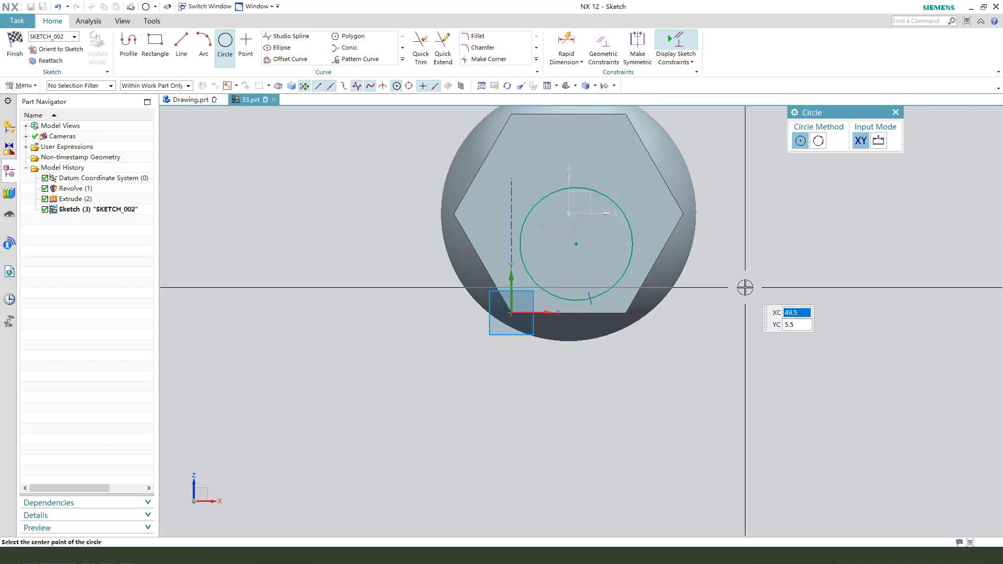
{"action": "key", "text": "Escape"}
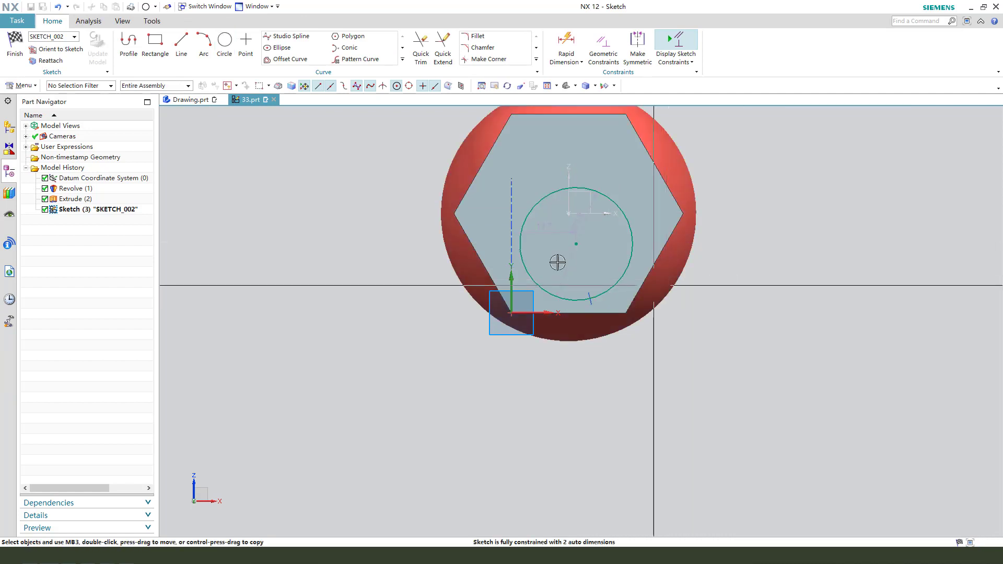
Step: Try to delete the tangent constraint at the circle's lower edge
{"action": "scroll", "coordinate": [586, 291], "scroll_direction": "up", "scroll_amount": 3}
{"action": "left_click", "coordinate": [587, 290]}
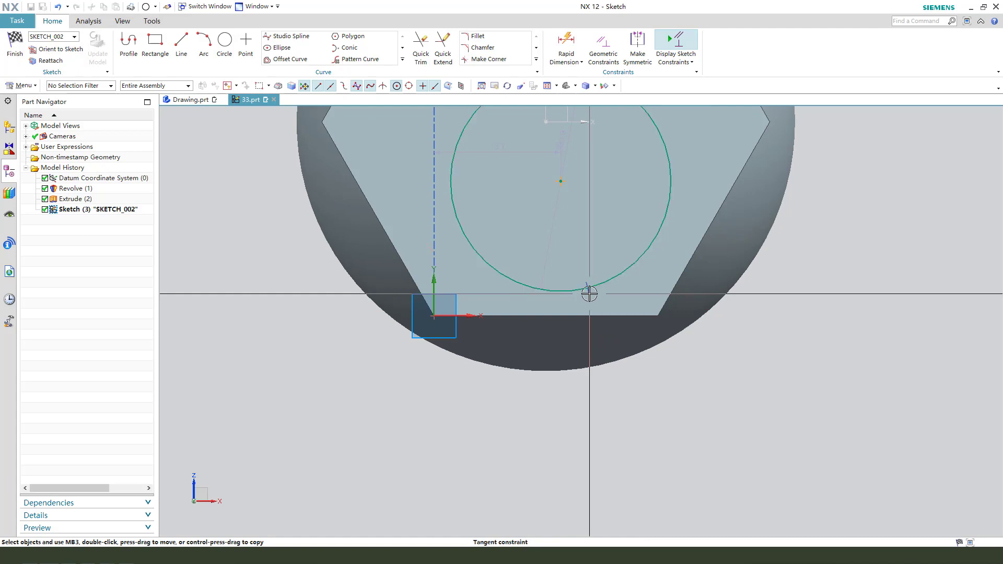
{"action": "key", "text": "Delete"}
{"action": "scroll", "coordinate": [481, 345], "scroll_direction": "down", "scroll_amount": 3}
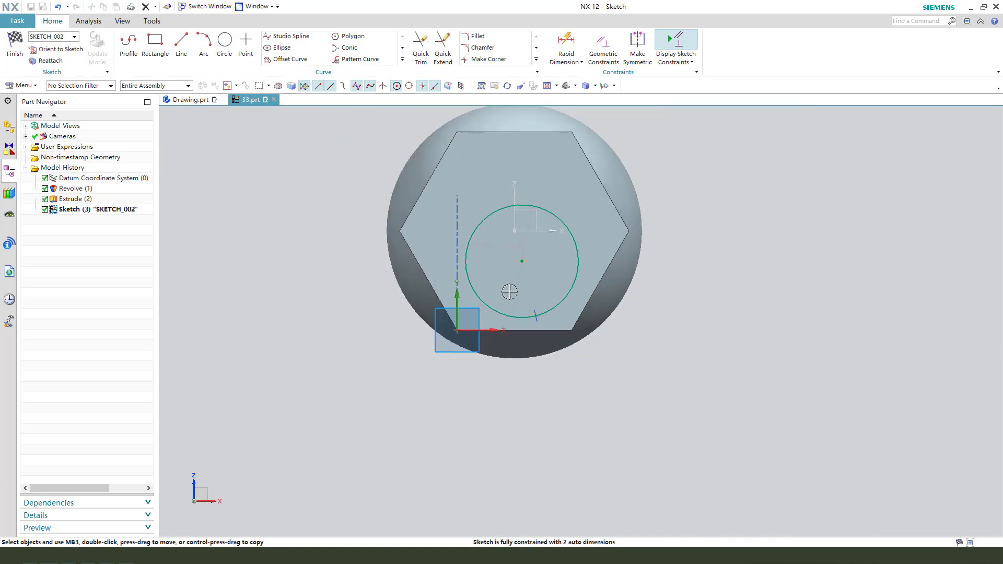
{"action": "scroll", "coordinate": [515, 281], "scroll_direction": "up", "scroll_amount": 1}
{"action": "left_click", "coordinate": [526, 260]}
{"action": "left_click", "coordinate": [515, 220]}
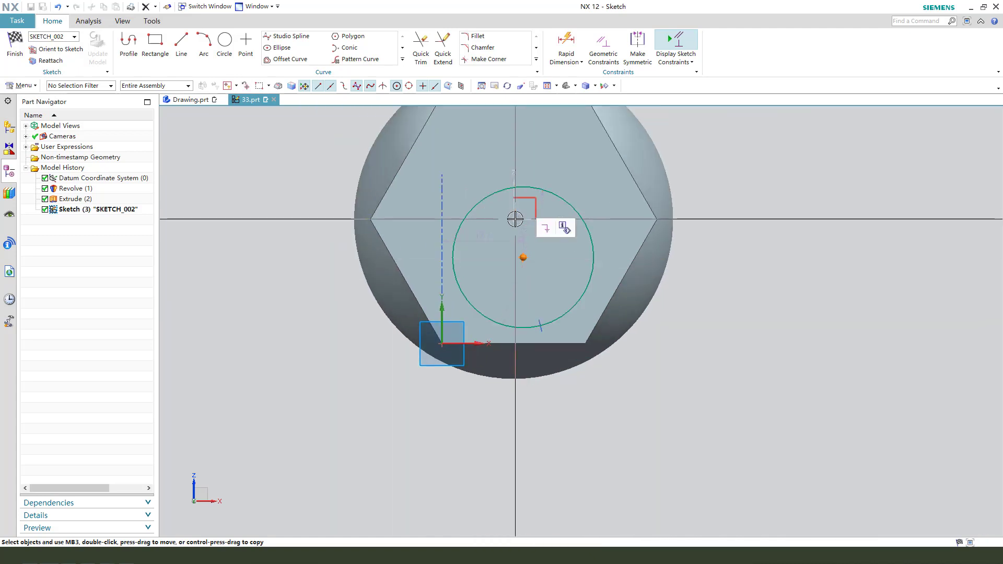
{"action": "left_click", "coordinate": [514, 210]}
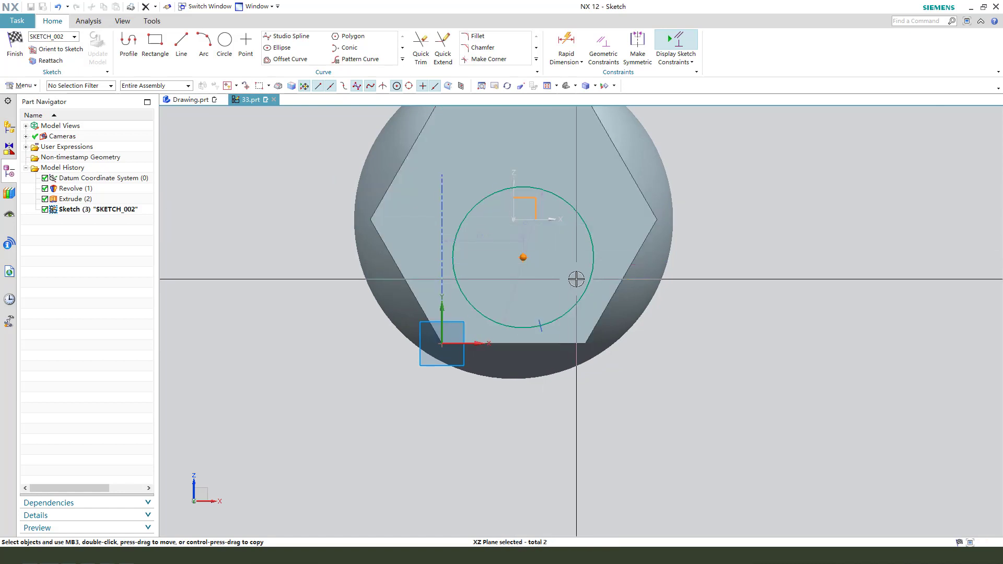
{"action": "key", "text": "Escape"}
Step: Move the circle's centre closer to the datum origin, enlarging the circle to a diameter of about 32 mm
{"action": "left_click_drag", "start_coordinate": [519, 246], "coordinate": [522, 217]}
{"action": "scroll", "coordinate": [515, 188], "scroll_direction": "up", "scroll_amount": 4}
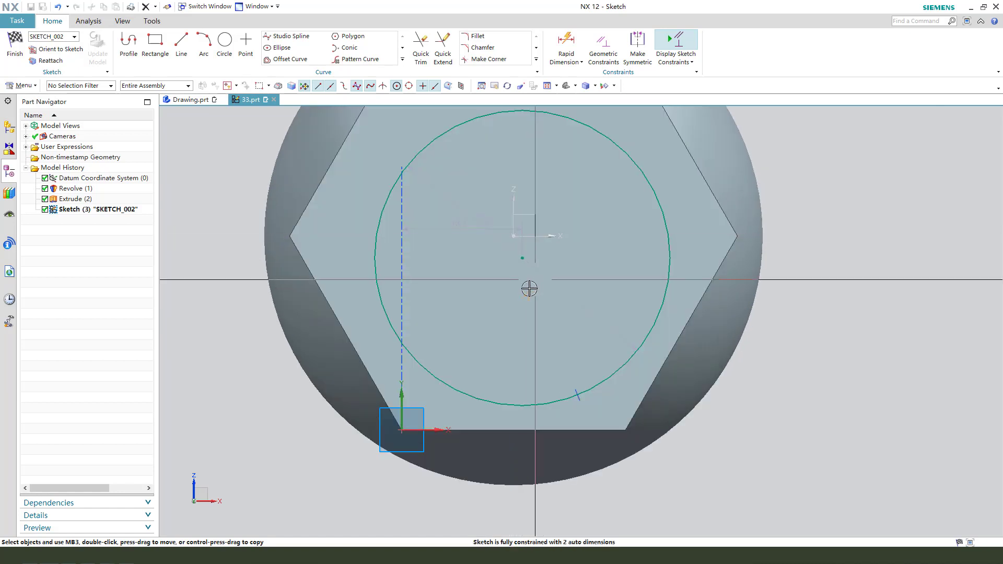
{"action": "left_click", "coordinate": [524, 252]}
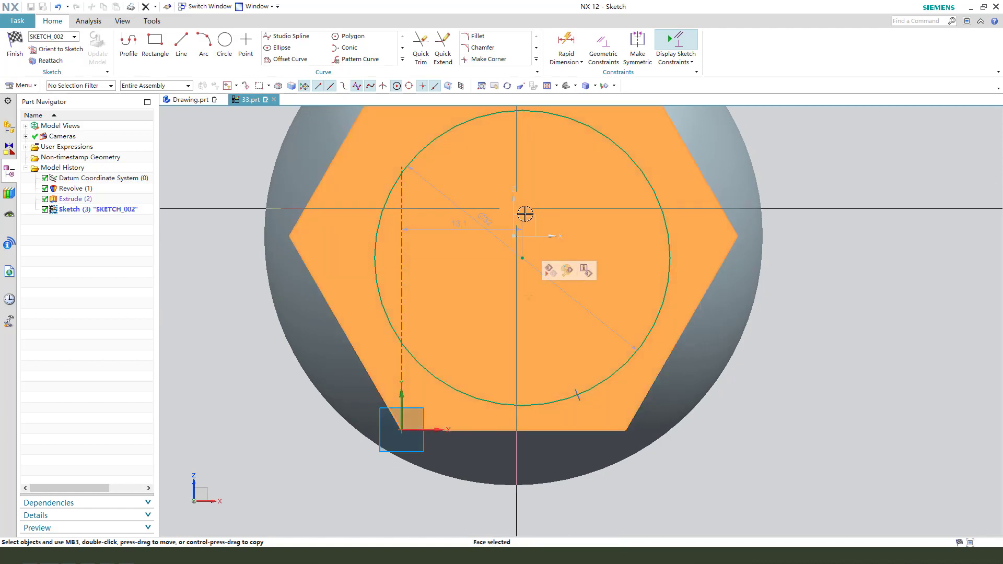
{"action": "key", "text": "Escape"}
Step: Try to make the circle's centre coincident with the datum origin using Geometric Constraints
{"action": "key", "text": "c"}
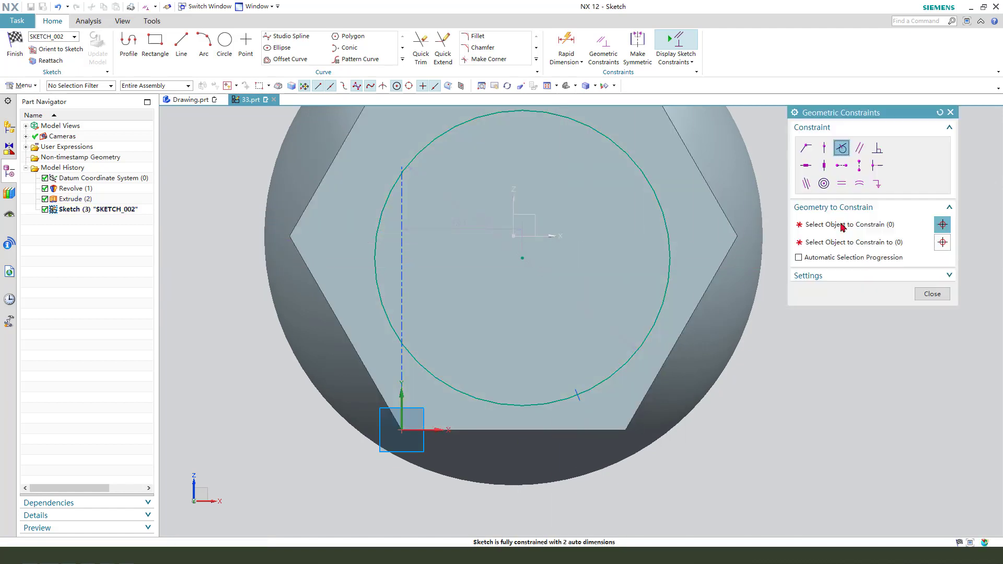
{"action": "left_click", "coordinate": [806, 149]}
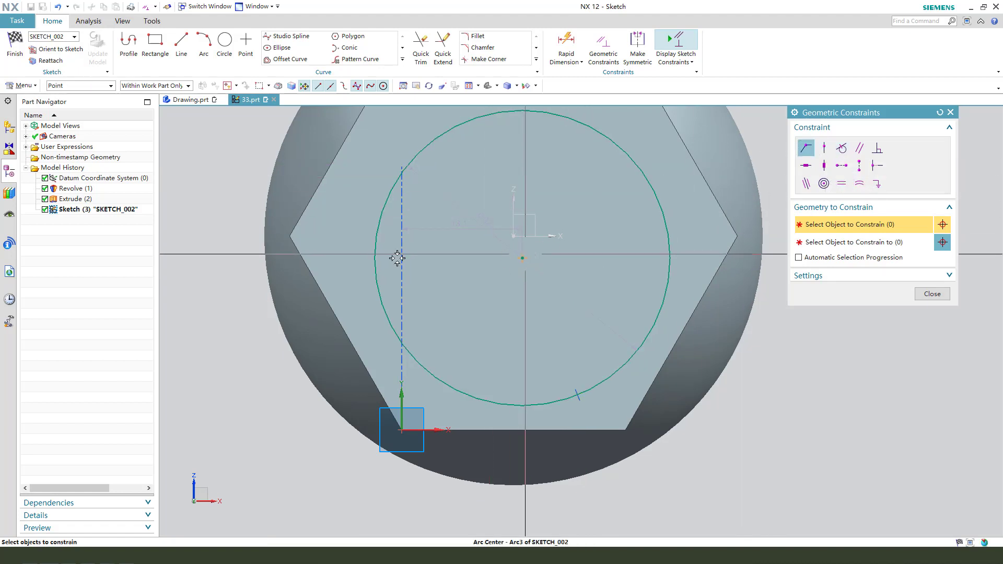
{"action": "left_click", "coordinate": [869, 241]}
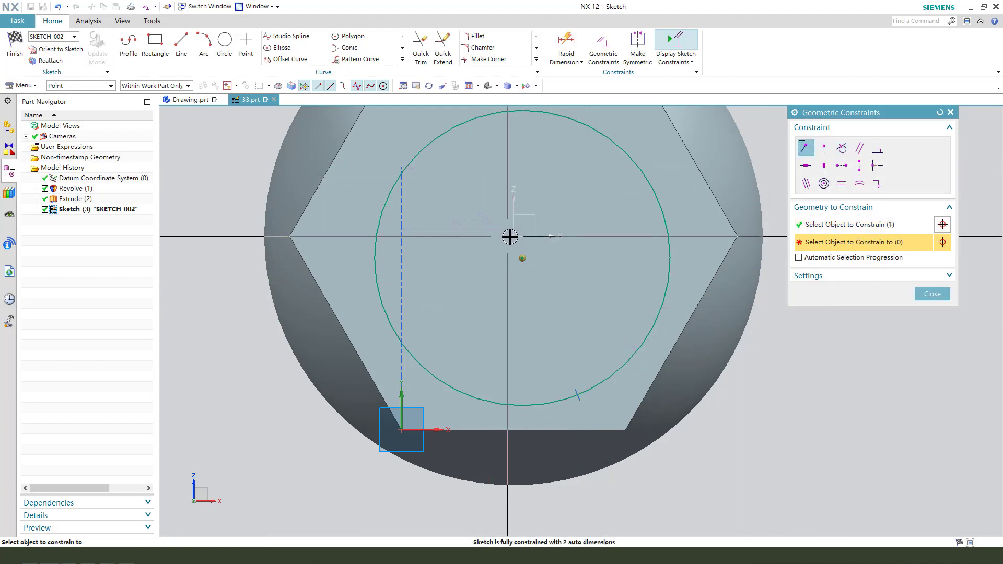
{"action": "scroll", "coordinate": [566, 273], "scroll_direction": "up", "scroll_amount": 3}
{"action": "middle_click_drag", "start_coordinate": [566, 273], "coordinate": [581, 229]}
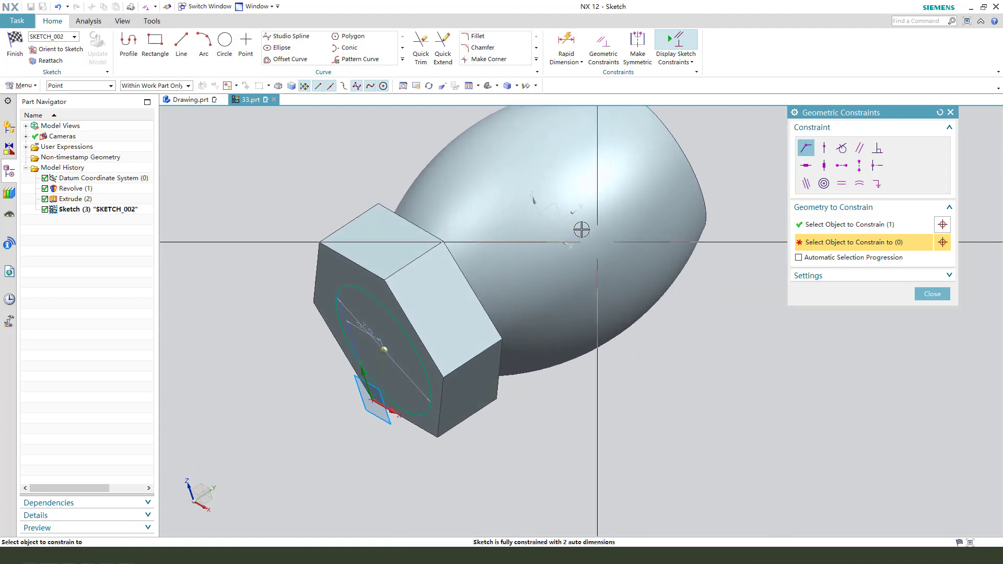
{"action": "left_click", "coordinate": [931, 294]}
Step: Constrain the circle's centre to lie on the datum X axis
{"action": "middle_click_drag", "start_coordinate": [486, 327], "coordinate": [568, 265]}
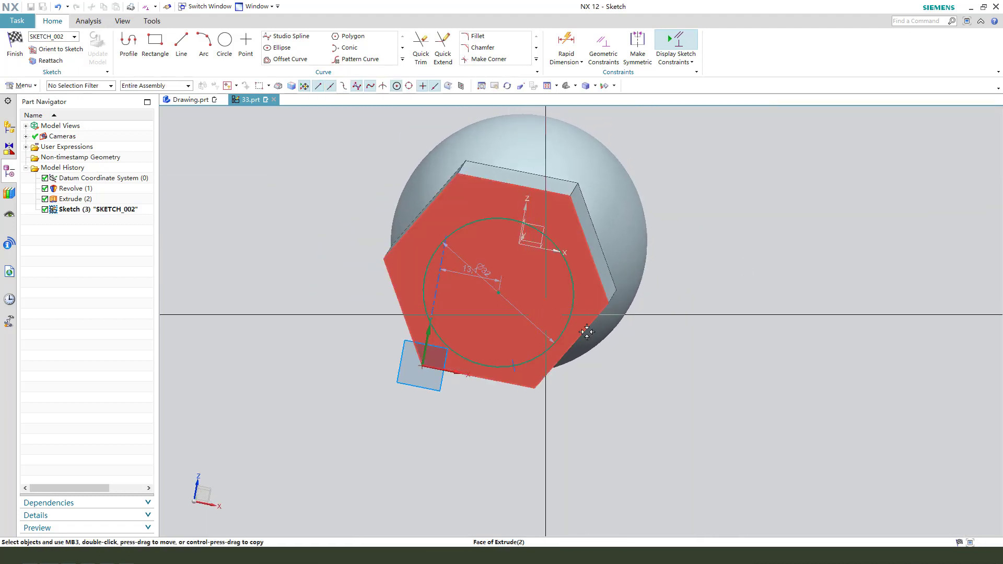
{"action": "scroll", "coordinate": [568, 265], "scroll_direction": "down", "scroll_amount": 4}
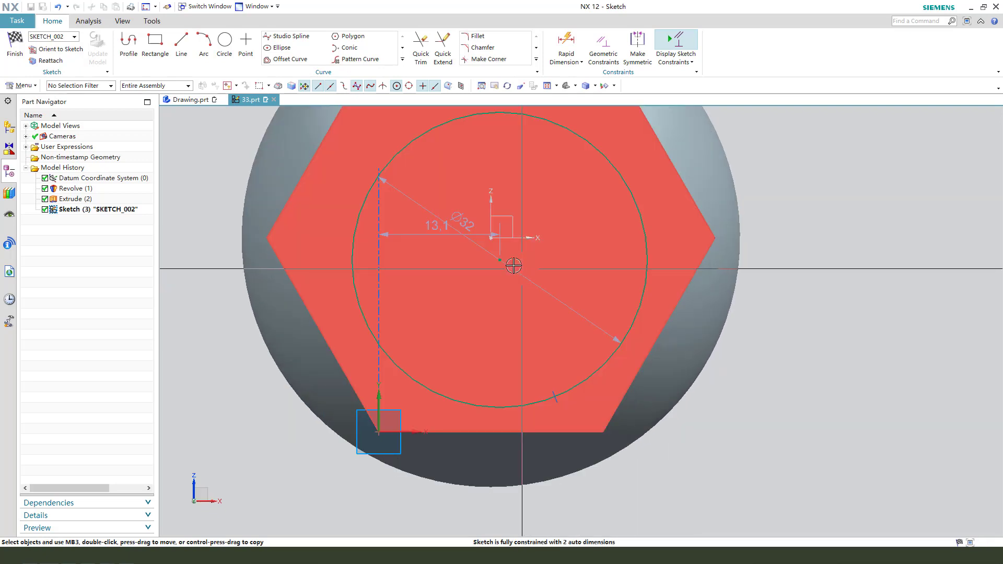
{"action": "left_click", "coordinate": [495, 260]}
{"action": "left_click", "coordinate": [523, 238]}
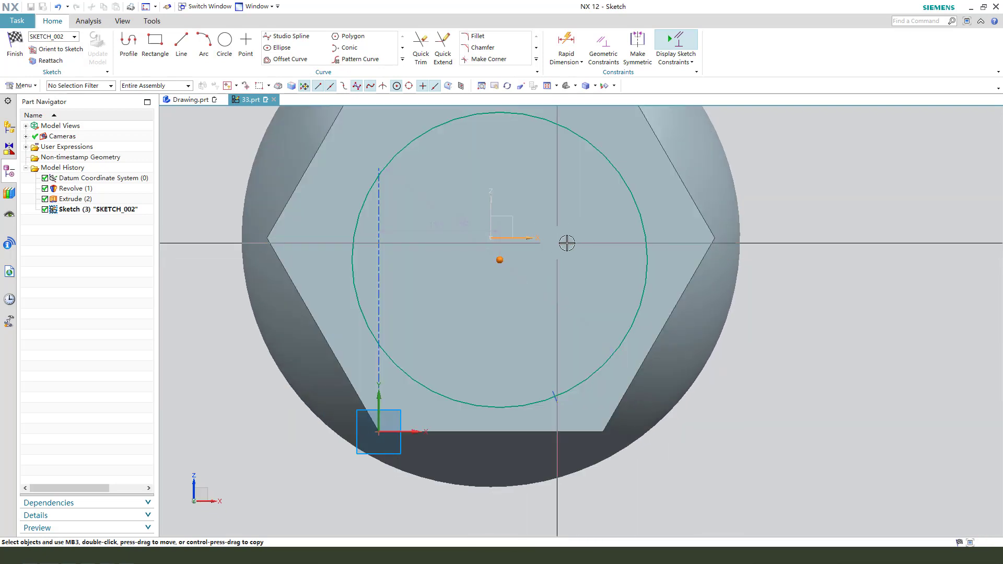
{"action": "left_click", "coordinate": [552, 220]}
Step: Constrain the circle's centre to lie on the datum Z axis
{"action": "left_click", "coordinate": [501, 239]}
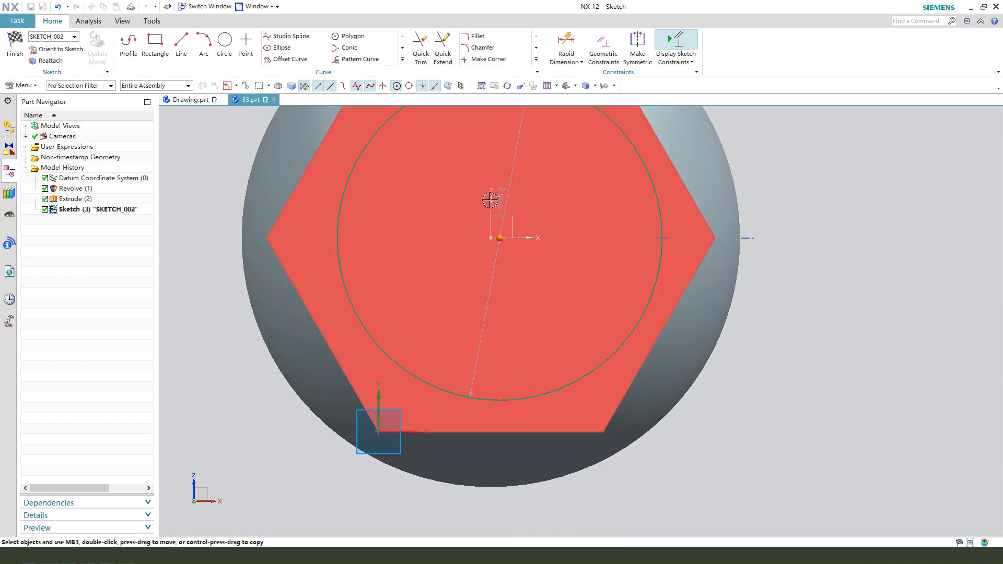
{"action": "left_click", "coordinate": [489, 199]}
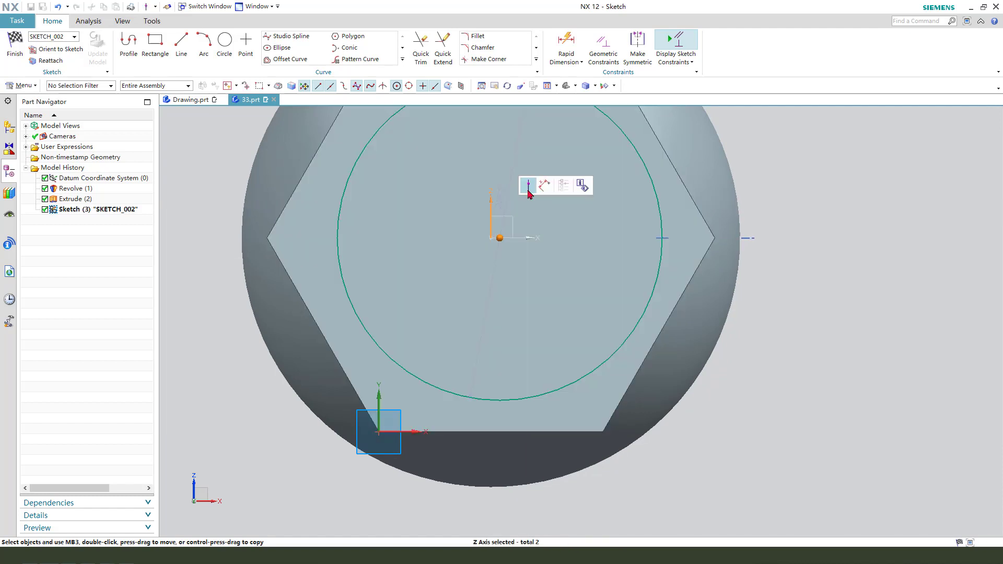
{"action": "left_click", "coordinate": [528, 185]}
{"action": "scroll", "coordinate": [508, 268], "scroll_direction": "down", "scroll_amount": 3}
{"action": "scroll", "coordinate": [663, 257], "scroll_direction": "up", "scroll_amount": 3}
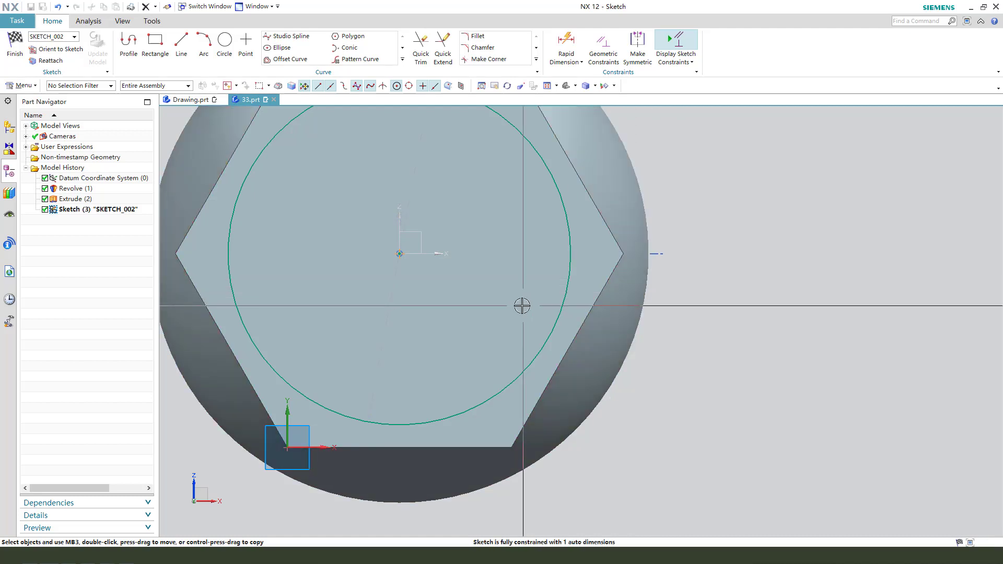
Step: Set the circle's diameter to 27 mm and finish the sketch
{"action": "scroll", "coordinate": [520, 303], "scroll_direction": "down", "scroll_amount": 3}
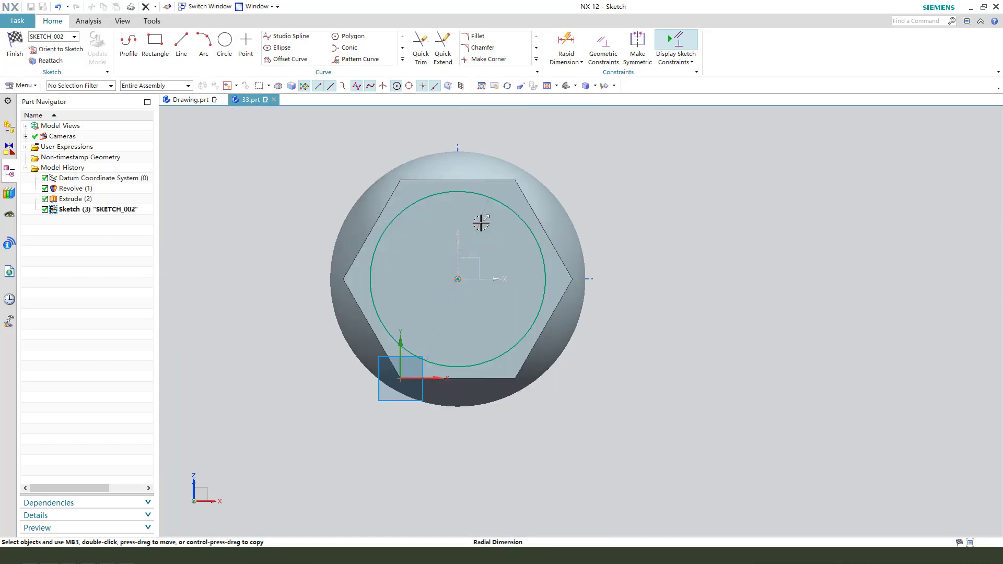
{"action": "double_click", "coordinate": [635, 185]}
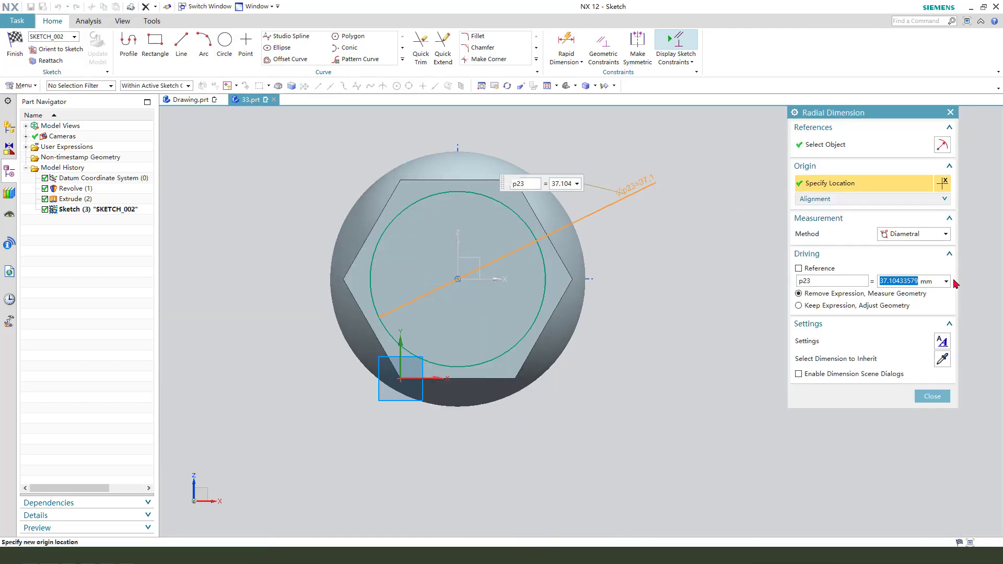
{"action": "key", "text": "Return"}
{"action": "middle_click", "coordinate": [523, 247]}
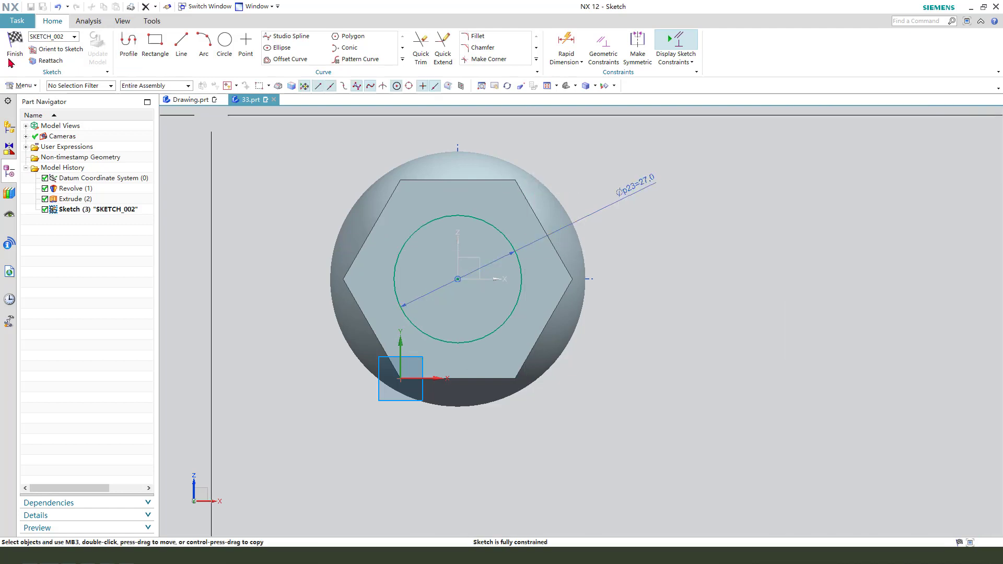
{"action": "left_click", "coordinate": [21, 56]}
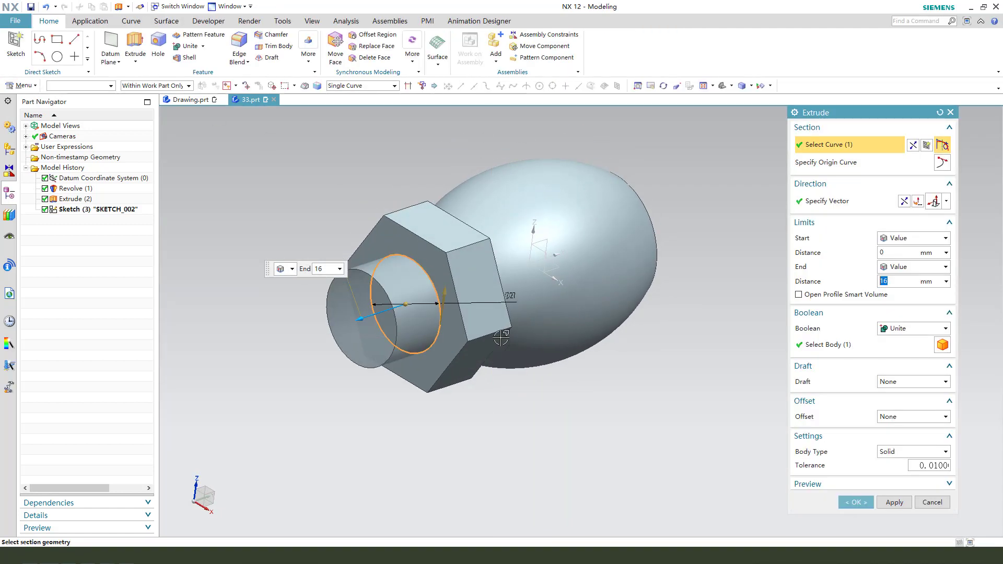
Step: Extrude the circle in the reversed direction from 0 mm to Until Next, subtracting it from the body to bore the hexagonal end
{"action": "left_click", "coordinate": [904, 202]}
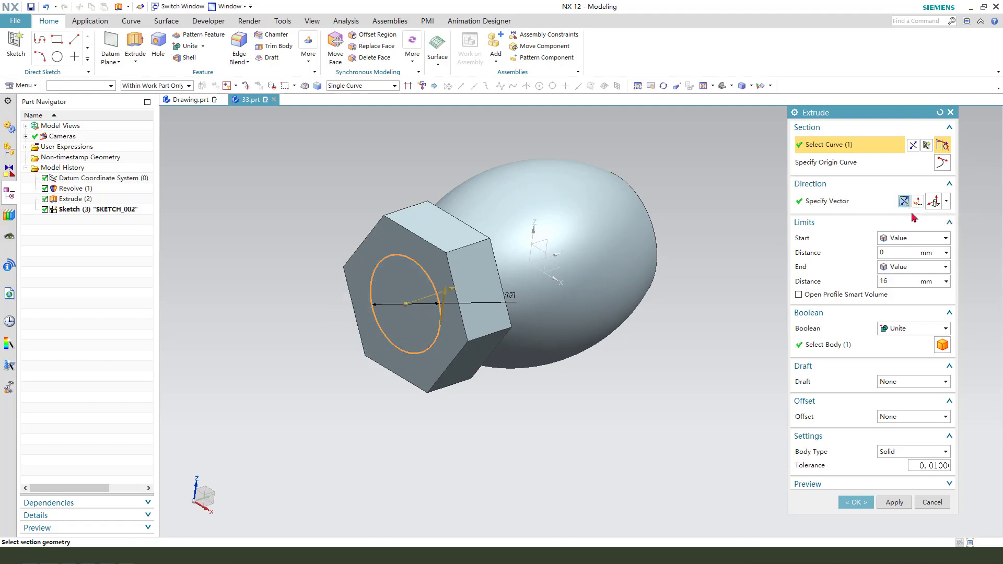
{"action": "left_click", "coordinate": [910, 270]}
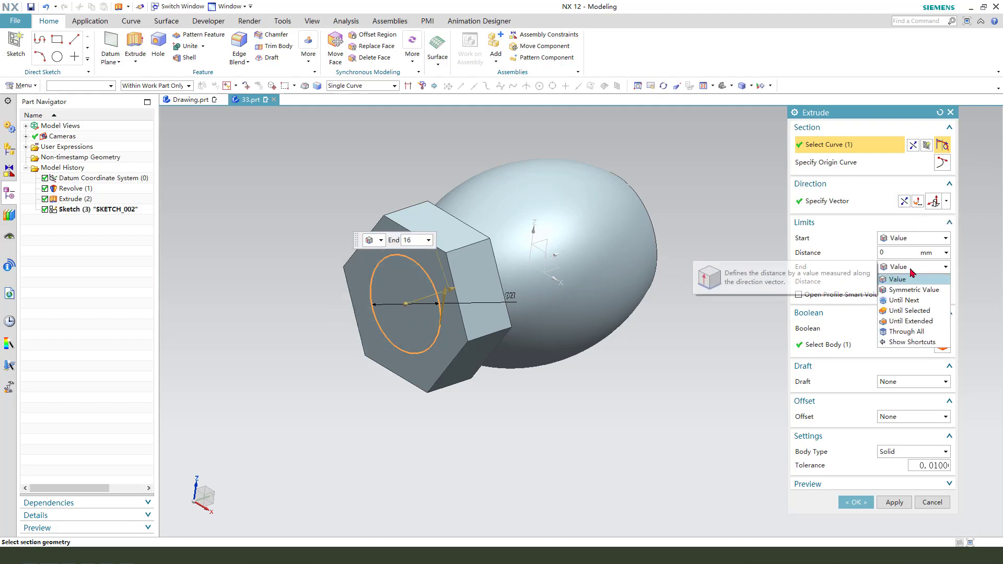
{"action": "left_click", "coordinate": [911, 270]}
{"action": "left_click", "coordinate": [910, 270]}
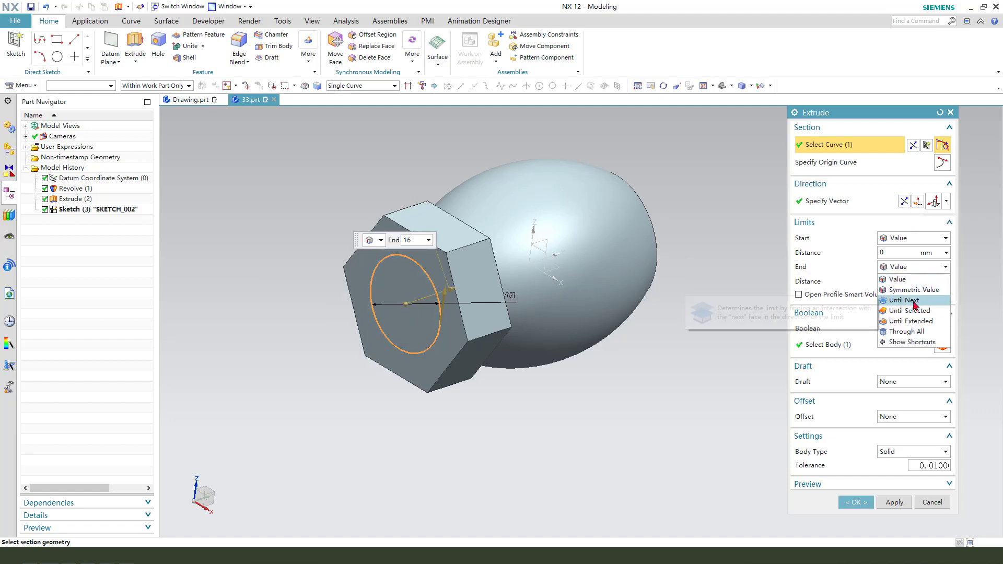
{"action": "left_click", "coordinate": [915, 306]}
{"action": "left_click", "coordinate": [907, 315]}
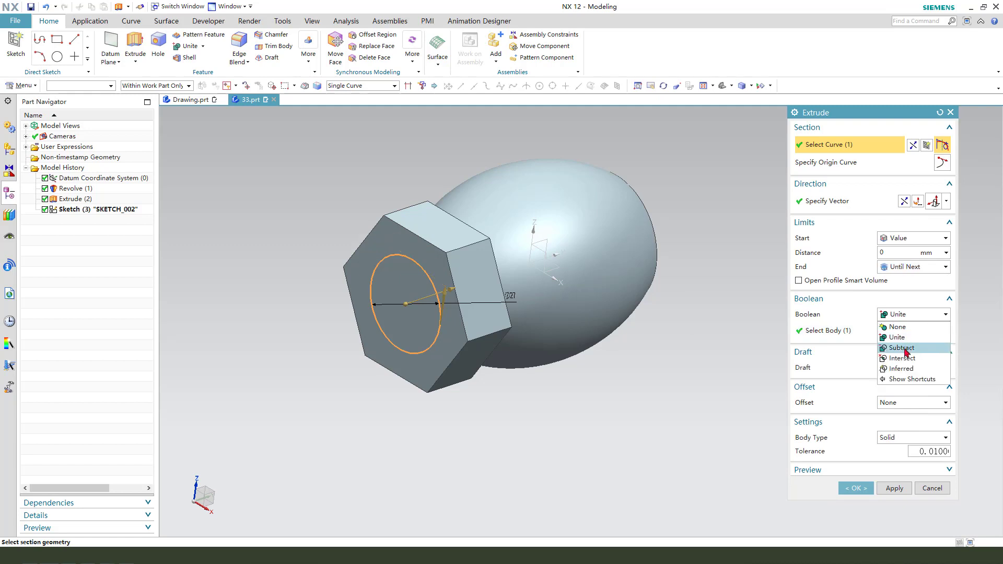
{"action": "left_click", "coordinate": [904, 348]}
{"action": "left_click", "coordinate": [867, 488]}
{"action": "middle_click_drag", "start_coordinate": [515, 334], "coordinate": [517, 332]}
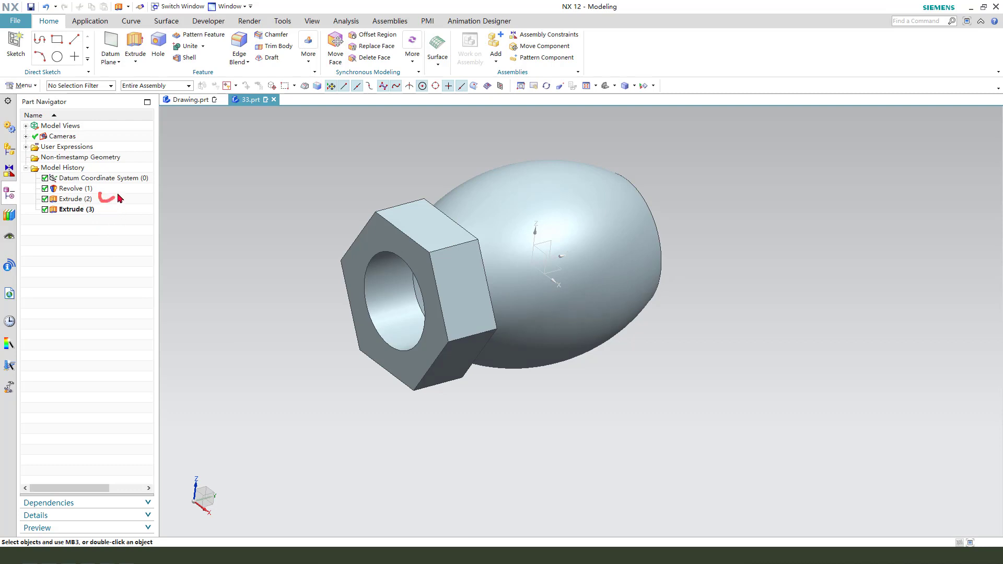
Step: Mirror the hexagonal end and its bore, Extrude (2) and Extrude (3), across the datum XZ plane with Mirror Feature
{"action": "left_click", "coordinate": [84, 201]}
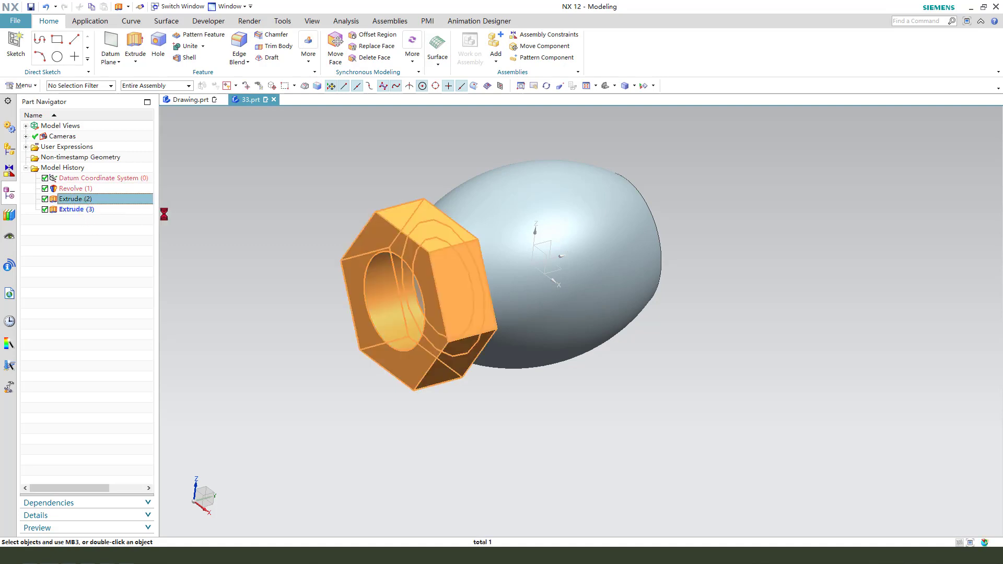
{"action": "left_click", "coordinate": [116, 212], "text": "ctrl"}
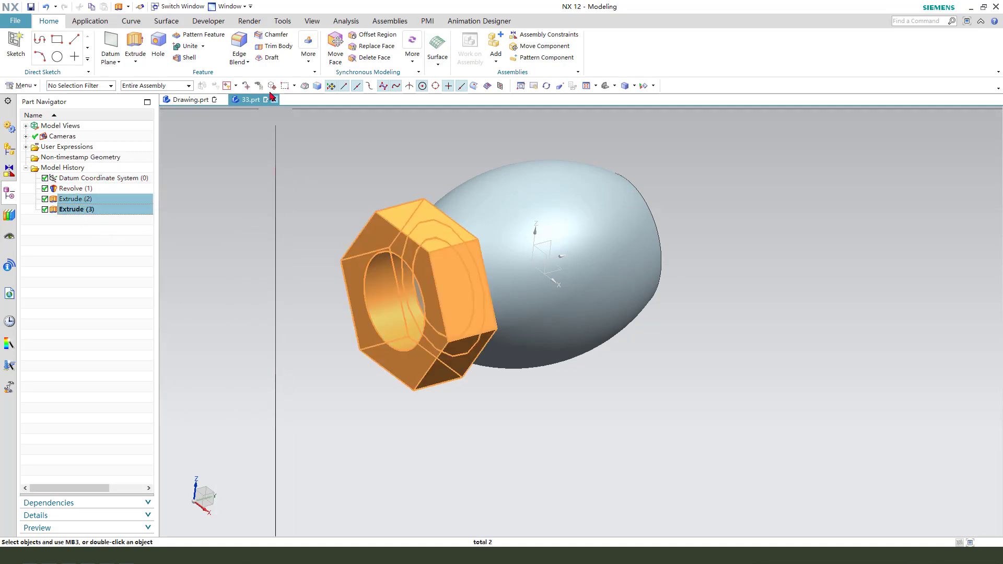
{"action": "left_click", "coordinate": [308, 61]}
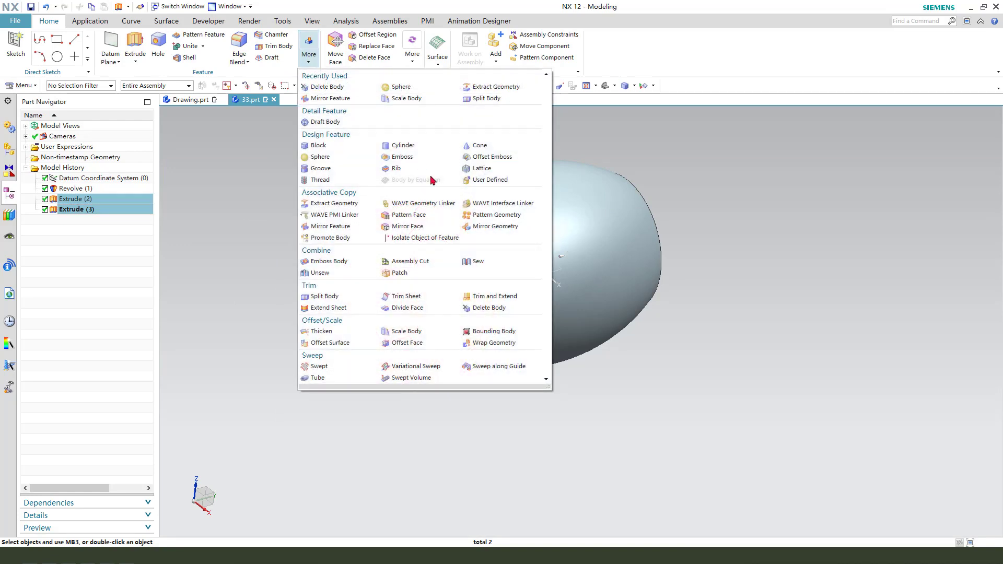
{"action": "left_click", "coordinate": [339, 230]}
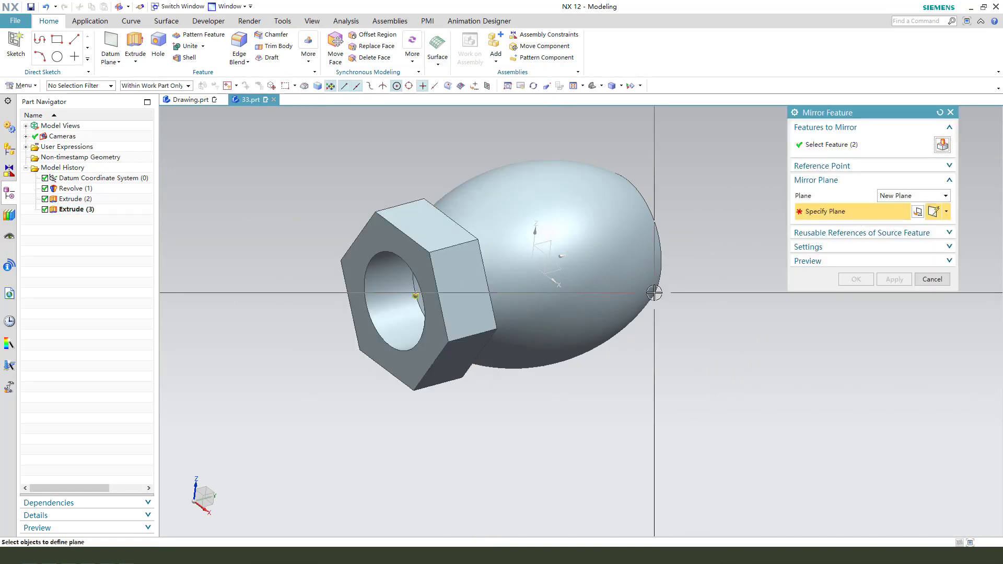
{"action": "left_click", "coordinate": [589, 253]}
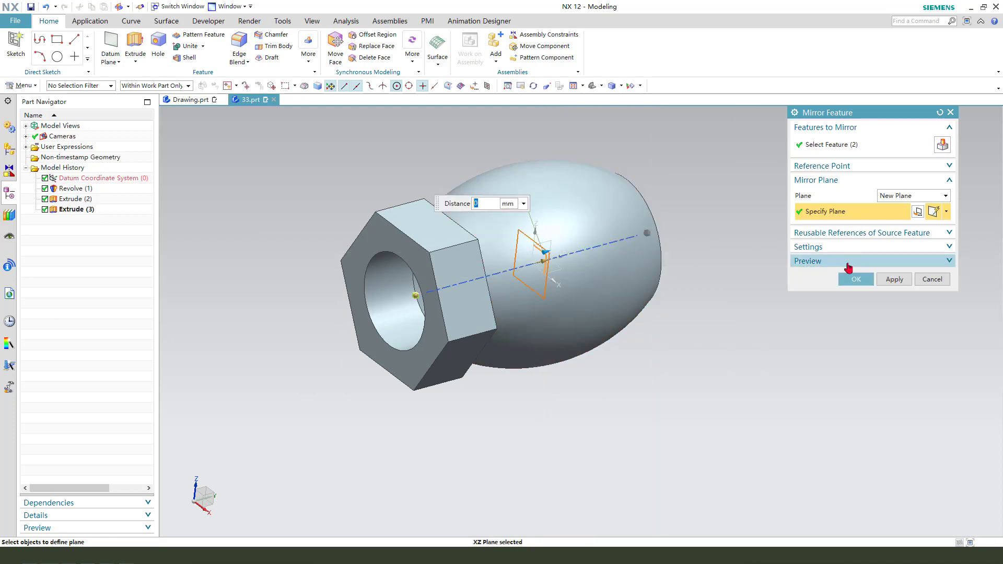
{"action": "left_click", "coordinate": [856, 279]}
{"action": "mouse_move", "coordinate": [746, 311]}
{"action": "middle_mouse_down"}
{"action": "mouse_move", "coordinate": [666, 325]}
{"action": "mouse_move", "coordinate": [763, 340]}
{"action": "mouse_move", "coordinate": [766, 352]}
{"action": "mouse_move", "coordinate": [746, 331]}
{"action": "middle_mouse_up"}
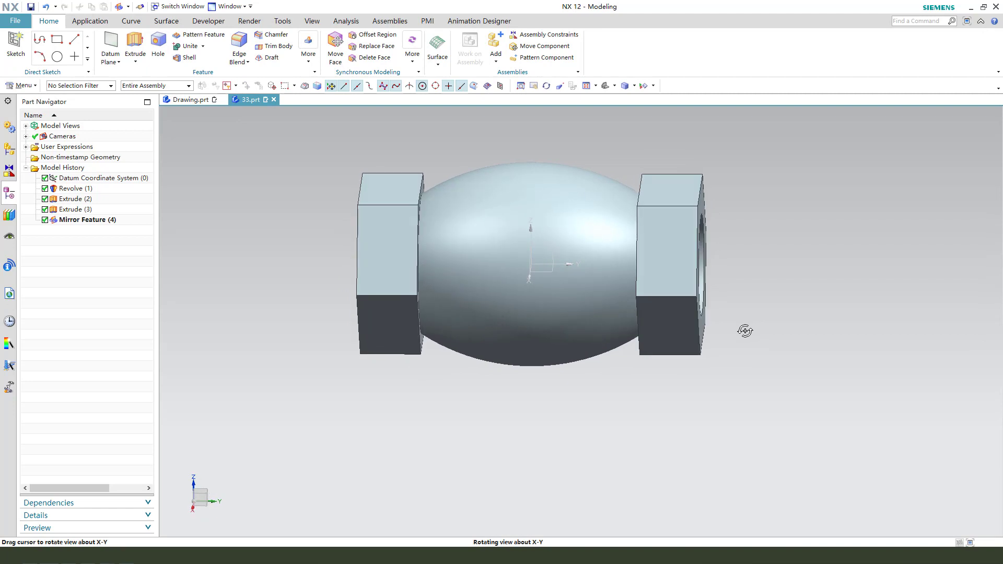
{"action": "scroll", "coordinate": [530, 354], "scroll_direction": "down", "scroll_amount": 1}
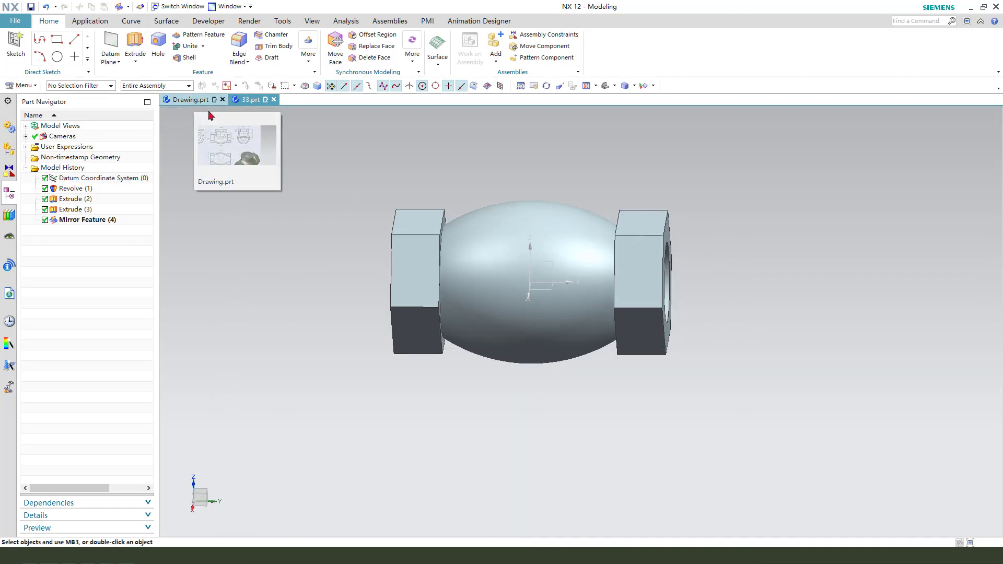
Step: Review the neck's section in Drawing.prt and start a Revolve section sketch on the datum YZ plane of part 33
{"action": "left_click", "coordinate": [179, 102]}
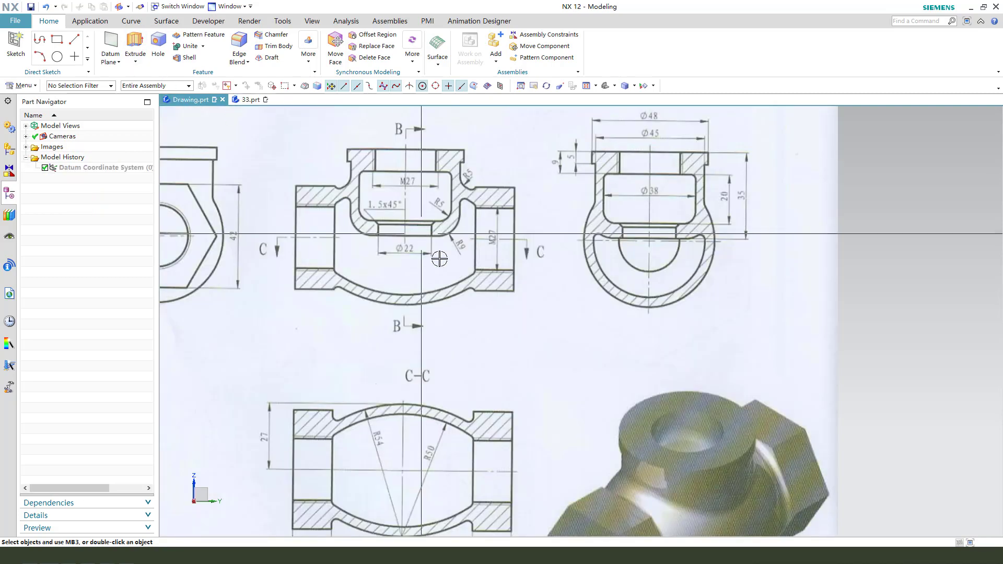
{"action": "scroll", "coordinate": [440, 257], "scroll_direction": "down", "scroll_amount": 1}
{"action": "scroll", "coordinate": [500, 240], "scroll_direction": "down", "scroll_amount": 1}
{"action": "scroll", "coordinate": [415, 219], "scroll_direction": "up", "scroll_amount": 1}
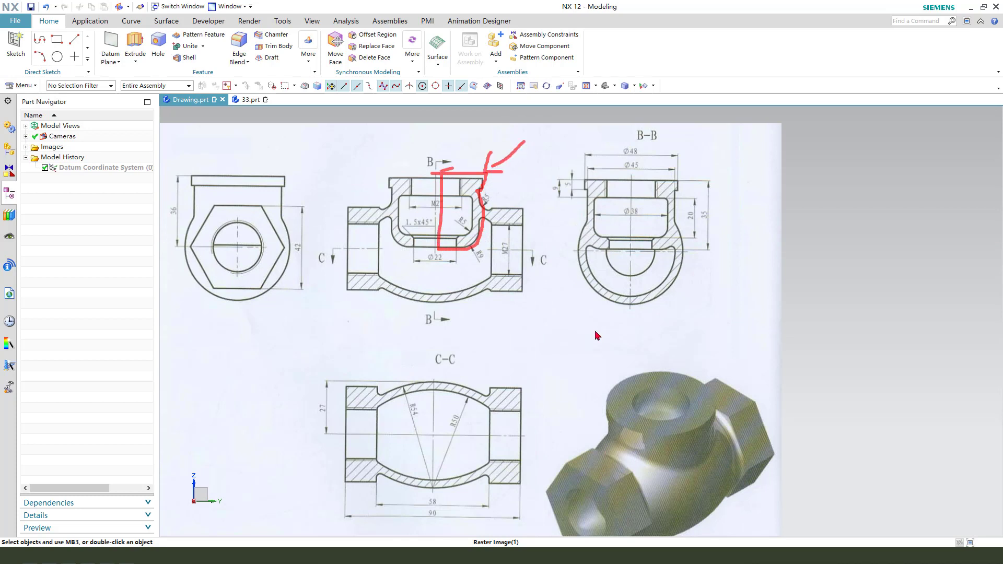
{"action": "left_click", "coordinate": [251, 100]}
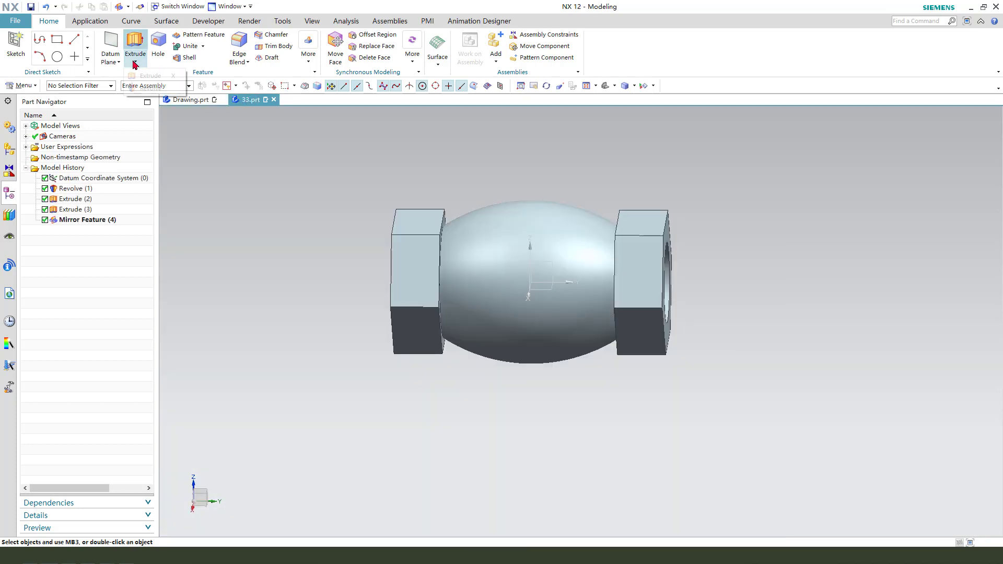
{"action": "left_click", "coordinate": [150, 88]}
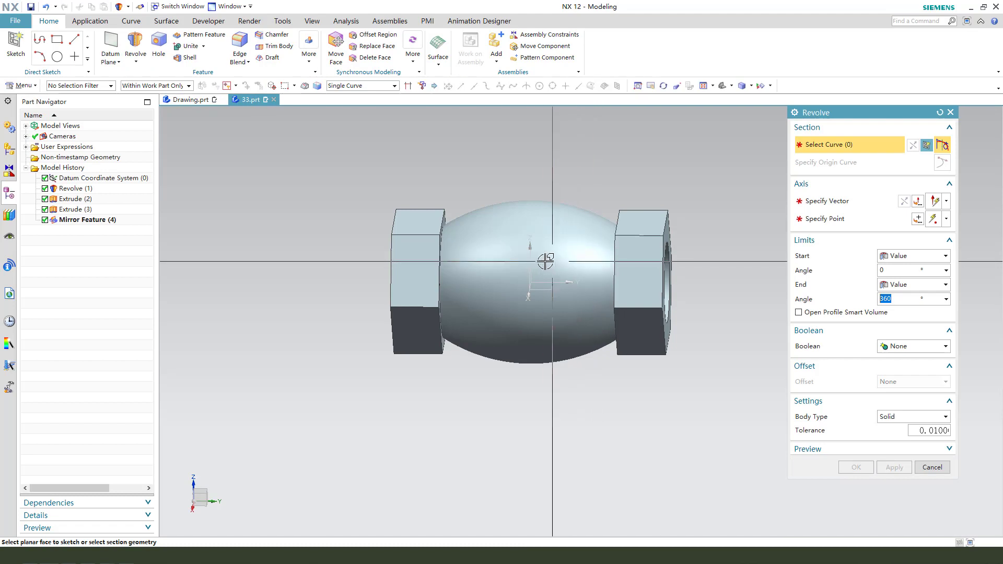
{"action": "left_click", "coordinate": [590, 256]}
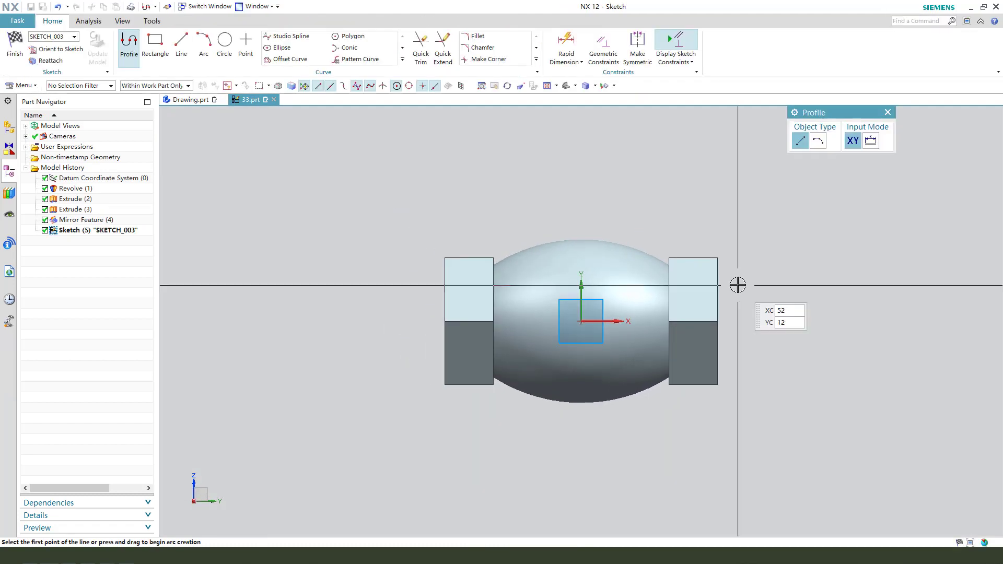
Step: Sketch an open stepped neck profile: about 22 mm across, 6 mm down, 3.5 mm inward, 40 mm down, and a 19.8 mm slanted line to the origin
{"action": "scroll", "coordinate": [541, 209], "scroll_direction": "up", "scroll_amount": 2}
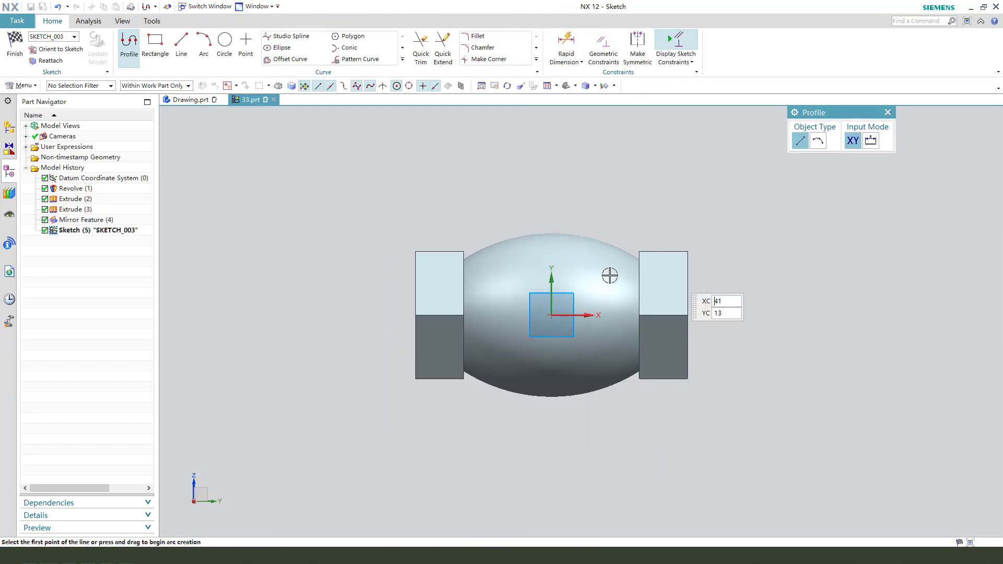
{"action": "scroll", "coordinate": [662, 299], "scroll_direction": "down", "scroll_amount": 1}
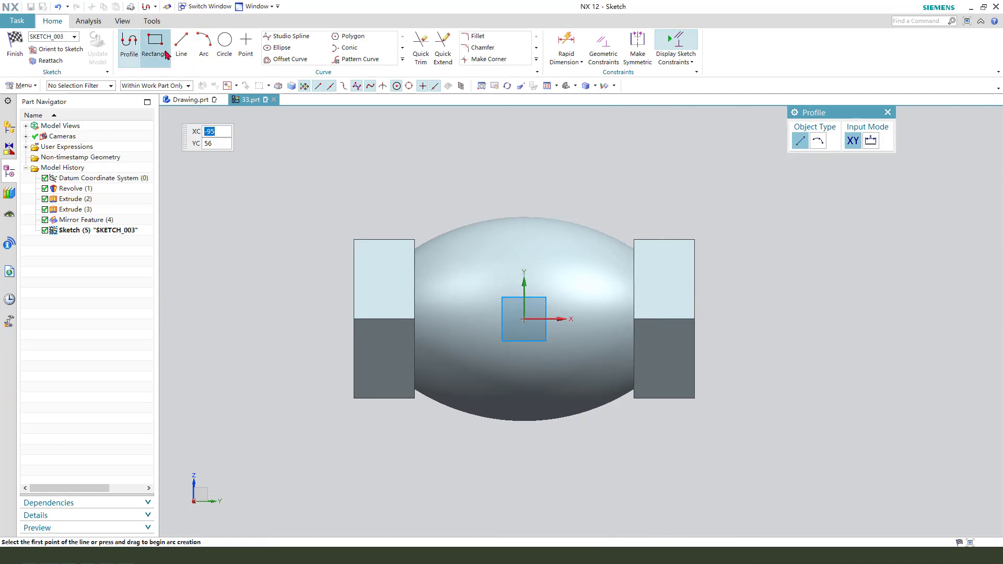
{"action": "left_click", "coordinate": [528, 133]}
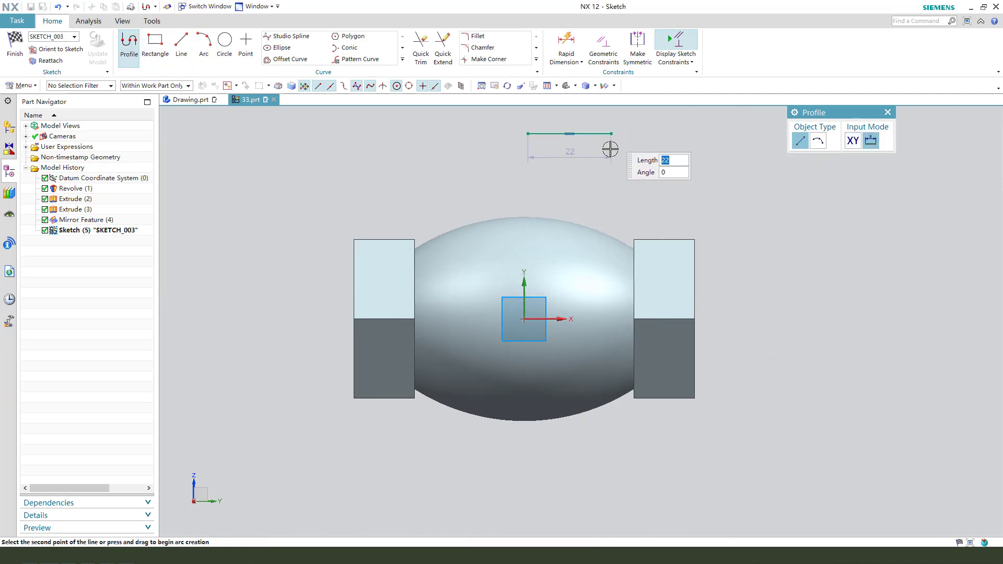
{"action": "left_click", "coordinate": [610, 149]}
{"action": "left_click", "coordinate": [611, 155]}
{"action": "scroll", "coordinate": [600, 157], "scroll_direction": "down", "scroll_amount": 1}
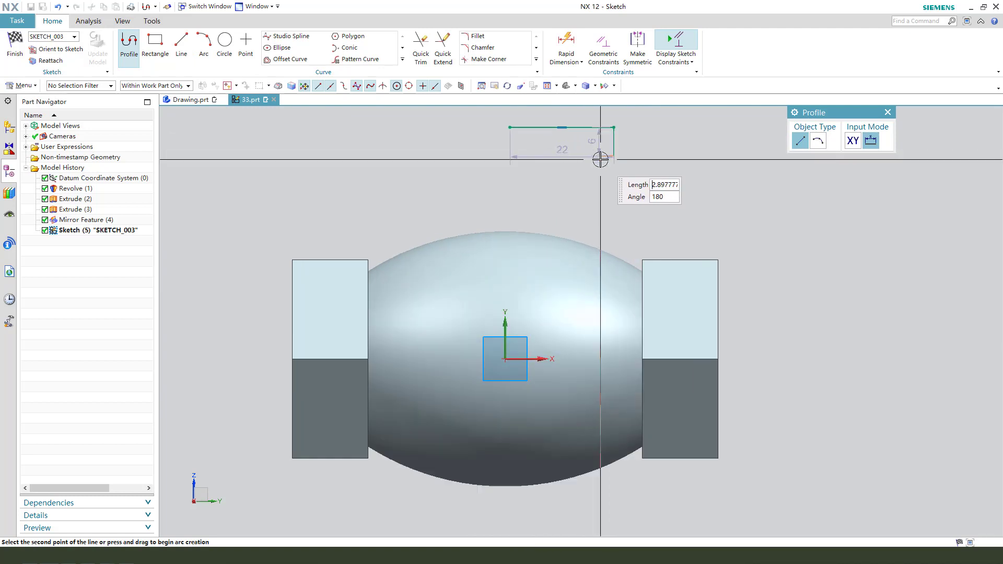
{"action": "scroll", "coordinate": [601, 160], "scroll_direction": "down", "scroll_amount": 2}
{"action": "scroll", "coordinate": [595, 156], "scroll_direction": "up", "scroll_amount": 3}
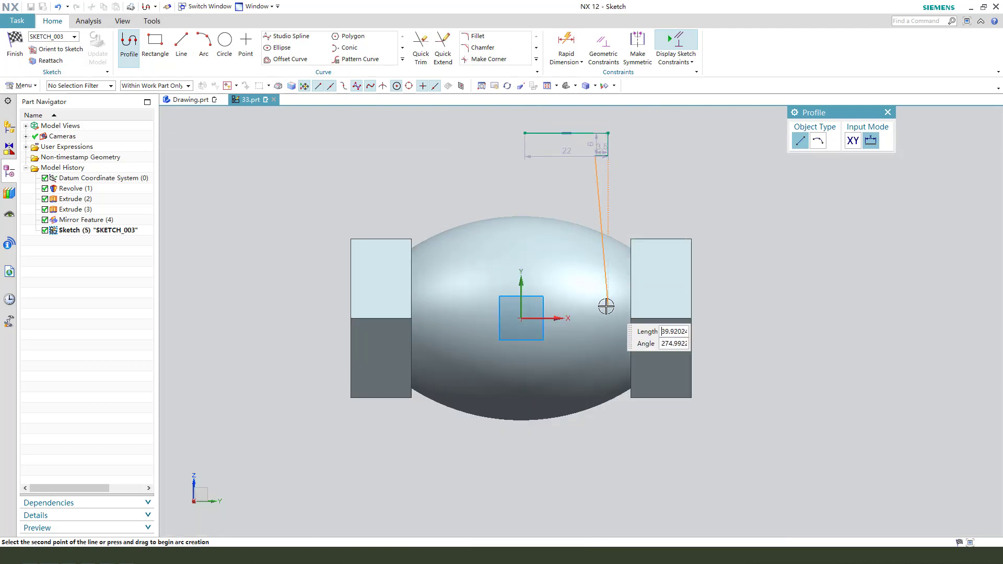
{"action": "scroll", "coordinate": [606, 307], "scroll_direction": "down", "scroll_amount": 2}
{"action": "scroll", "coordinate": [586, 314], "scroll_direction": "up", "scroll_amount": 3}
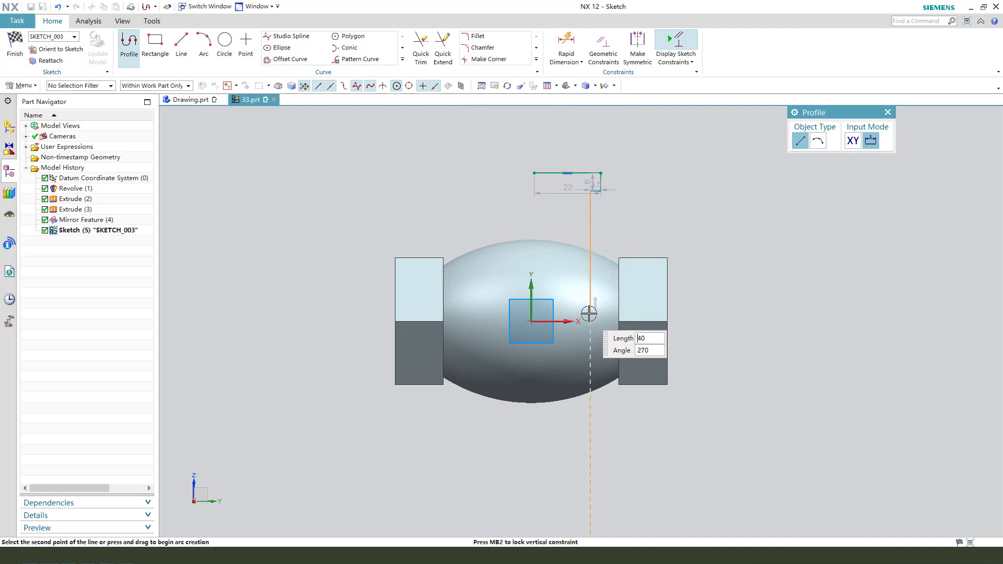
{"action": "left_click", "coordinate": [586, 314]}
{"action": "scroll", "coordinate": [548, 315], "scroll_direction": "down", "scroll_amount": 2}
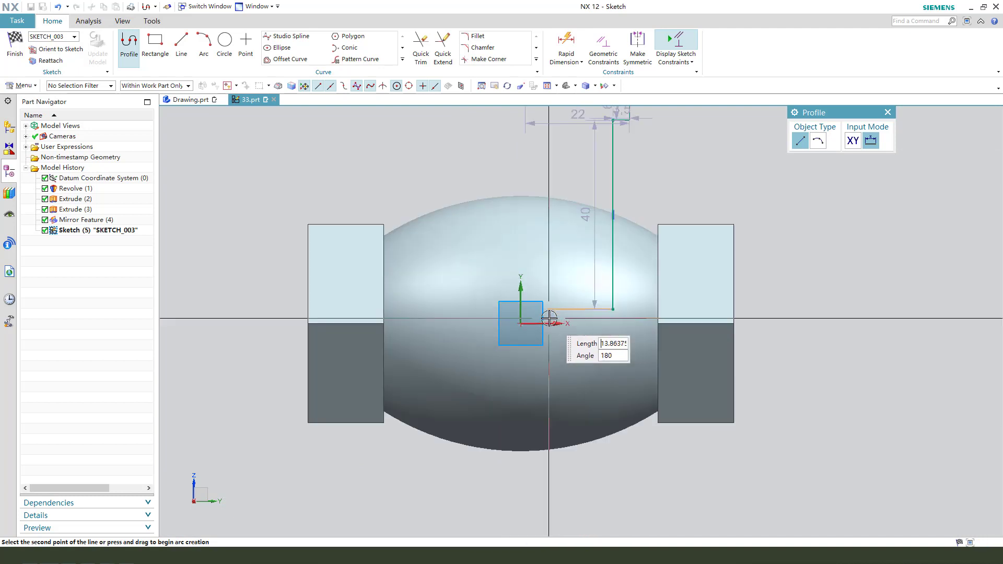
{"action": "left_click", "coordinate": [521, 323]}
{"action": "scroll", "coordinate": [560, 329], "scroll_direction": "up", "scroll_amount": 2}
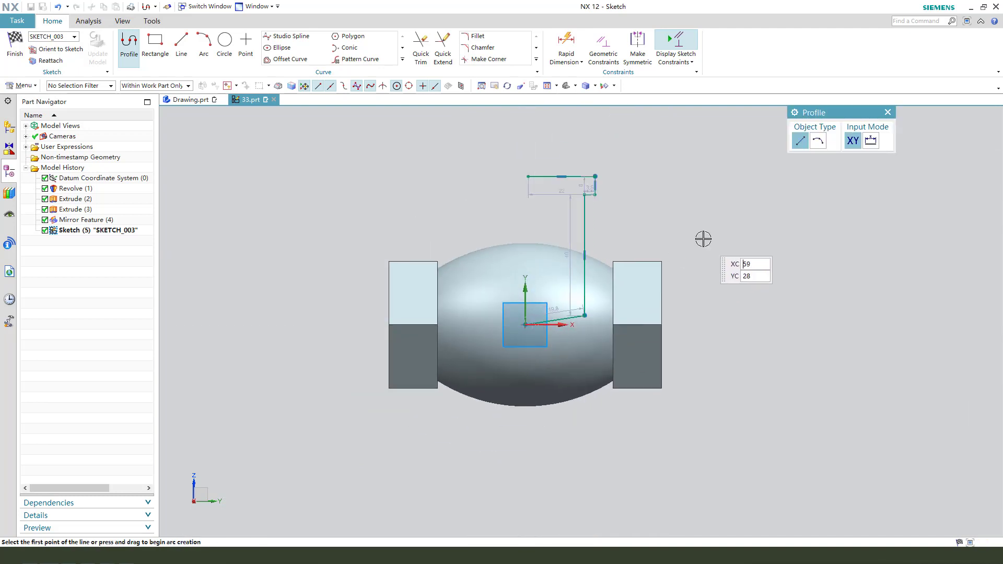
{"action": "key", "text": "Escape"}
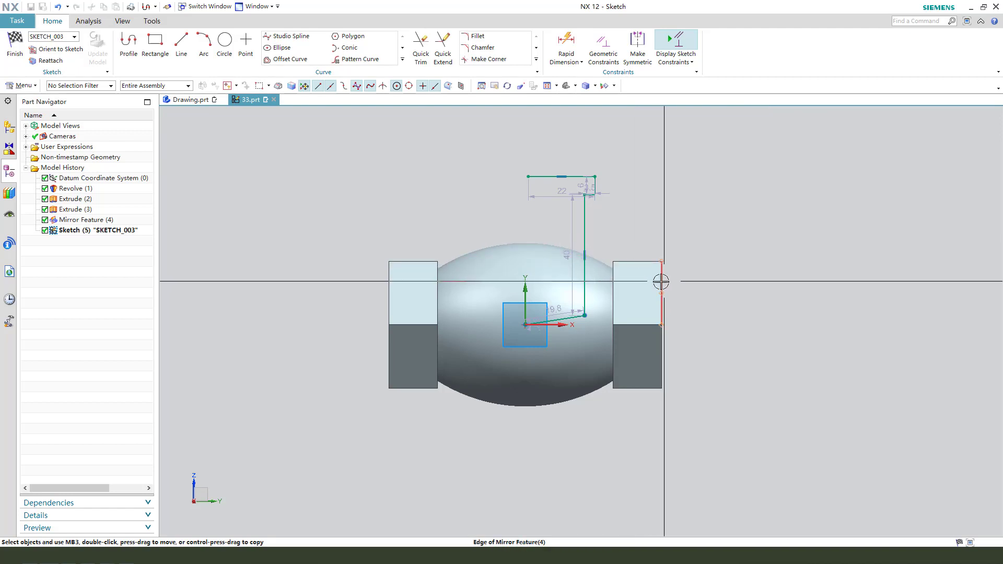
Step: Constrain the inner endpoint of the neck profile's top line to the sketch vertical axis
{"action": "scroll", "coordinate": [559, 335], "scroll_direction": "down", "scroll_amount": 1}
{"action": "scroll", "coordinate": [613, 128], "scroll_direction": "down", "scroll_amount": 1}
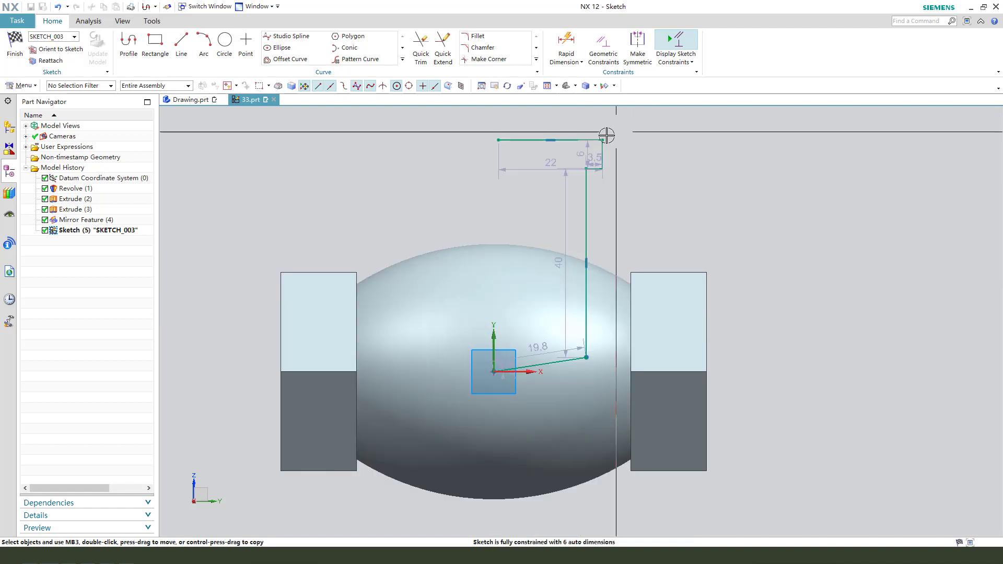
{"action": "left_click", "coordinate": [499, 140]}
{"action": "left_click", "coordinate": [492, 330]}
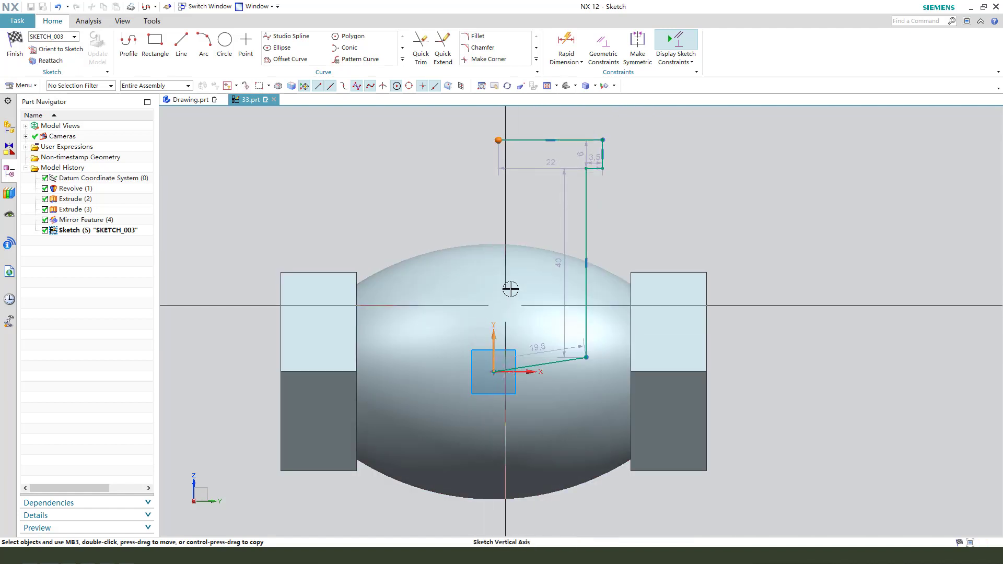
{"action": "scroll", "coordinate": [544, 224], "scroll_direction": "up", "scroll_amount": 2}
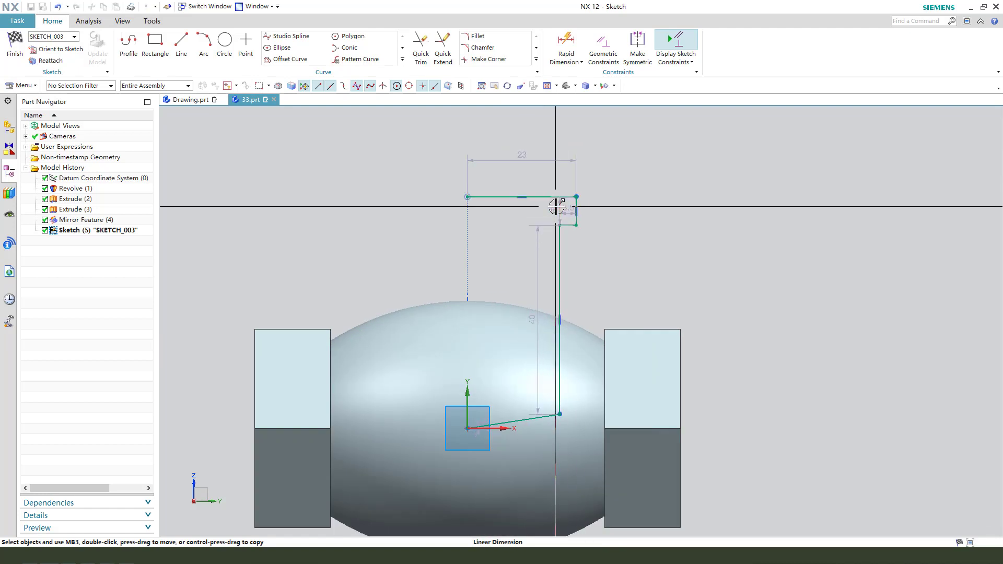
Step: Set the flange edge height to 5 mm and the length of the profile's top line to 24 mm
{"action": "left_click_drag", "start_coordinate": [553, 208], "coordinate": [615, 209]}
{"action": "left_click", "coordinate": [615, 209]}
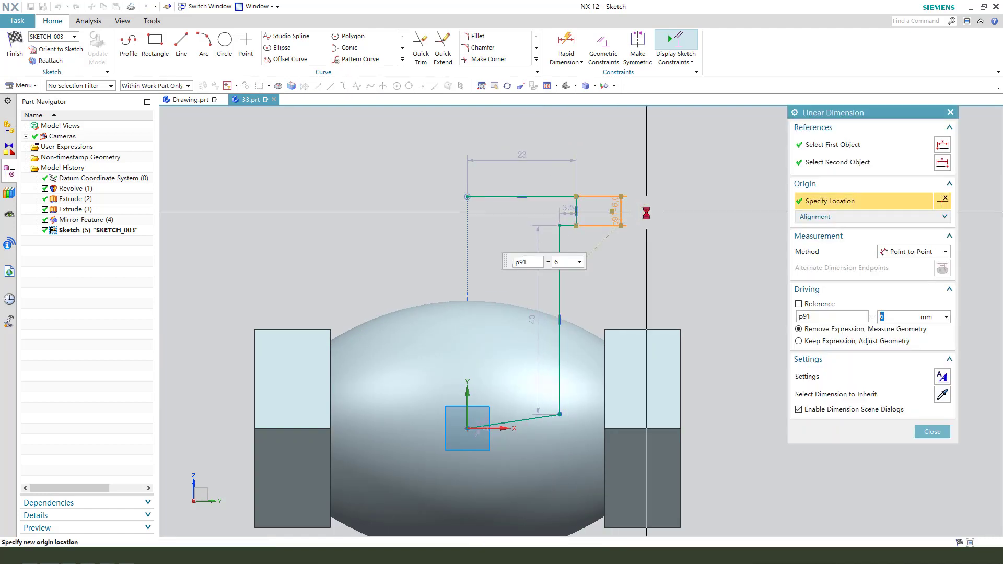
{"action": "key", "text": "Return"}
{"action": "middle_click", "coordinate": [599, 197]}
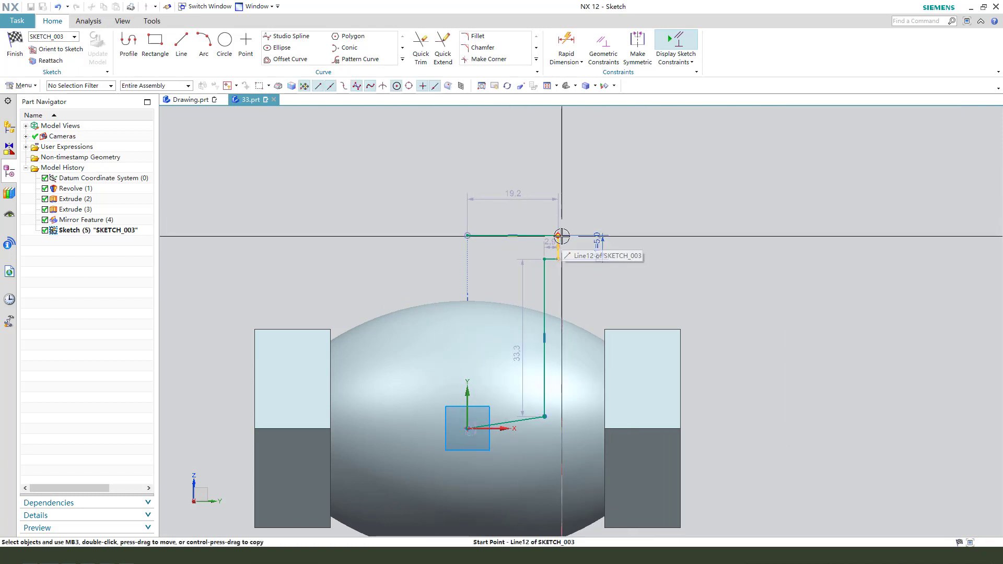
{"action": "double_click", "coordinate": [513, 193]}
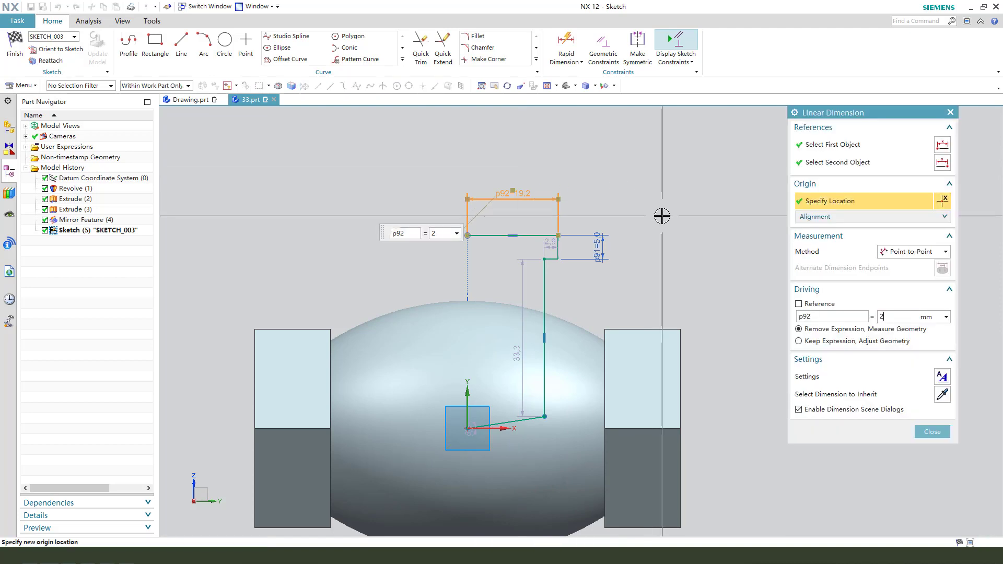
{"action": "key", "text": "Return"}
{"action": "middle_click", "coordinate": [651, 222]}
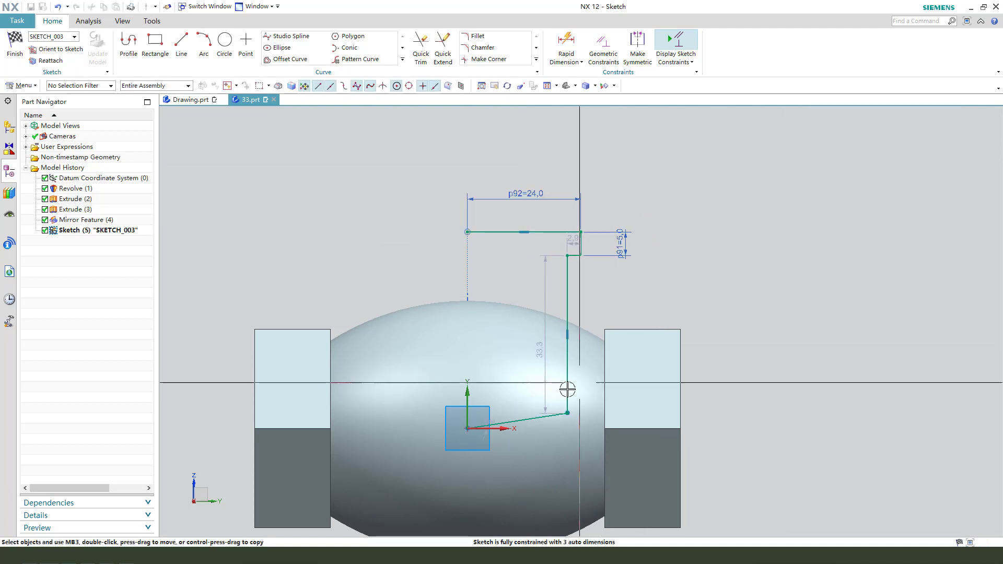
Step: Make the slanted bottom line horizontal and move the neck's vertical dimension clear of the profile
{"action": "left_click", "coordinate": [550, 420]}
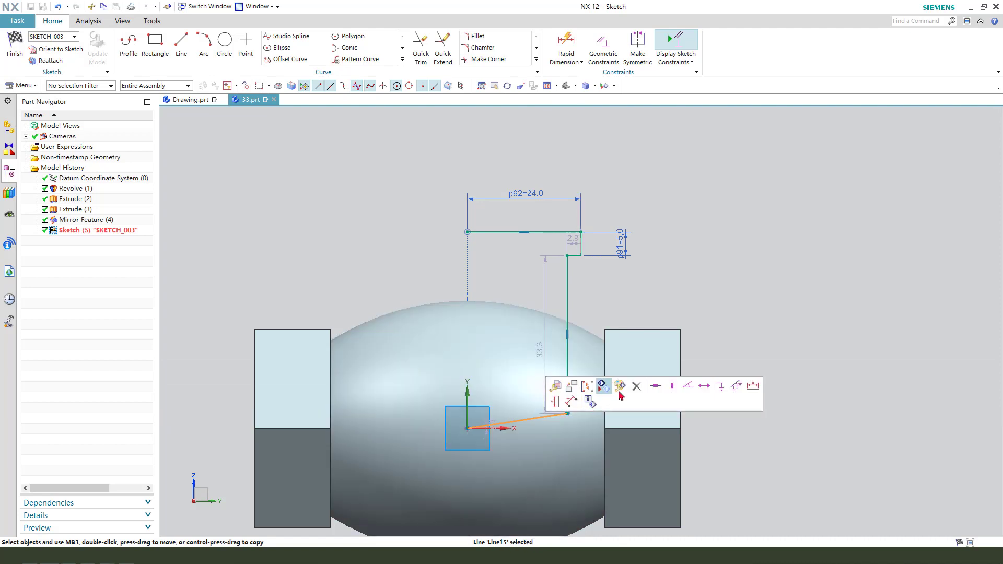
{"action": "left_click", "coordinate": [655, 386]}
{"action": "scroll", "coordinate": [612, 287], "scroll_direction": "down", "scroll_amount": 3}
{"action": "scroll", "coordinate": [544, 291], "scroll_direction": "up", "scroll_amount": 5}
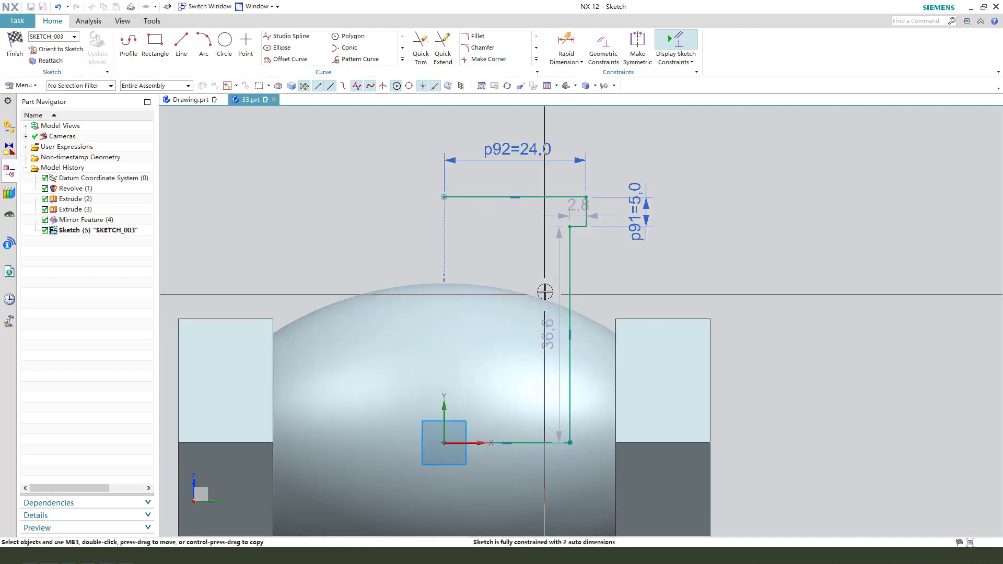
{"action": "left_click_drag", "start_coordinate": [555, 279], "coordinate": [695, 281]}
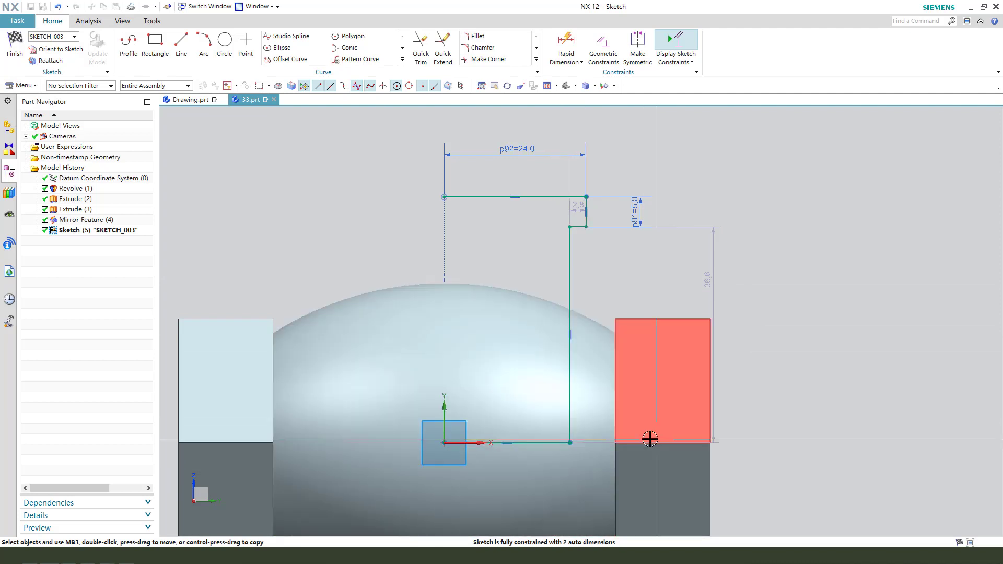
Step: Delete the profile's bottom line and shorten the vertical neck line from its lower end to about 30 mm
{"action": "left_click", "coordinate": [553, 445]}
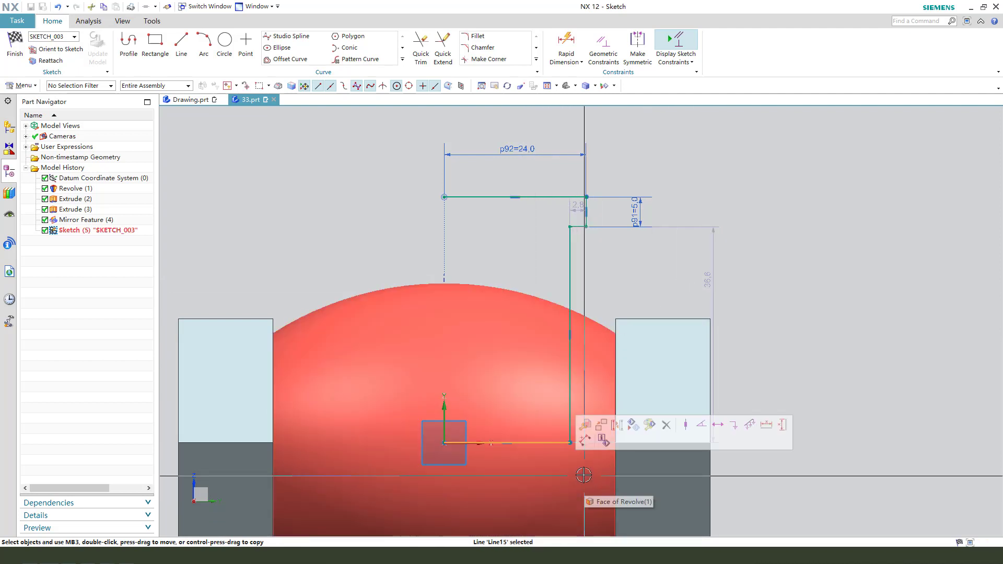
{"action": "key", "text": "Delete"}
{"action": "left_click_drag", "start_coordinate": [567, 441], "coordinate": [567, 405]}
Step: Draw a horizontal line about 24 mm long inward from the neck line's lower end and constrain its free end to the vertical axis
{"action": "left_click", "coordinate": [182, 44]}
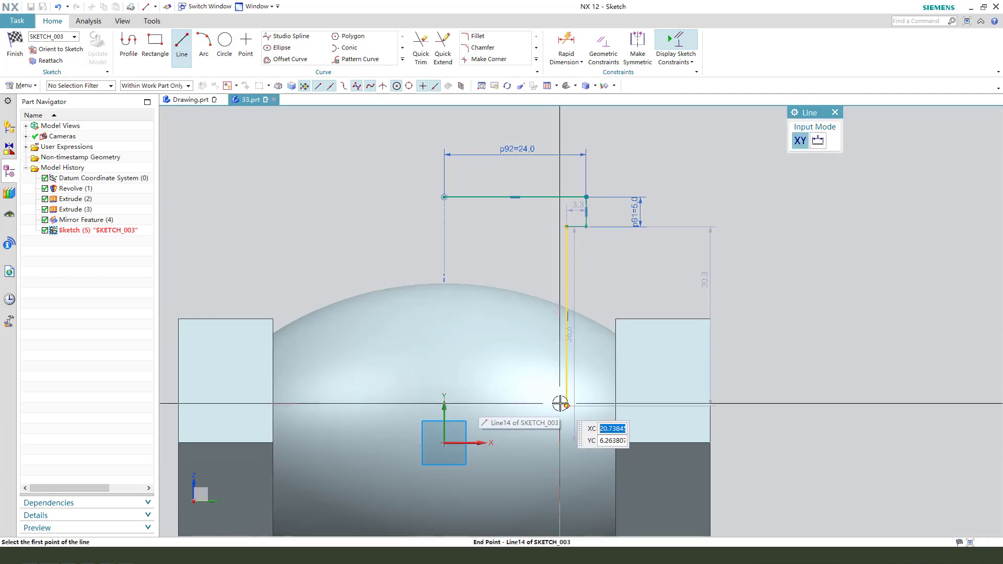
{"action": "left_click", "coordinate": [560, 403]}
{"action": "key", "text": "Return"}
{"action": "key", "text": "Escape"}
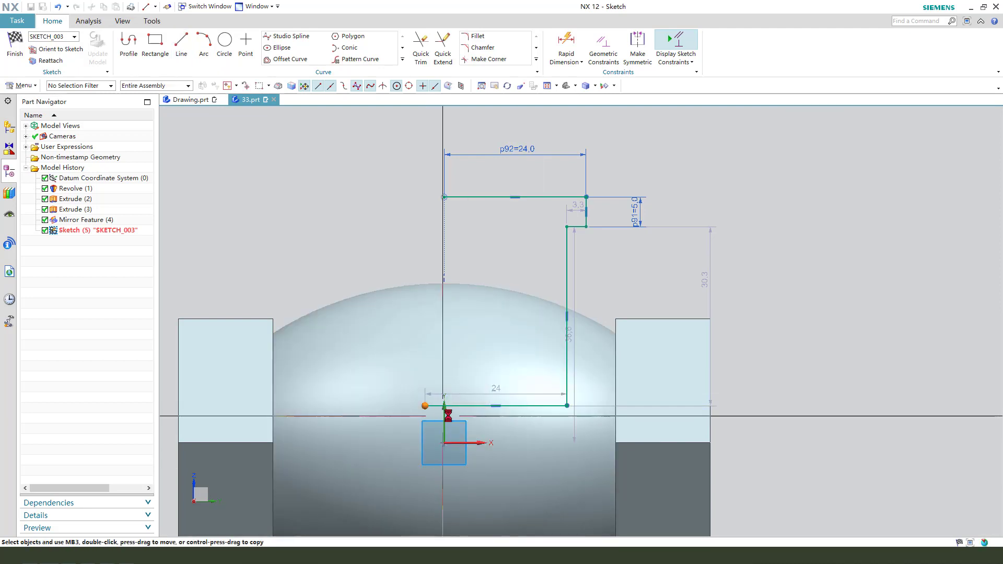
{"action": "left_click", "coordinate": [445, 412]}
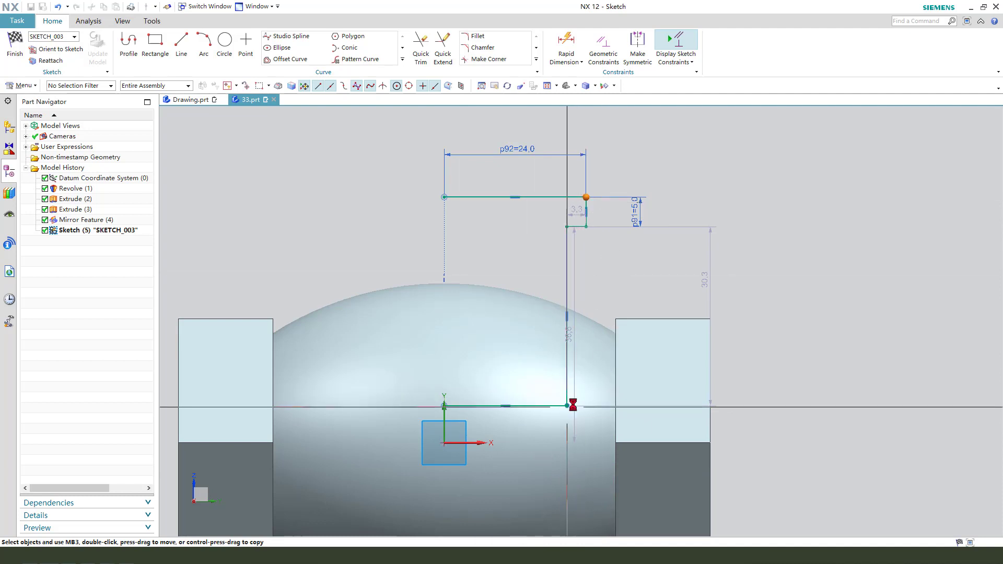
Step: Dimension the vertical distance from the flange's upper outer corner to the neck line's lower end as 35 mm
{"action": "left_click", "coordinate": [567, 405]}
{"action": "left_click", "coordinate": [689, 380]}
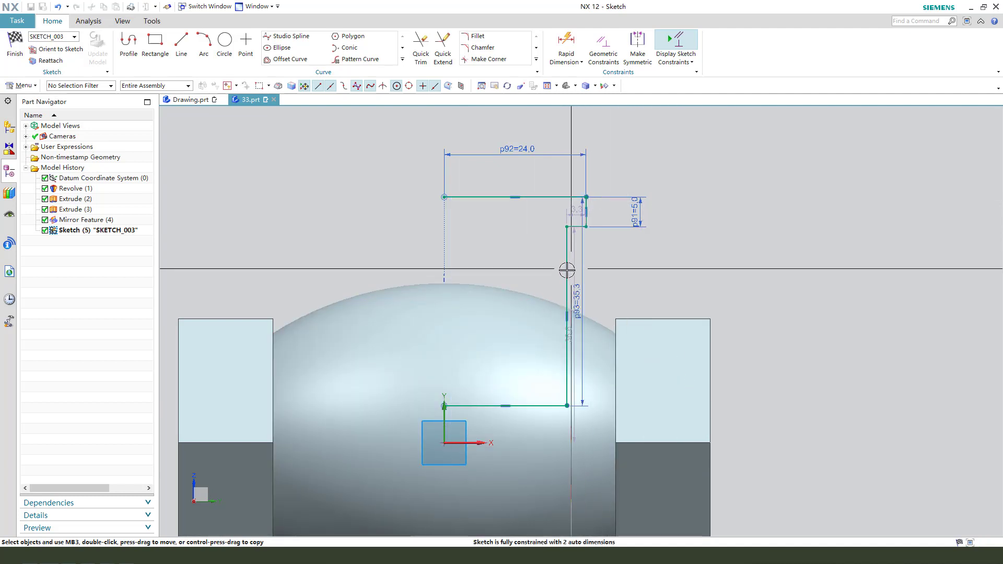
{"action": "left_click", "coordinate": [730, 288]}
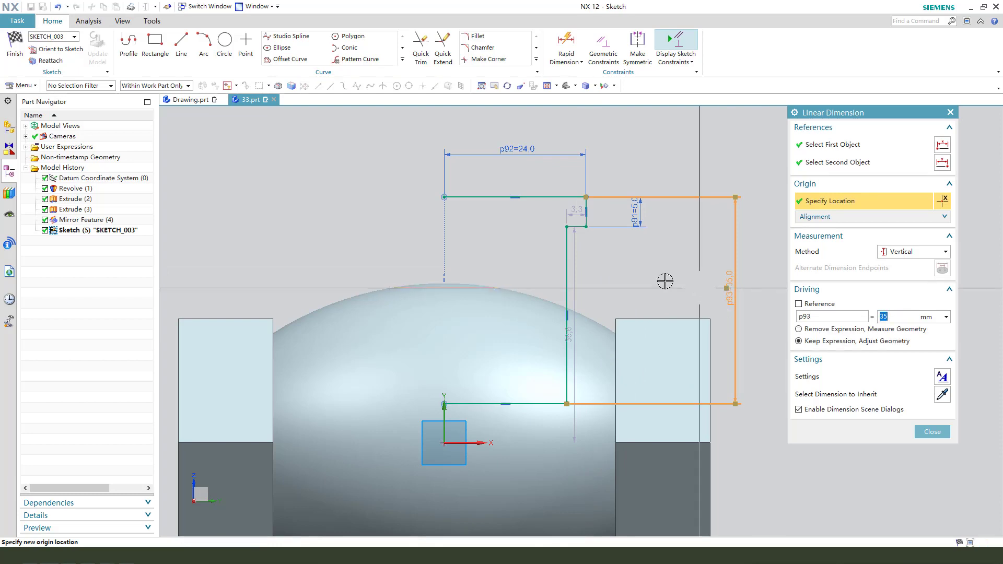
{"action": "middle_click", "coordinate": [648, 274]}
{"action": "scroll", "coordinate": [519, 181], "scroll_direction": "down", "scroll_amount": 1}
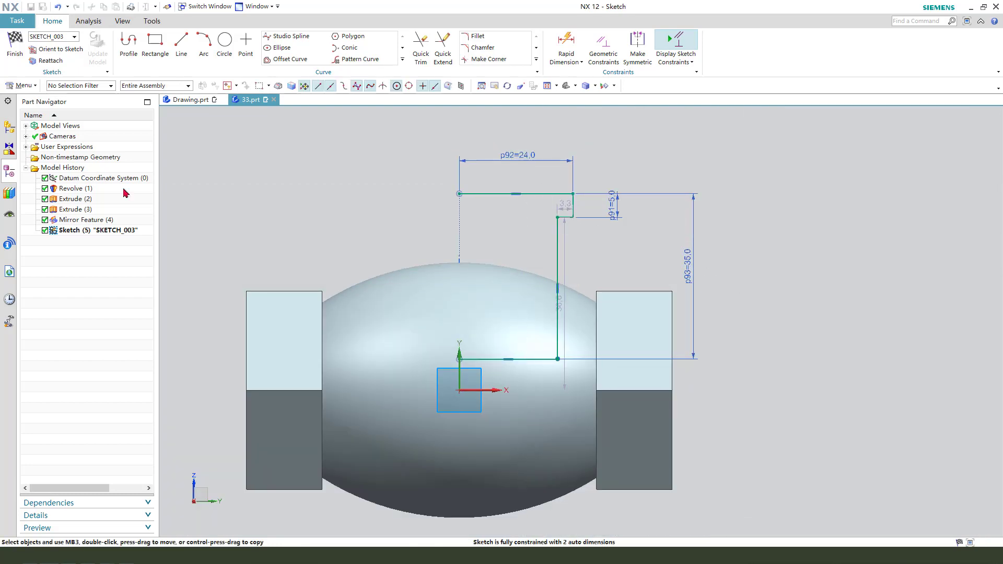
Step: Check the neck height in Drawing.prt and dimension the flange's upper corner in 33.prt as 36 mm above the sketch horizontal axis
{"action": "left_click", "coordinate": [201, 100]}
{"action": "scroll", "coordinate": [587, 266], "scroll_direction": "down", "scroll_amount": 2}
{"action": "scroll", "coordinate": [350, 241], "scroll_direction": "up", "scroll_amount": 4}
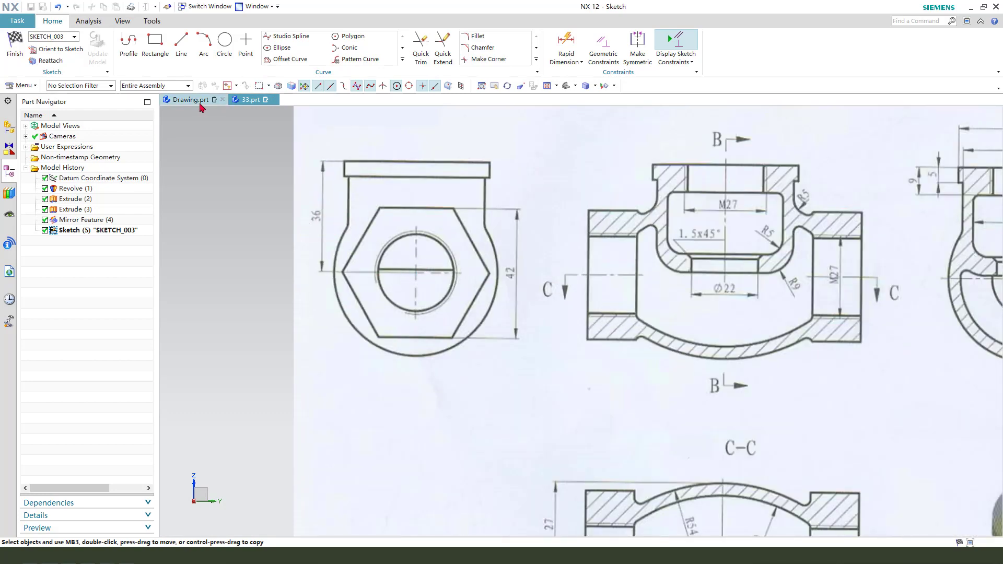
{"action": "left_click", "coordinate": [269, 101]}
{"action": "scroll", "coordinate": [494, 204], "scroll_direction": "down", "scroll_amount": 2}
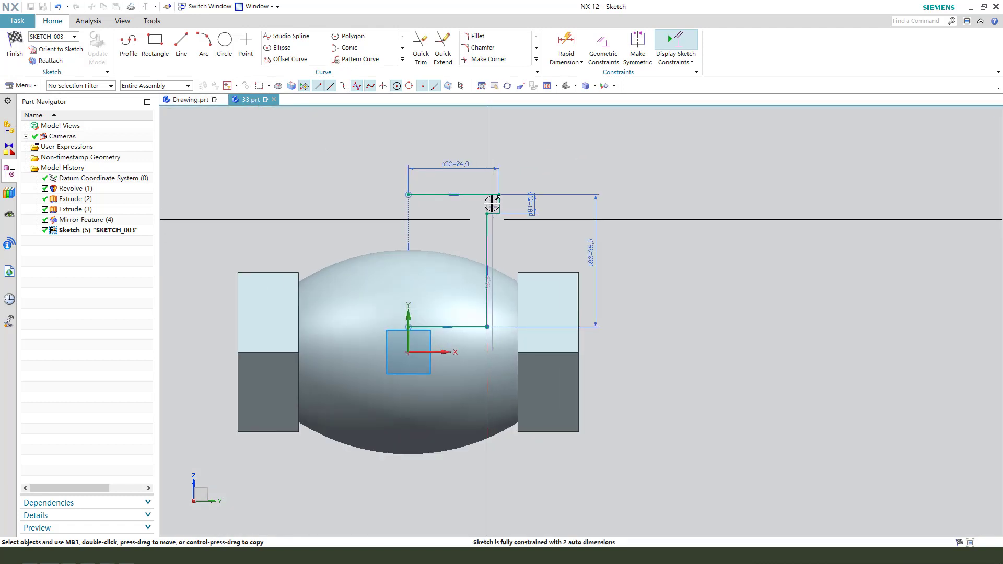
{"action": "left_click", "coordinate": [496, 194]}
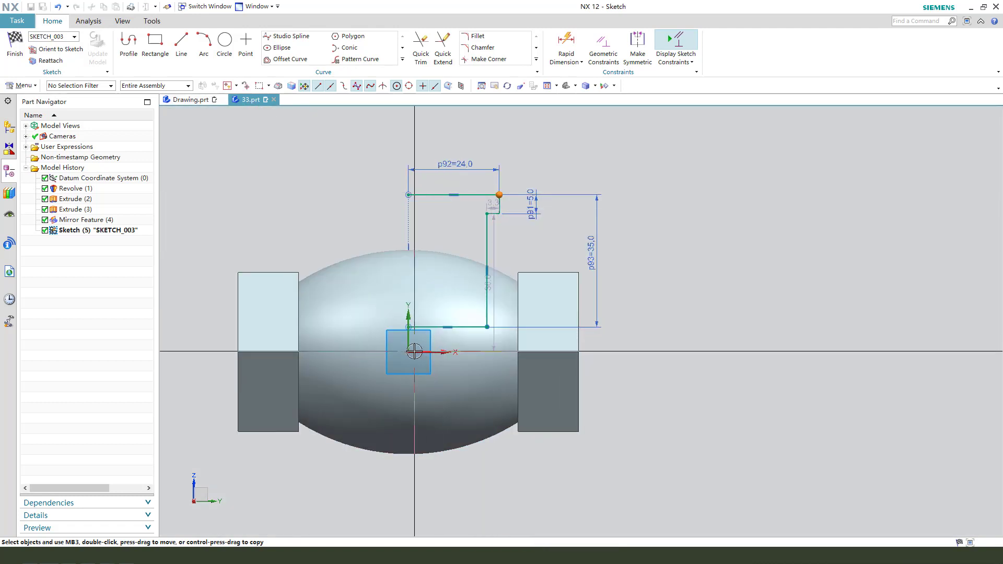
{"action": "left_click", "coordinate": [448, 351]}
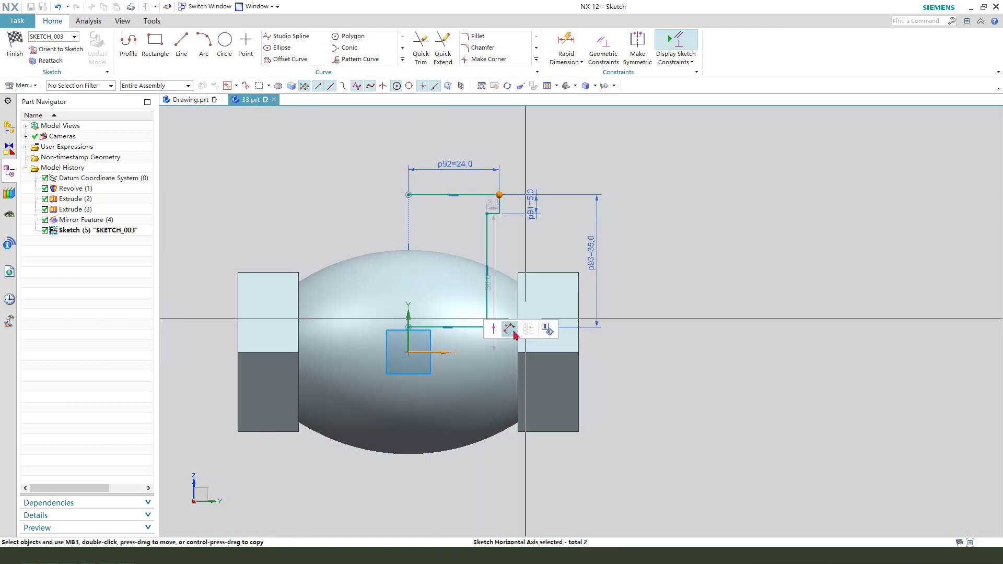
{"action": "left_click", "coordinate": [514, 334]}
{"action": "double_click", "coordinate": [471, 274]}
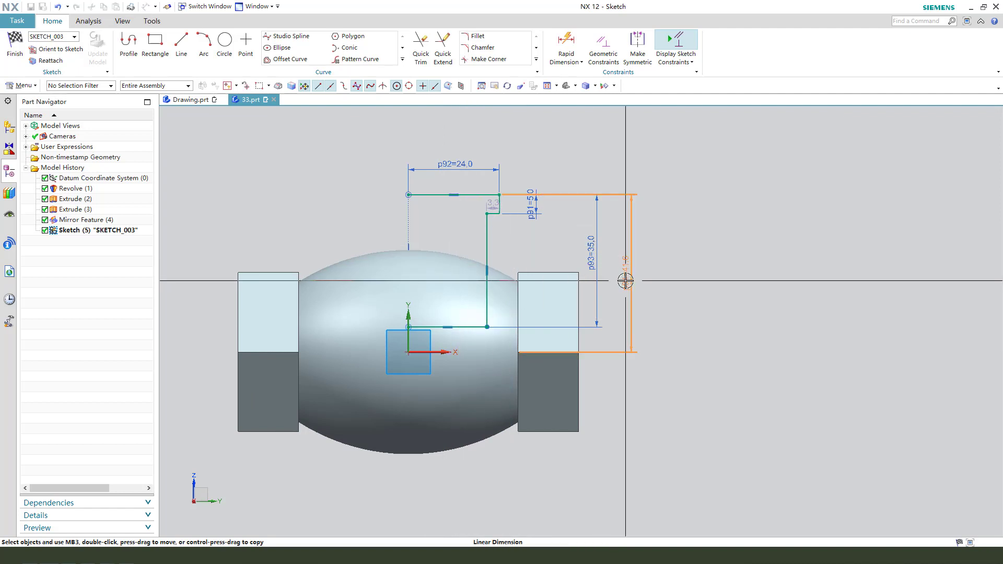
{"action": "key", "text": "Return"}
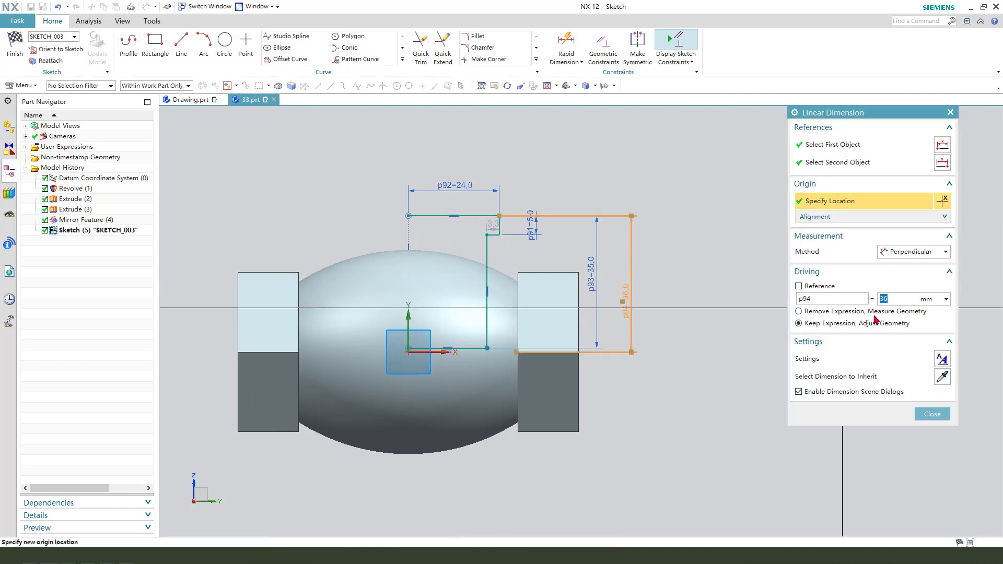
{"action": "middle_click", "coordinate": [513, 245]}
Step: Dimension the neck line's distance from the sketch vertical axis as 45/2 mm
{"action": "scroll", "coordinate": [505, 266], "scroll_direction": "down", "scroll_amount": 1}
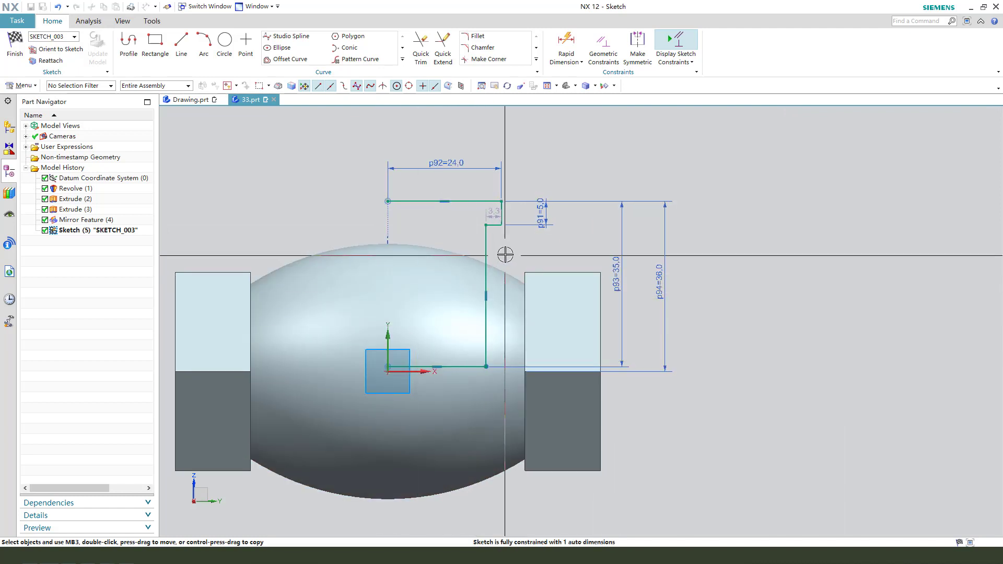
{"action": "left_click", "coordinate": [388, 340]}
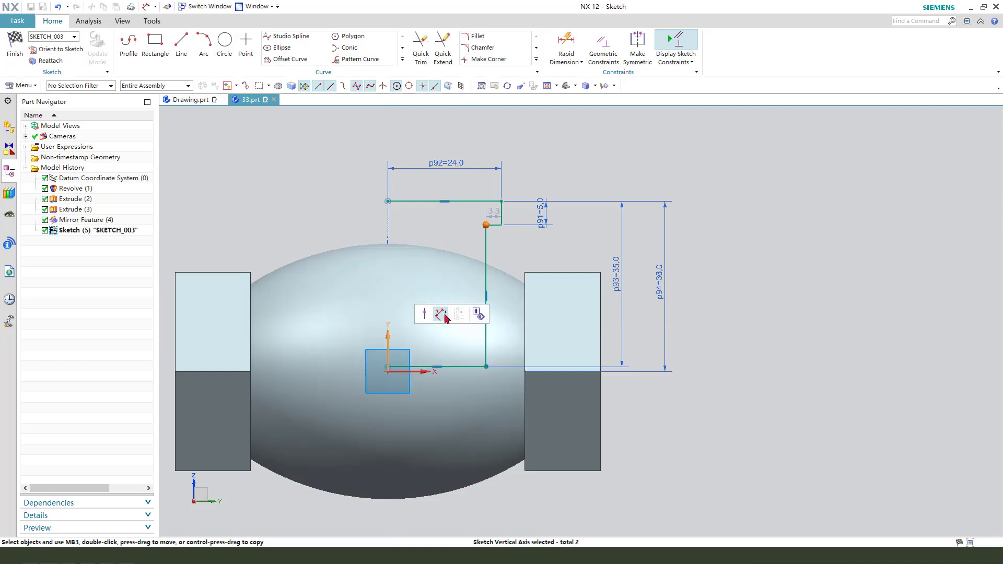
{"action": "left_click", "coordinate": [442, 314]}
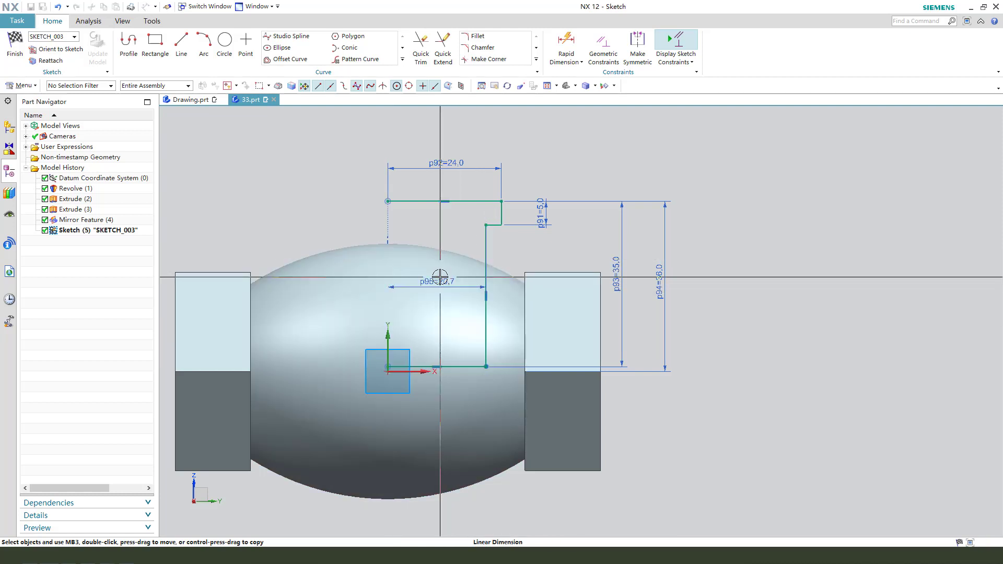
{"action": "left_click", "coordinate": [439, 277]}
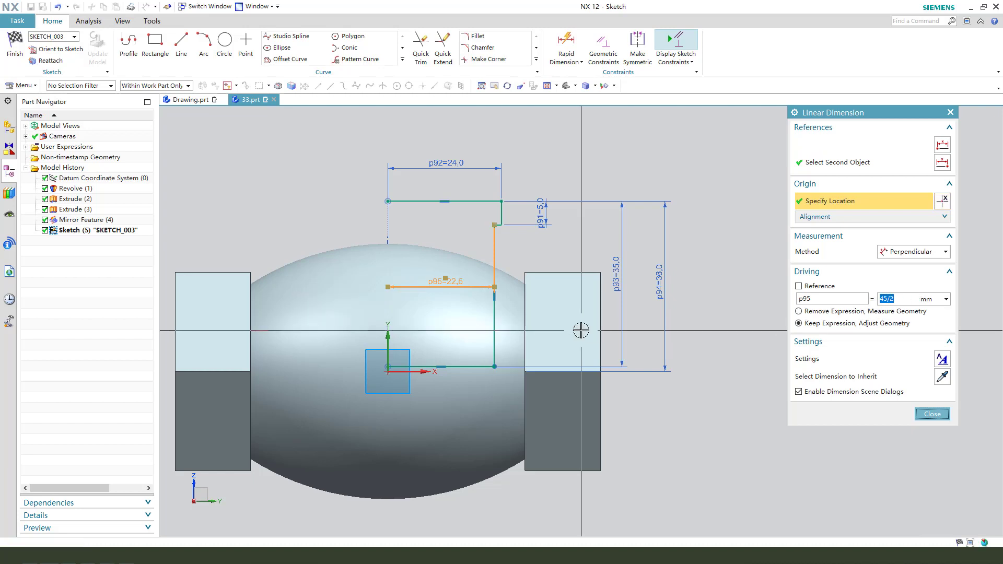
{"action": "key", "text": "Escape"}
Step: Finish the sketch and revolve the profile 360° about the datum Z axis, uniting it with the valve body
{"action": "left_click", "coordinate": [14, 47]}
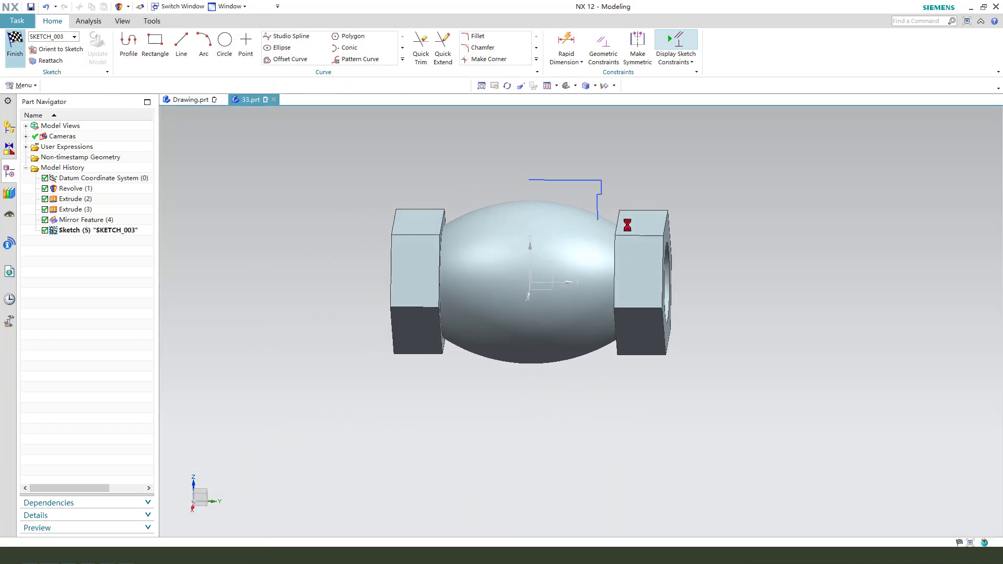
{"action": "left_click", "coordinate": [531, 244]}
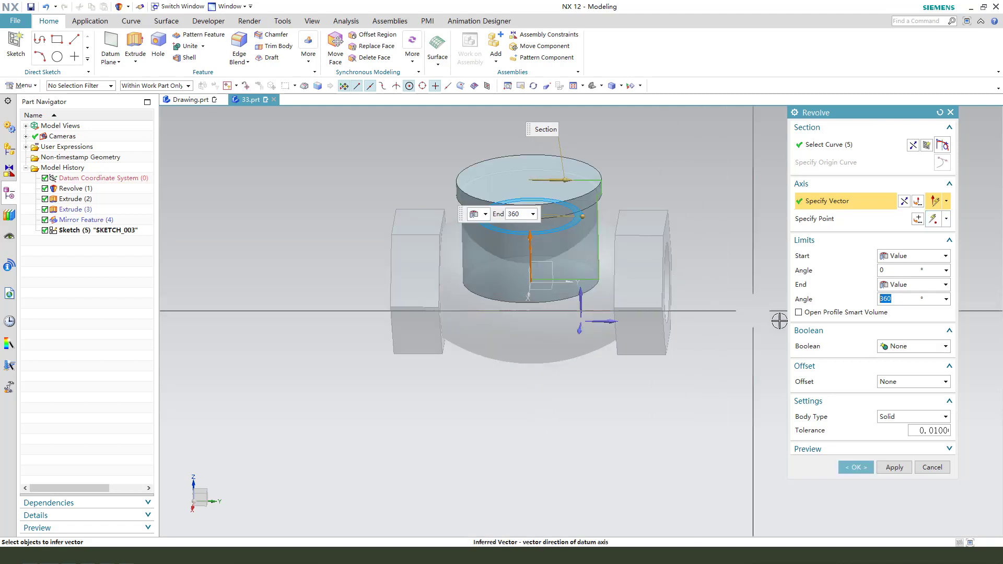
{"action": "left_click", "coordinate": [901, 350]}
{"action": "left_click", "coordinate": [896, 374]}
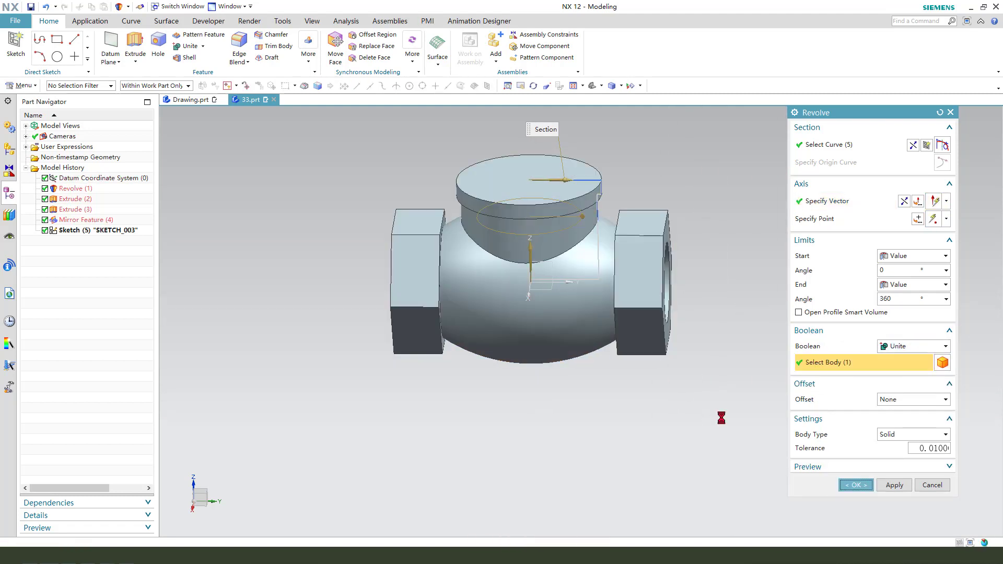
{"action": "middle_click", "coordinate": [721, 416]}
Step: Blend the lower circular edge of the neck inside the body with a 9 mm radius
{"action": "middle_click_drag", "start_coordinate": [722, 416], "coordinate": [678, 376]}
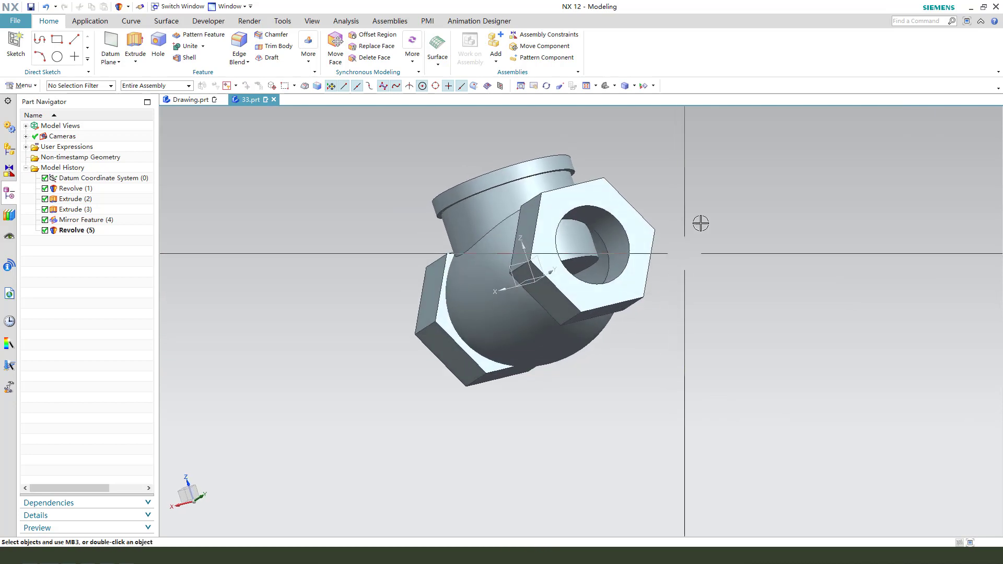
{"action": "scroll", "coordinate": [653, 235], "scroll_direction": "up", "scroll_amount": 2}
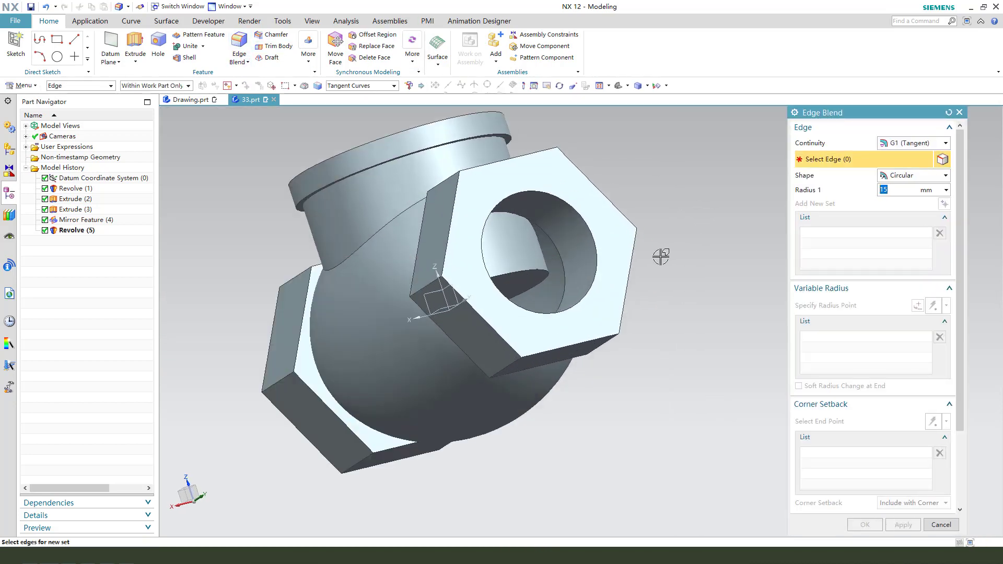
{"action": "scroll", "coordinate": [659, 253], "scroll_direction": "up", "scroll_amount": 2}
{"action": "left_click", "coordinate": [523, 272]}
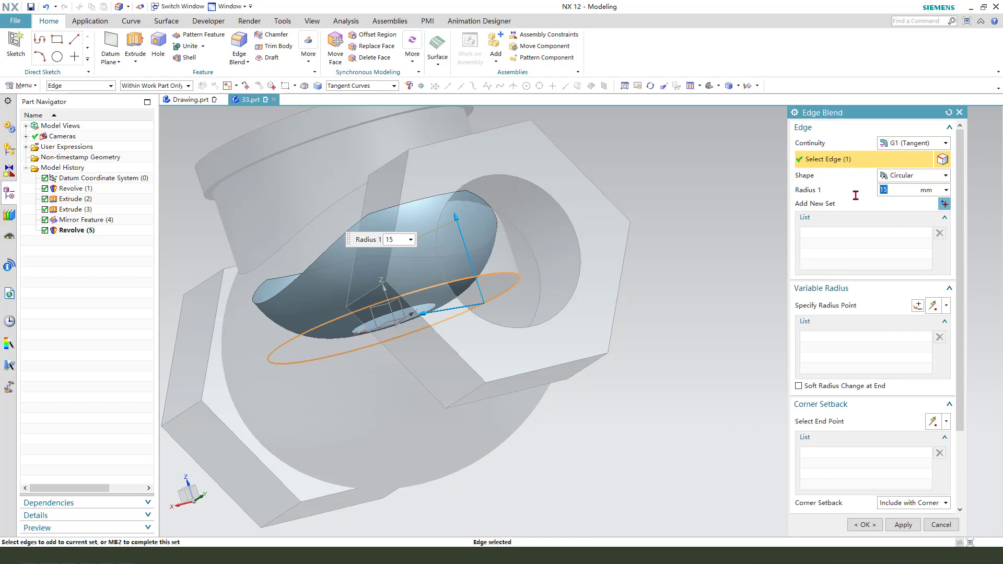
{"action": "key", "text": "Return"}
{"action": "middle_click", "coordinate": [649, 276]}
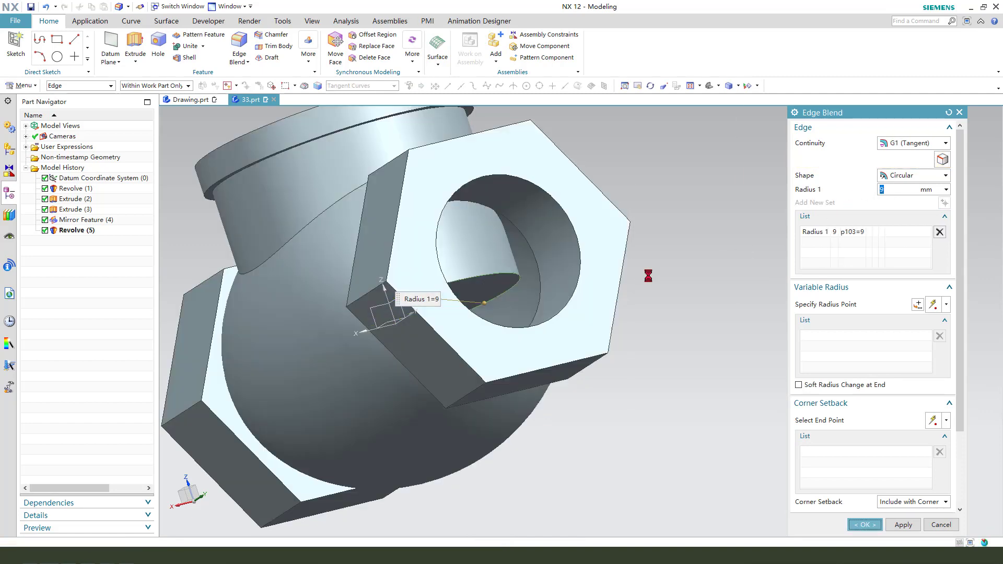
{"action": "middle_click", "coordinate": [650, 276]}
{"action": "middle_click_drag", "start_coordinate": [651, 282], "coordinate": [714, 332]}
{"action": "scroll", "coordinate": [366, 343], "scroll_direction": "down", "scroll_amount": 1}
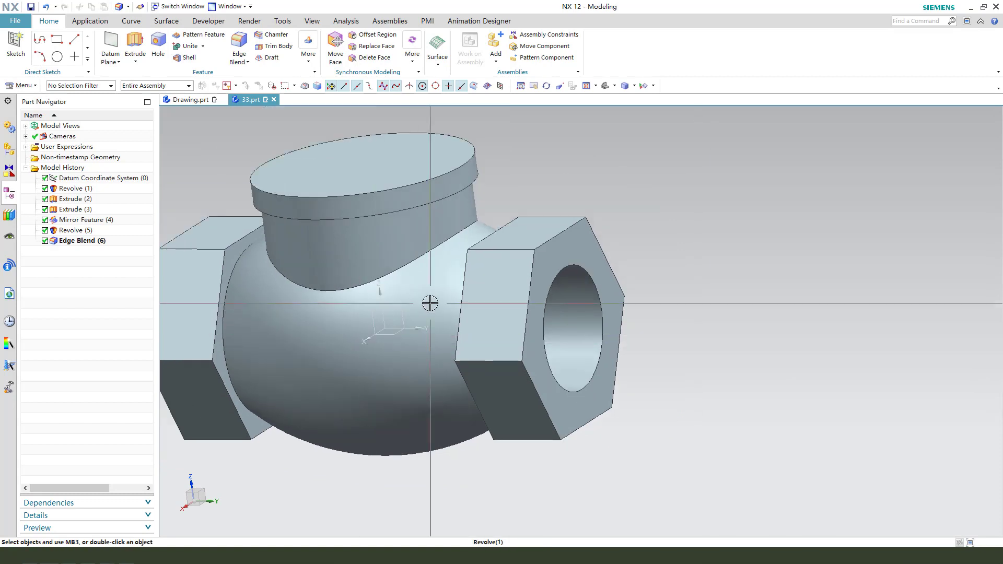
Step: Start an extrude sketch on the neck's top face with a centred circle about 27 mm in diameter, deleting the circle's unwanted constraint
{"action": "middle_click_drag", "start_coordinate": [430, 303], "coordinate": [392, 296]}
{"action": "scroll", "coordinate": [480, 293], "scroll_direction": "down", "scroll_amount": 2}
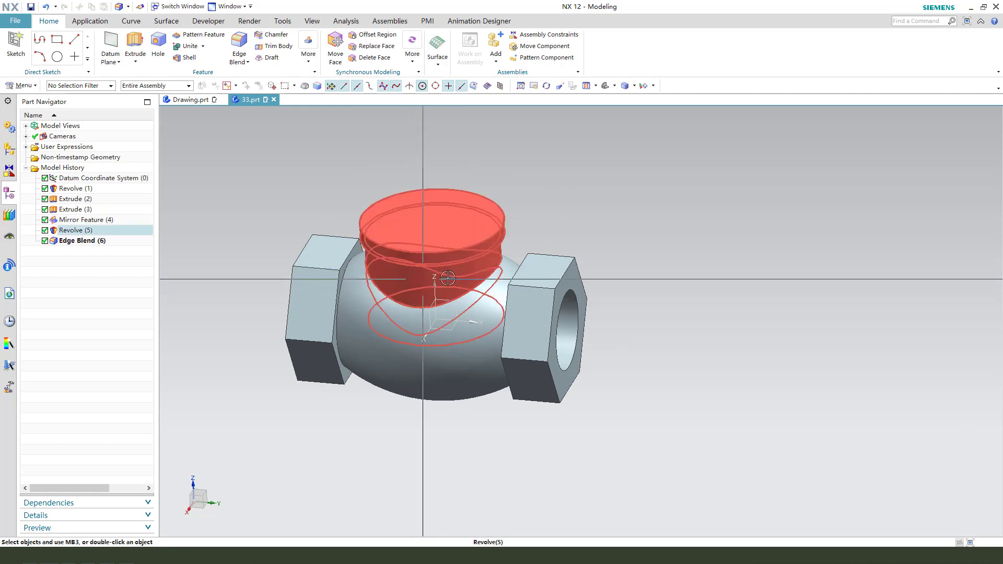
{"action": "left_click", "coordinate": [134, 46]}
{"action": "left_click", "coordinate": [450, 217]}
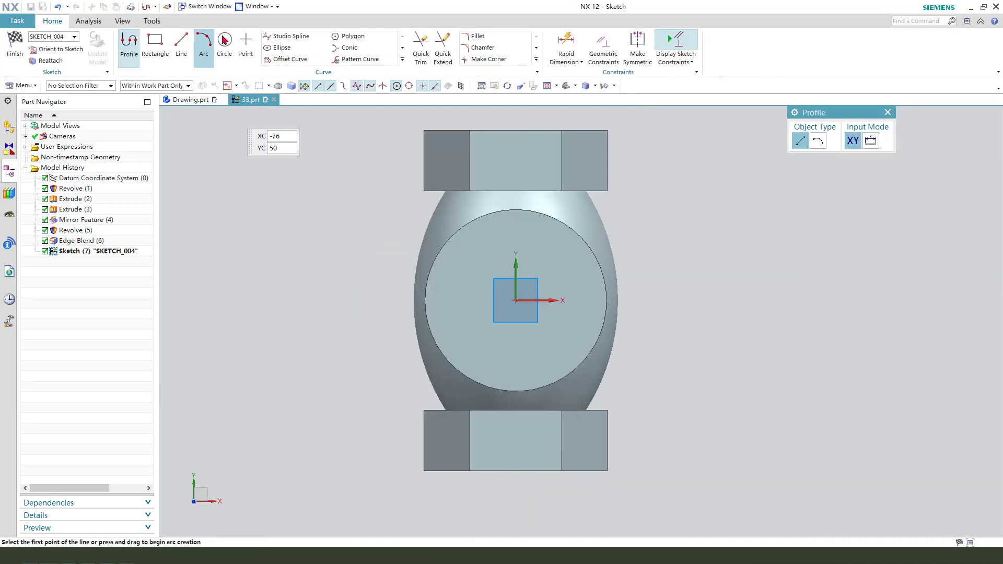
{"action": "left_click", "coordinate": [225, 41]}
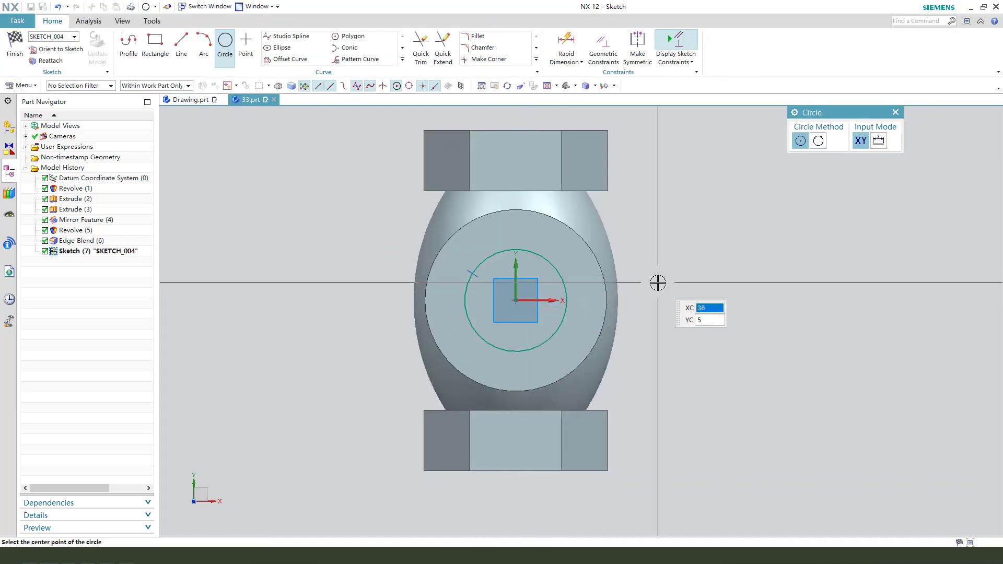
{"action": "key", "text": "Escape"}
{"action": "left_click", "coordinate": [457, 282]}
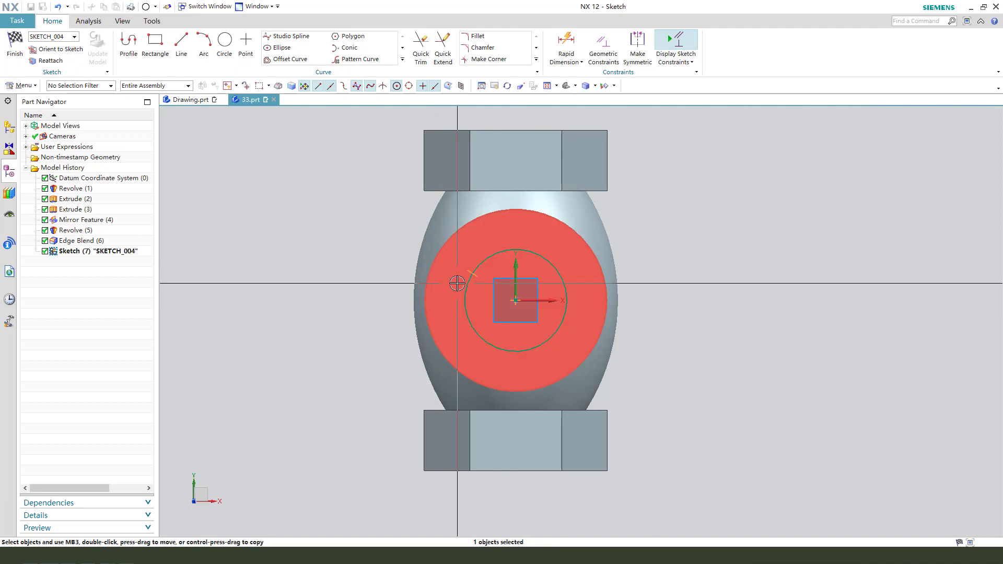
{"action": "key", "text": "Delete"}
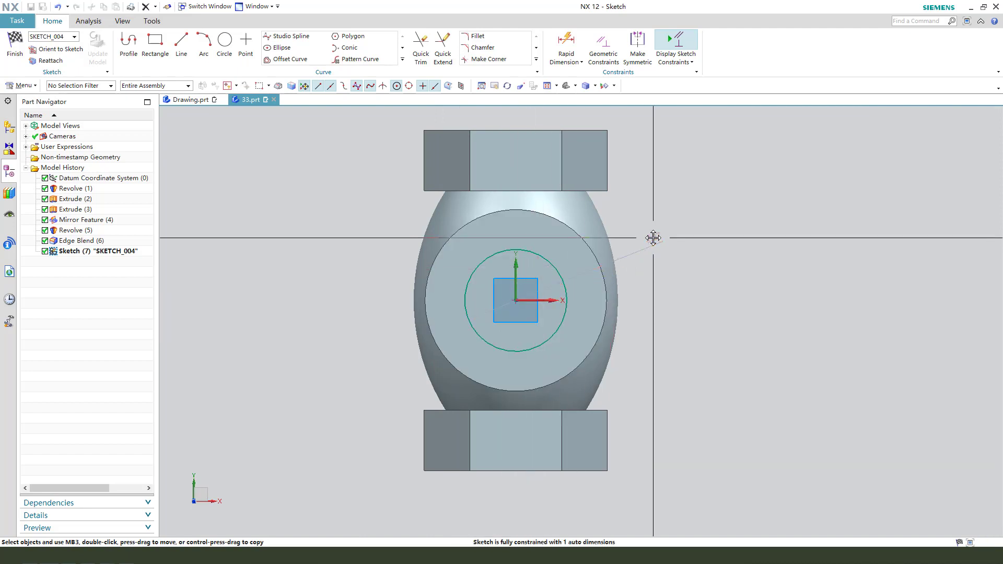
Step: Set the circle's diameter to 38 mm and finish the sketch
{"action": "double_click", "coordinate": [654, 237]}
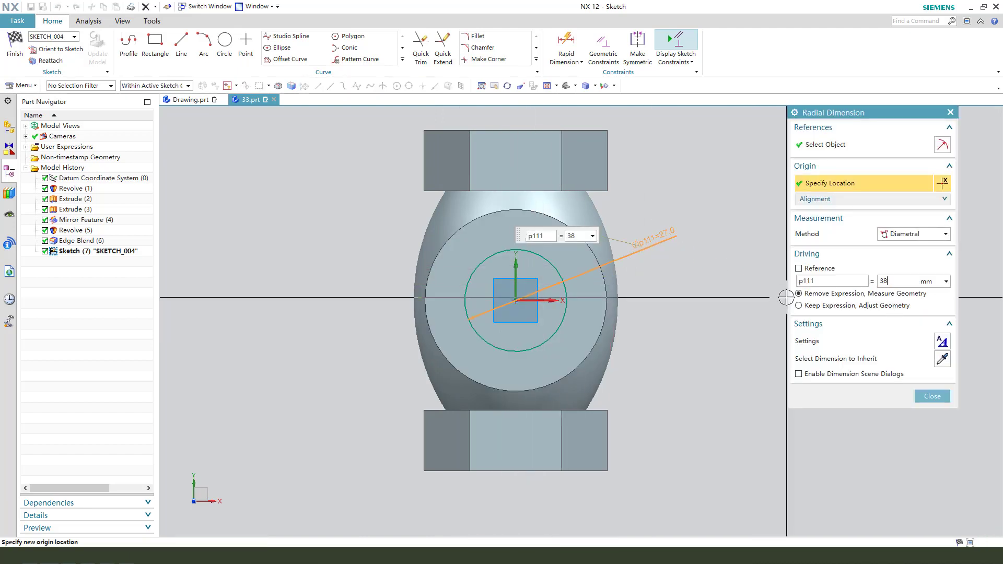
{"action": "key", "text": "Return"}
{"action": "middle_click", "coordinate": [676, 273]}
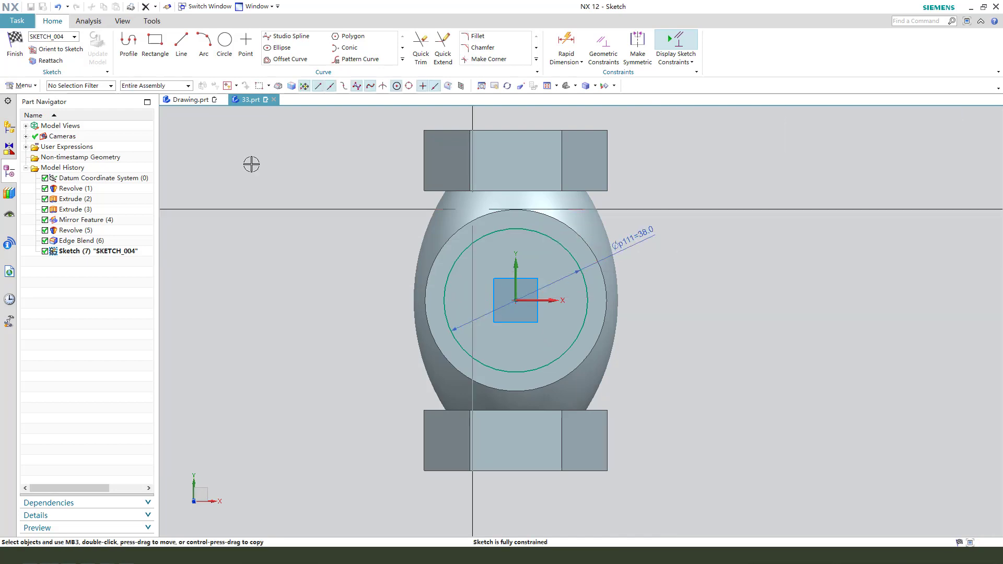
{"action": "left_click", "coordinate": [16, 51]}
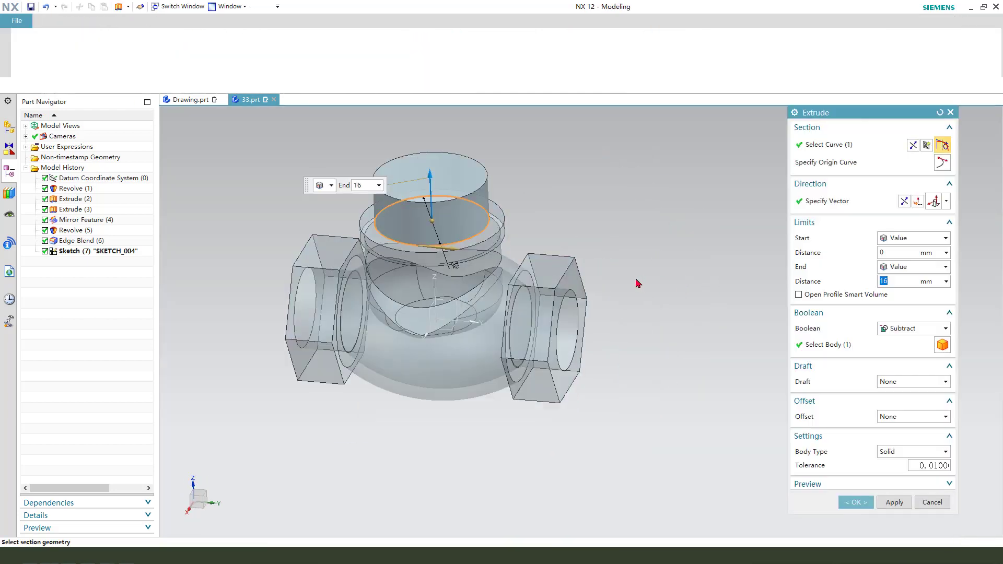
Step: Extrude the circle downward into the neck from 9 mm to 29 mm, subtracting it from the valve body
{"action": "left_click", "coordinate": [907, 204]}
{"action": "middle_click_drag", "start_coordinate": [616, 329], "coordinate": [656, 301]}
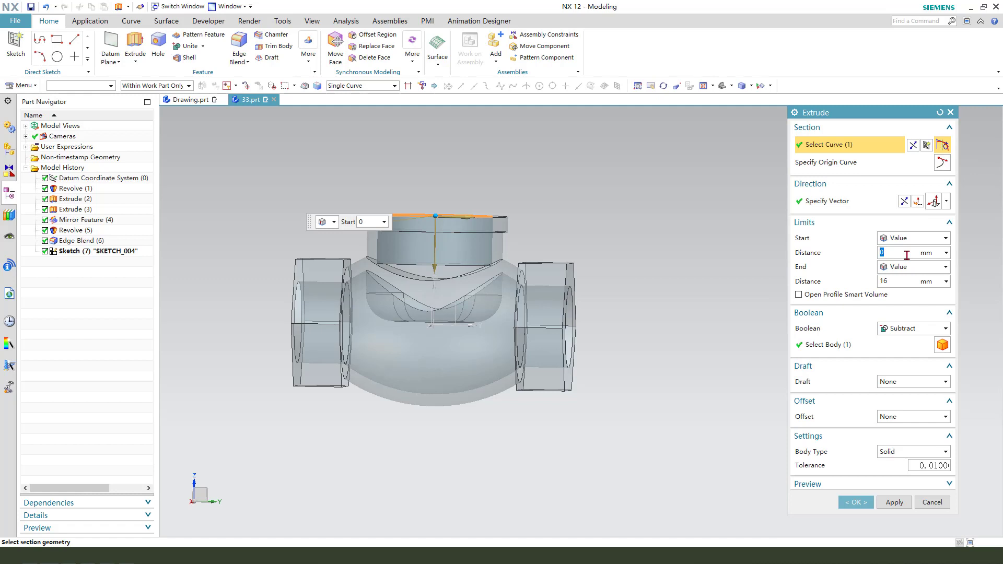
{"action": "key", "text": "Return"}
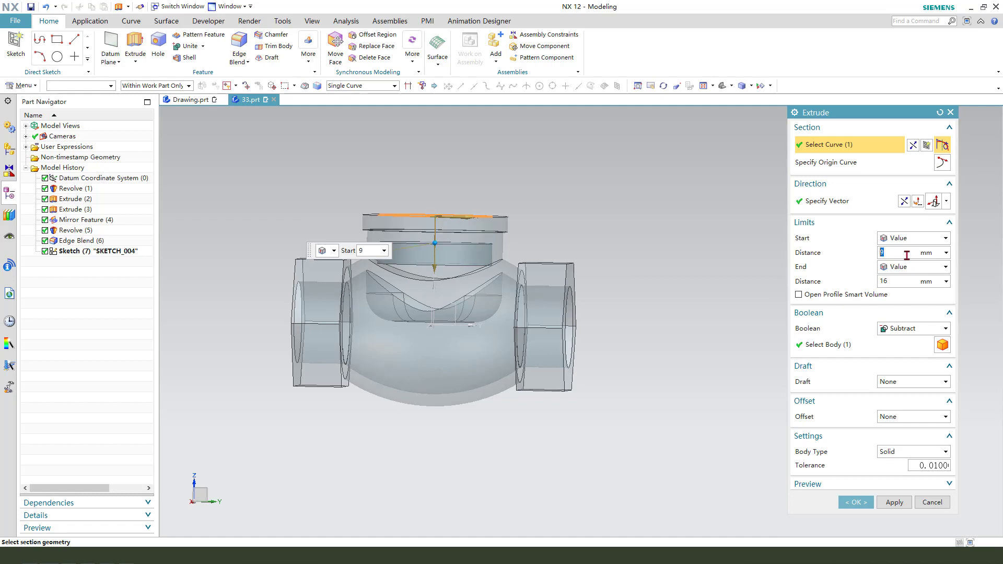
{"action": "left_click", "coordinate": [897, 282]}
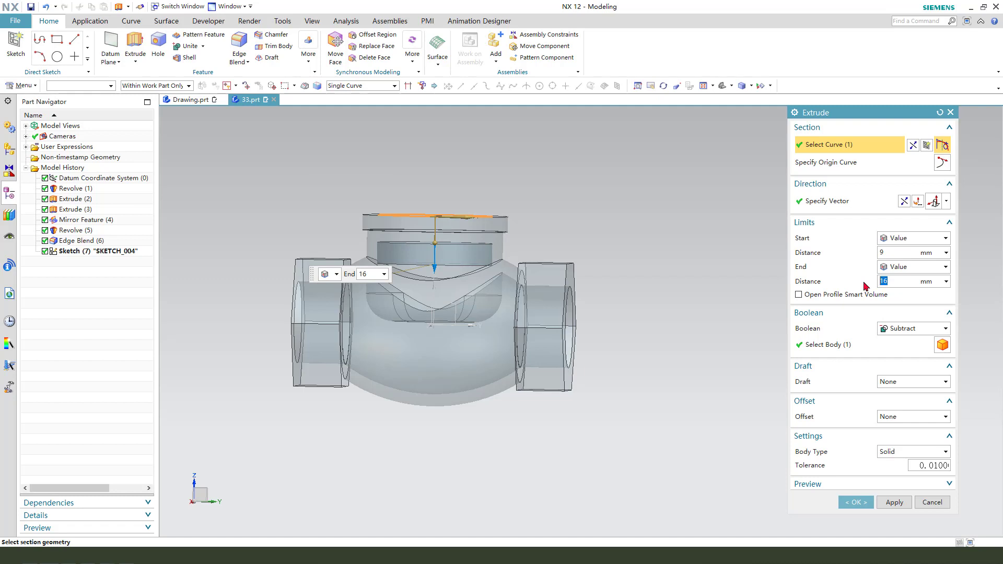
{"action": "key", "text": "Return"}
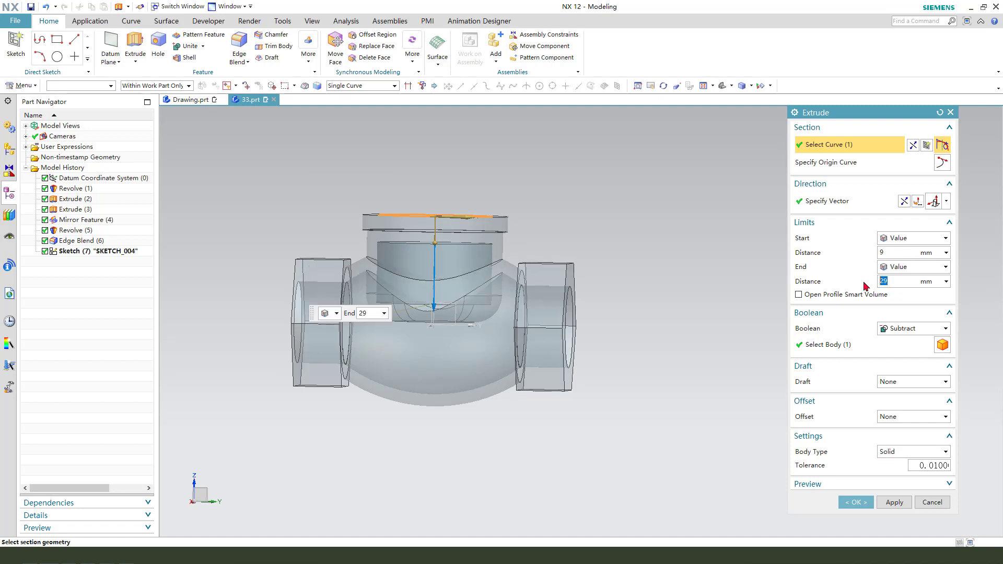
{"action": "left_click", "coordinate": [878, 347]}
{"action": "middle_click", "coordinate": [634, 352]}
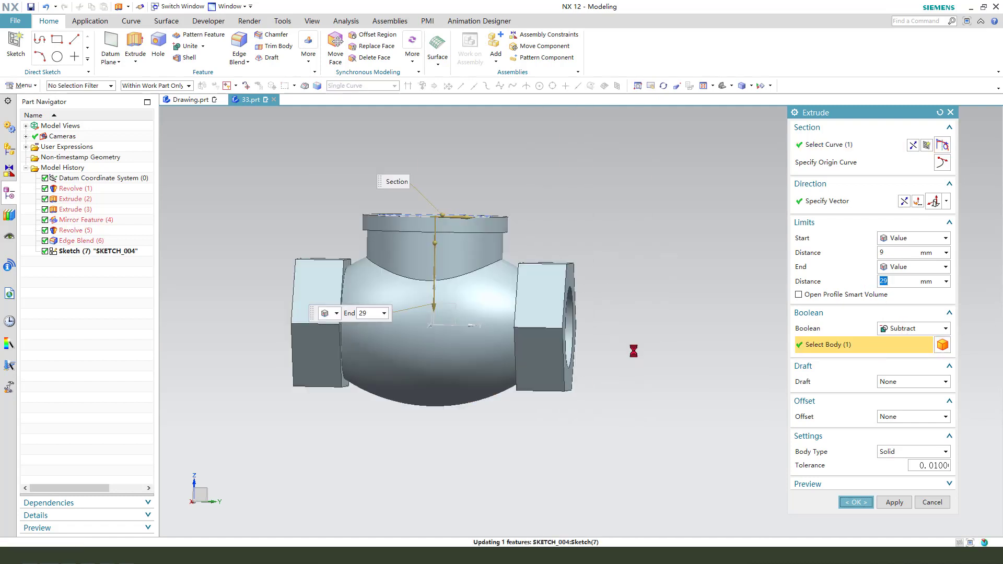
Step: Cut a simple 27 mm diameter hole with an Until Next depth at the centre of the neck's top face
{"action": "middle_click_drag", "start_coordinate": [633, 351], "coordinate": [532, 394]}
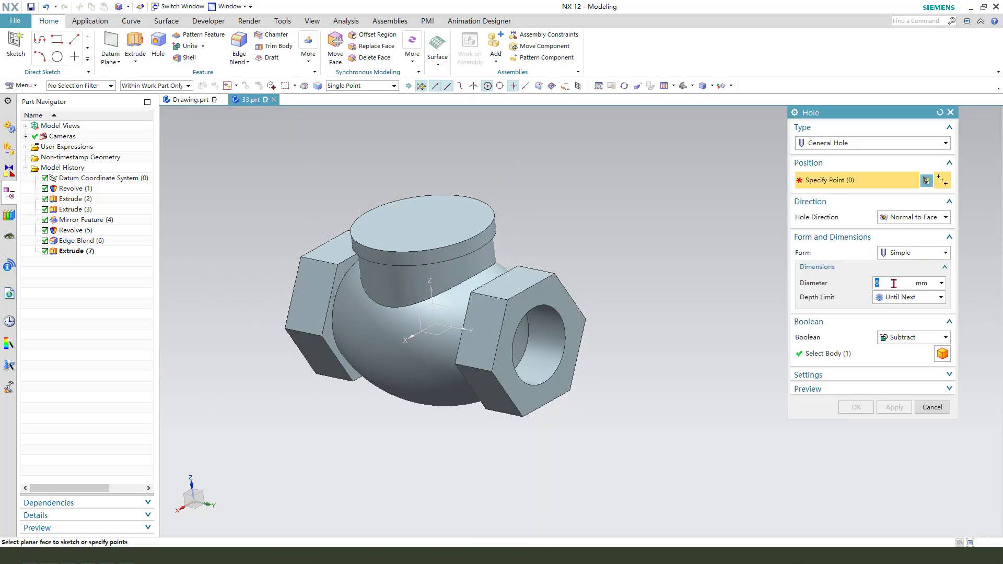
{"action": "left_click", "coordinate": [483, 204]}
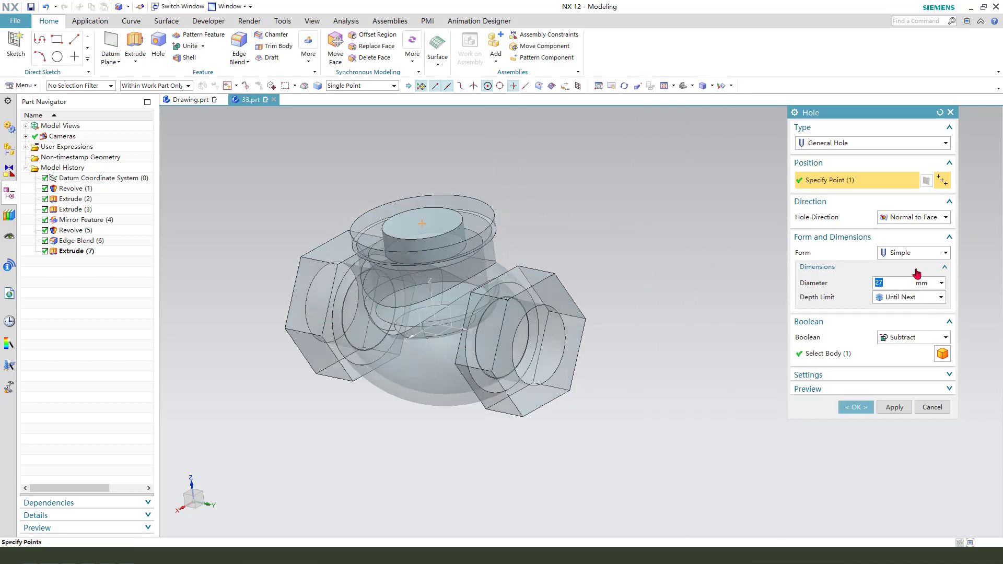
{"action": "left_click", "coordinate": [860, 407]}
Step: Blend the circular bottom edge of the cavity inside the neck with a 5 mm radius
{"action": "middle_click_drag", "start_coordinate": [606, 348], "coordinate": [536, 292]}
{"action": "left_click", "coordinate": [231, 38]}
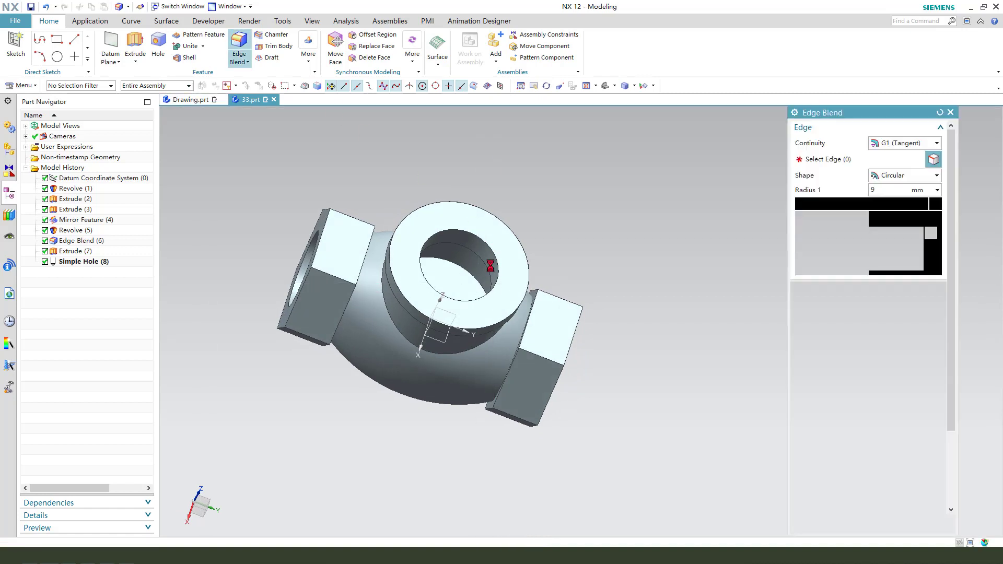
{"action": "scroll", "coordinate": [481, 267], "scroll_direction": "up", "scroll_amount": 1}
{"action": "left_click", "coordinate": [458, 265]}
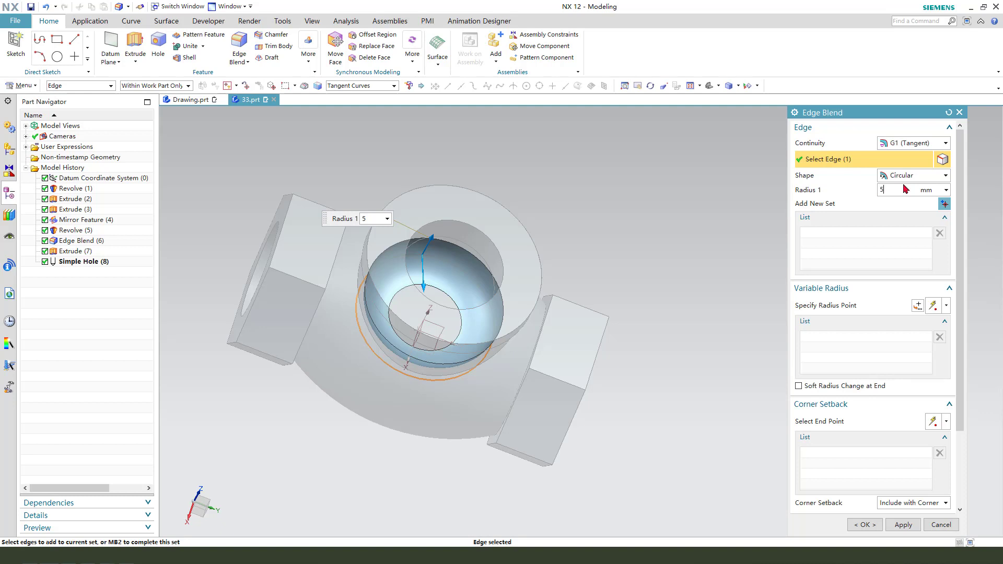
{"action": "left_click", "coordinate": [906, 190]}
{"action": "type", "text": "5"}
{"action": "key", "text": "Return"}
{"action": "middle_click", "coordinate": [556, 228]}
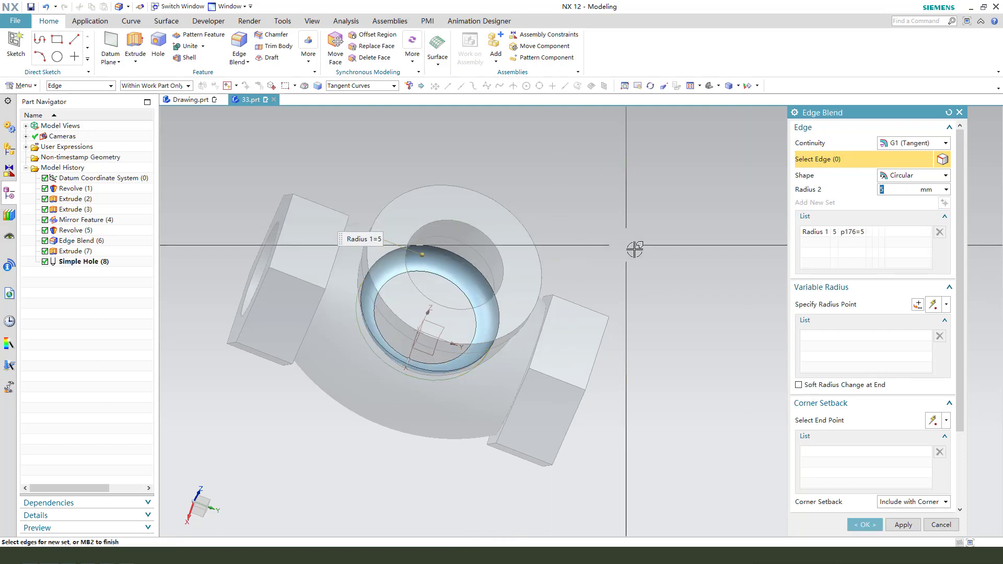
{"action": "middle_click", "coordinate": [652, 244]}
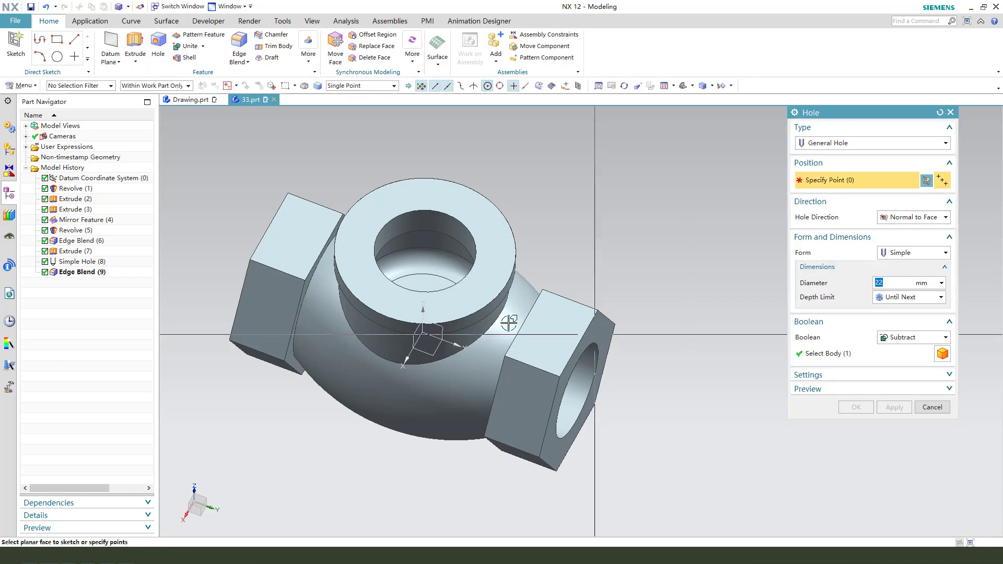
Step: Cut a simple 22 mm diameter hole with an Until Next depth at the centre of the neck cavity's floor
{"action": "left_click", "coordinate": [446, 279]}
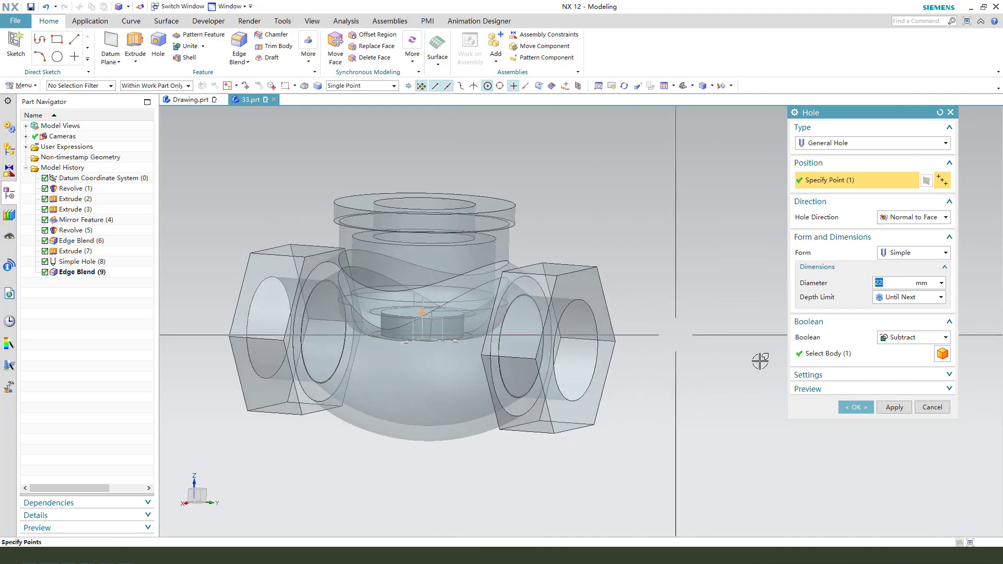
{"action": "left_click", "coordinate": [856, 407]}
Step: Chamfer the upper edge of the 22 mm hole with a symmetric 1.5 mm distance
{"action": "middle_click_drag", "start_coordinate": [625, 370], "coordinate": [535, 363]}
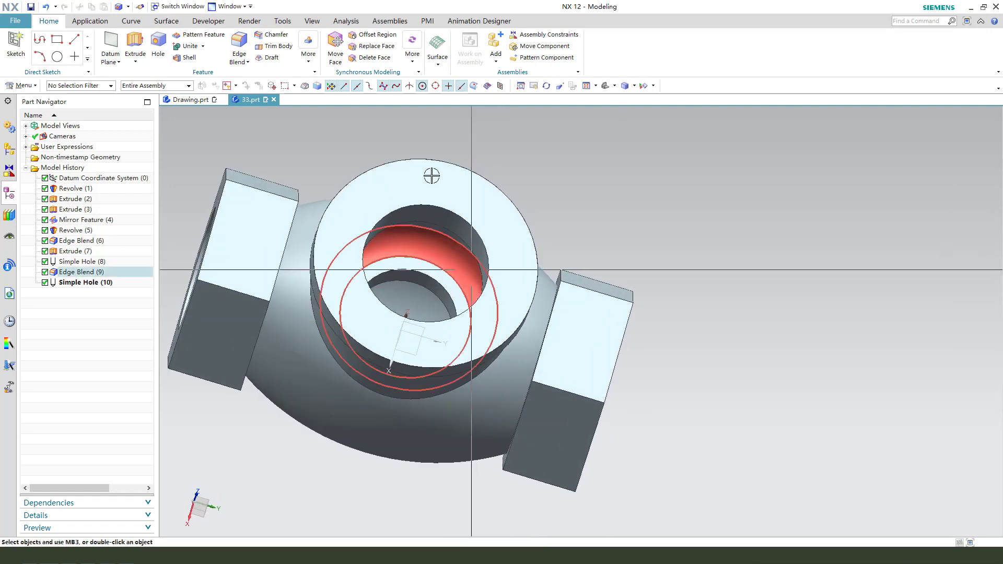
{"action": "left_click", "coordinate": [277, 34]}
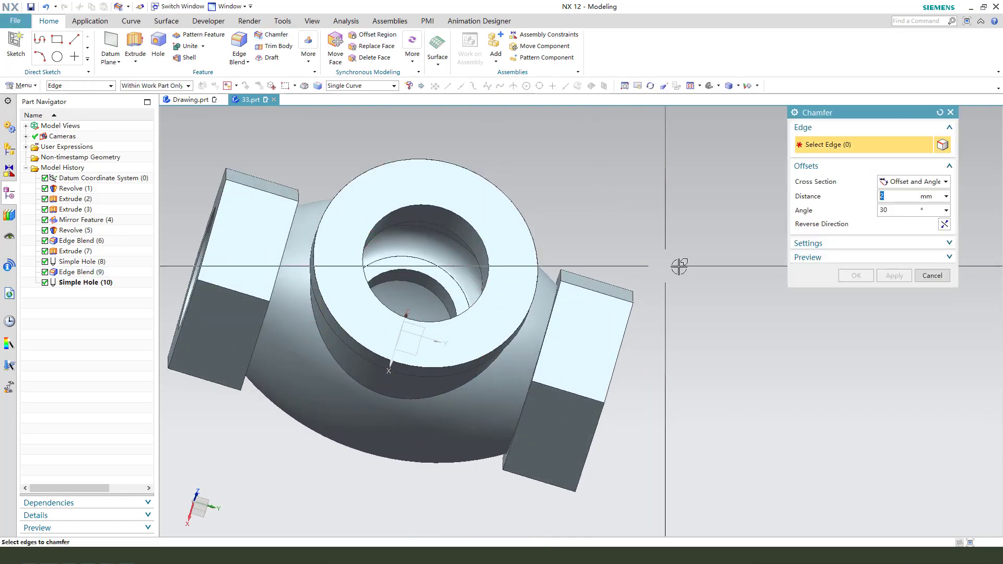
{"action": "left_click", "coordinate": [905, 195]}
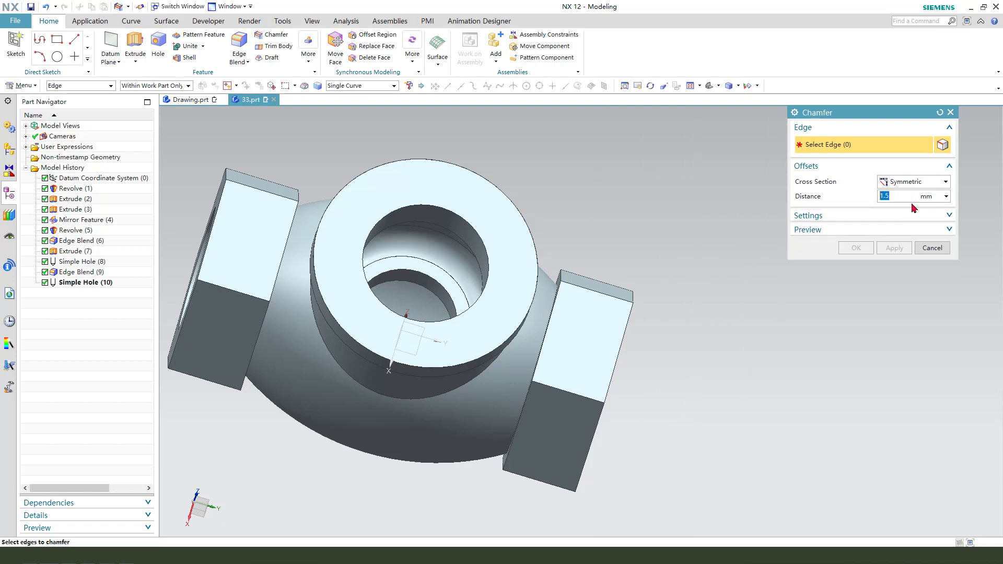
{"action": "left_click", "coordinate": [470, 292]}
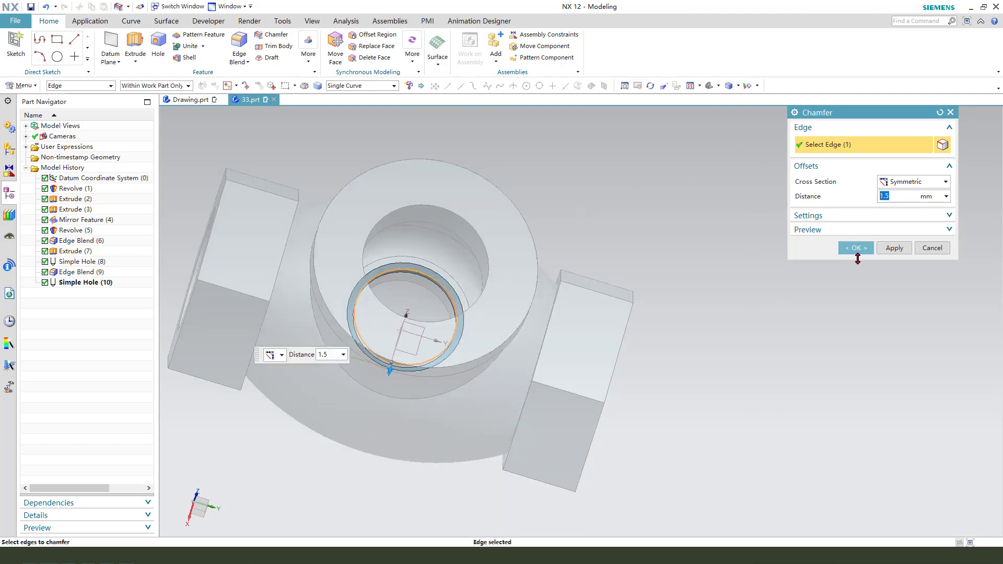
{"action": "left_click", "coordinate": [857, 249]}
Step: Blend the outer edge where the neck meets the rounded body with a 5 mm radius
{"action": "middle_click_drag", "start_coordinate": [460, 287], "coordinate": [486, 257]}
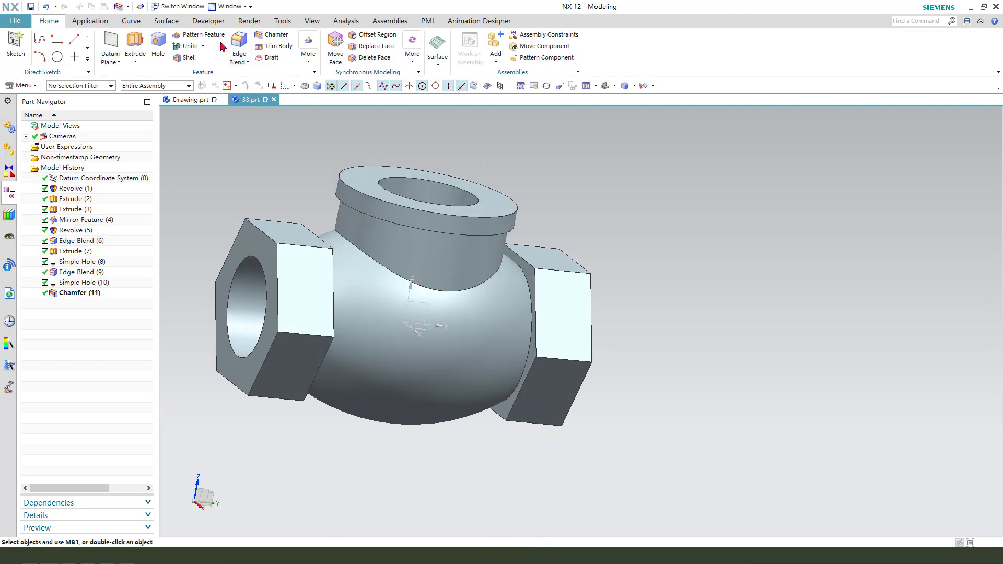
{"action": "left_click", "coordinate": [239, 46]}
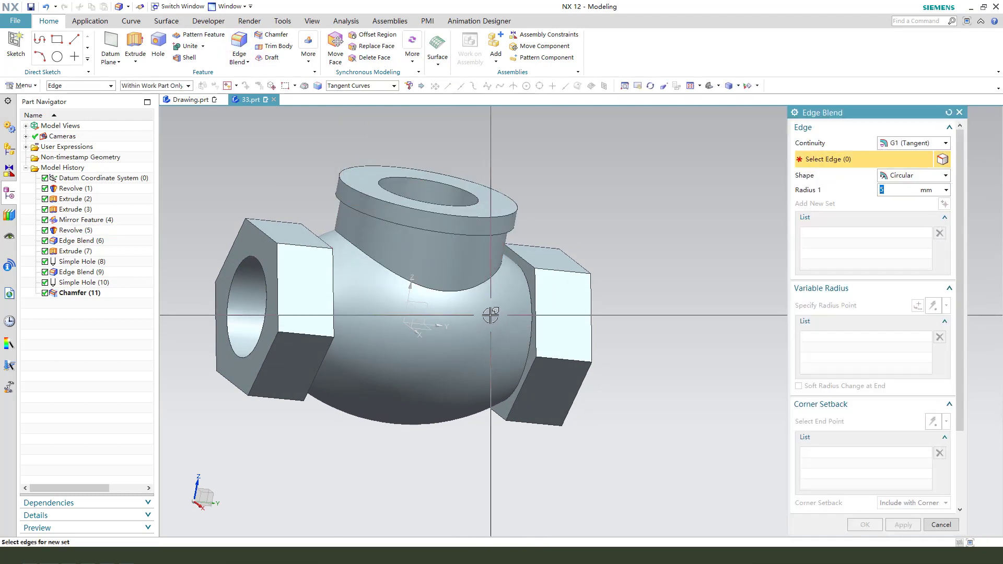
{"action": "scroll", "coordinate": [533, 282], "scroll_direction": "up", "scroll_amount": 2}
{"action": "left_click", "coordinate": [526, 269]}
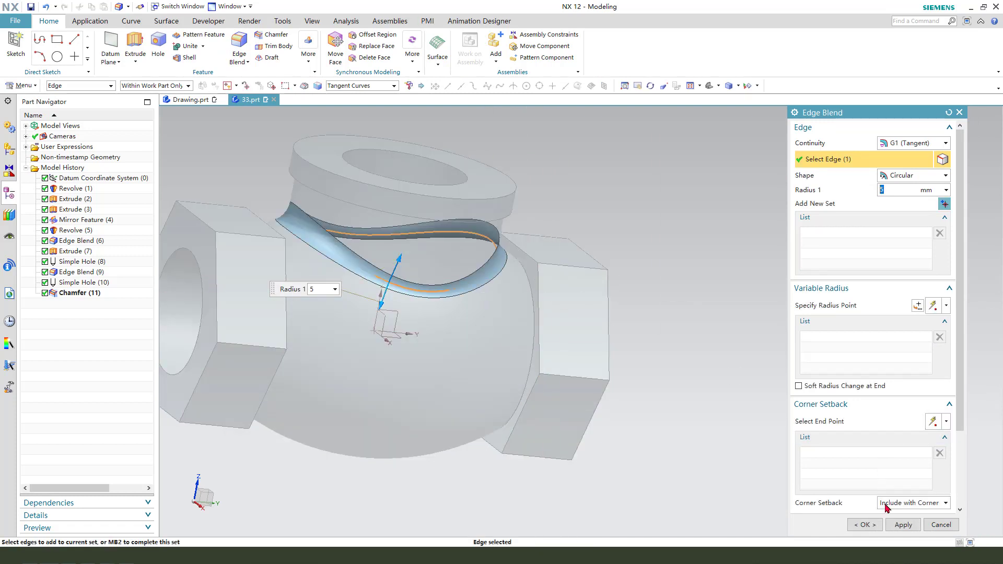
{"action": "left_click", "coordinate": [902, 526]}
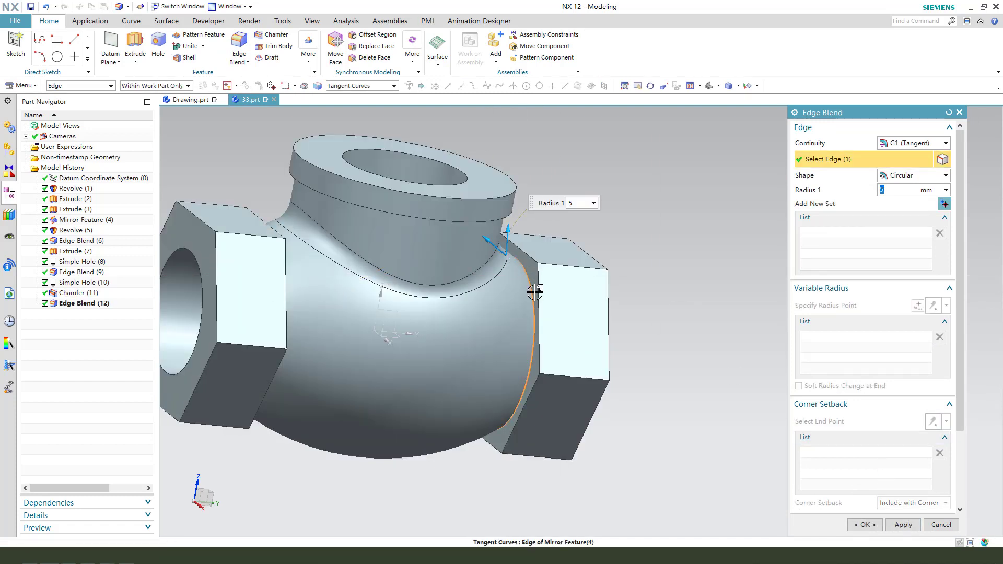
Step: Blend both edges where the hexagonal ends meet the rounded body with a 3 mm radius
{"action": "scroll", "coordinate": [535, 292], "scroll_direction": "down", "scroll_amount": 1}
{"action": "middle_click_drag", "start_coordinate": [471, 338], "coordinate": [394, 361]}
{"action": "left_click", "coordinate": [295, 294]}
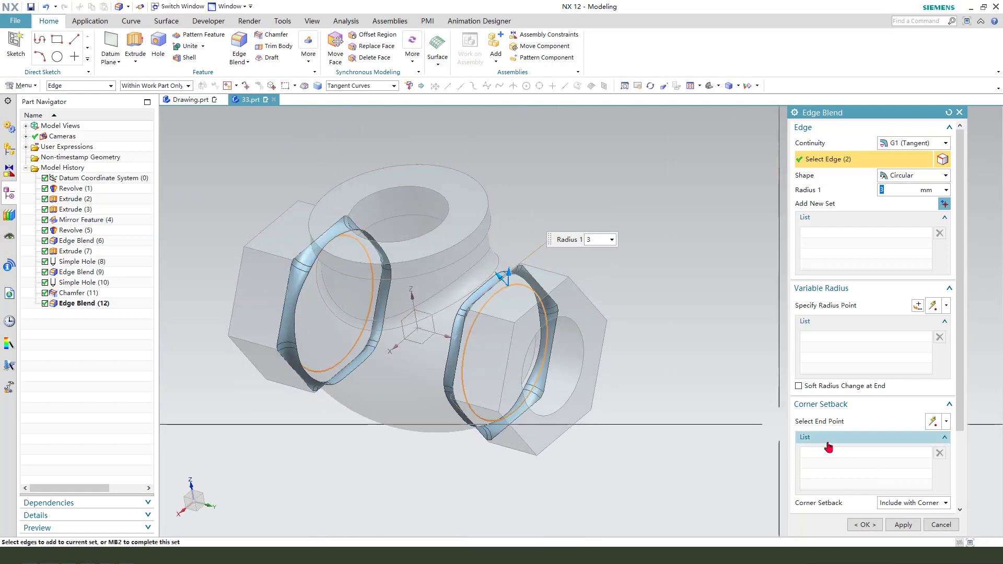
{"action": "left_click", "coordinate": [857, 526]}
Step: Blend the internal edges where the neck's wall meets the body's cavity with a 2 mm radius
{"action": "scroll", "coordinate": [434, 283], "scroll_direction": "down", "scroll_amount": 2}
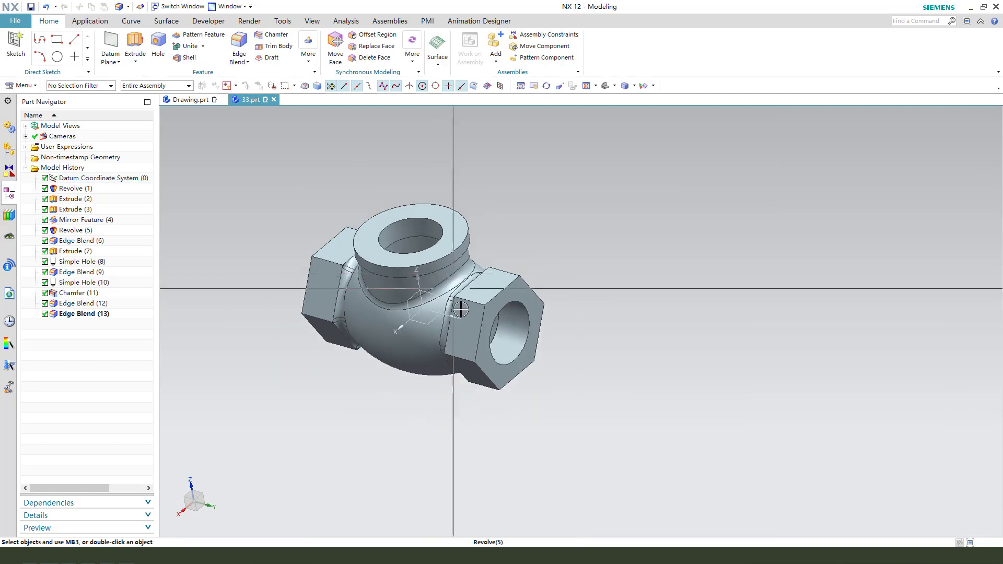
{"action": "scroll", "coordinate": [393, 311], "scroll_direction": "up", "scroll_amount": 1}
{"action": "middle_click_drag", "start_coordinate": [383, 295], "coordinate": [466, 288]}
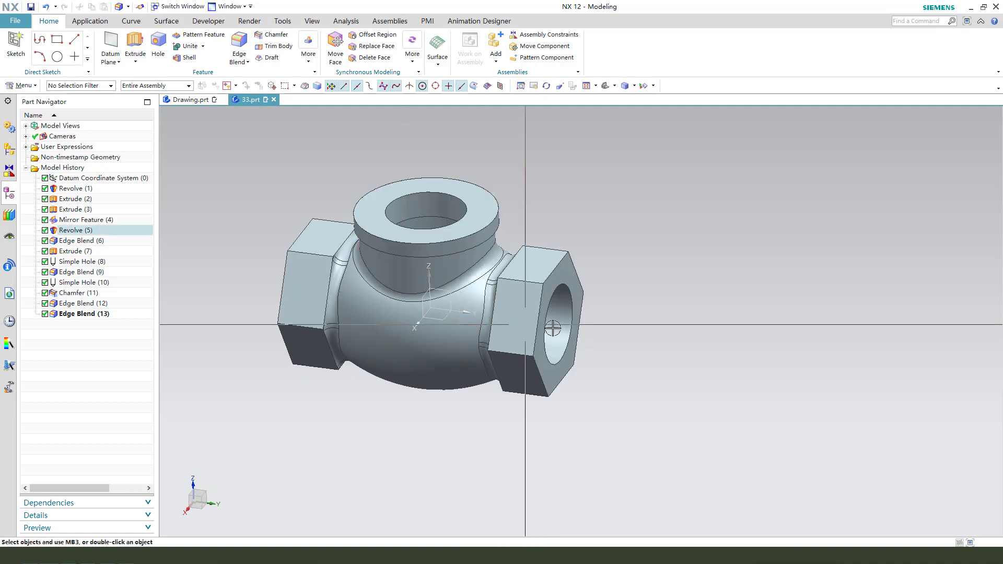
{"action": "scroll", "coordinate": [553, 328], "scroll_direction": "down", "scroll_amount": 1}
{"action": "scroll", "coordinate": [405, 329], "scroll_direction": "up", "scroll_amount": 1}
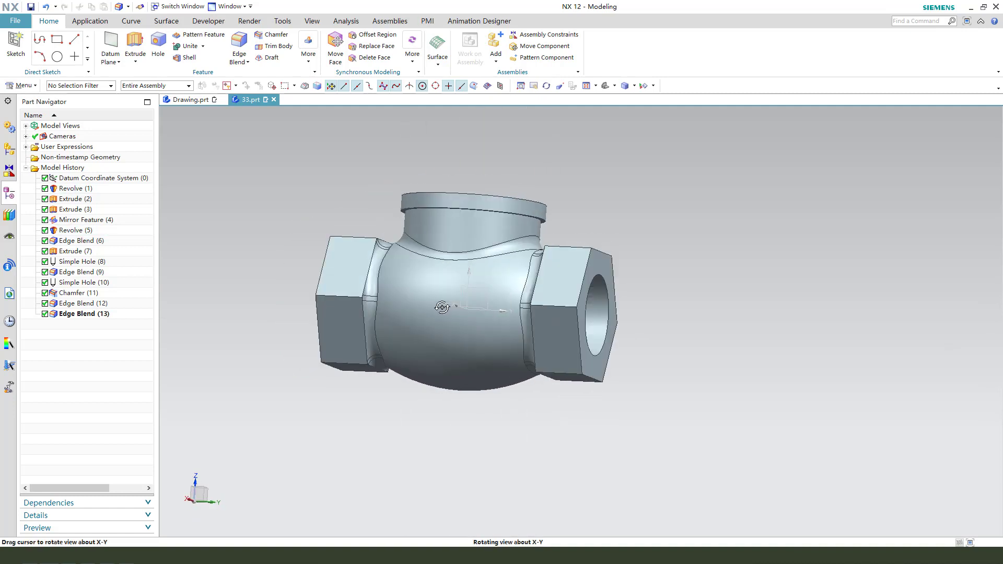
{"action": "middle_click_drag", "start_coordinate": [440, 290], "coordinate": [441, 290]}
{"action": "scroll", "coordinate": [595, 294], "scroll_direction": "up", "scroll_amount": 1}
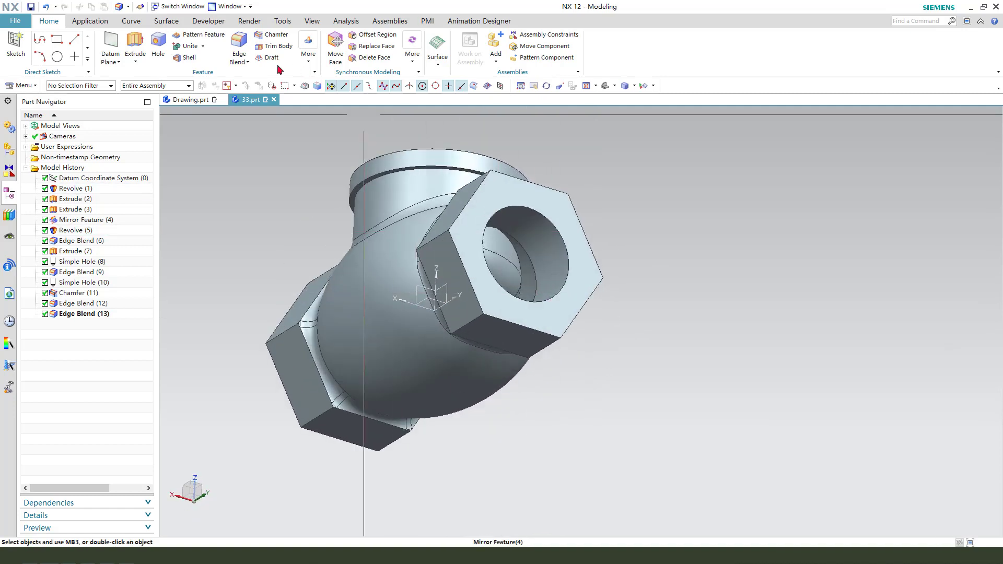
{"action": "scroll", "coordinate": [546, 239], "scroll_direction": "up", "scroll_amount": 1}
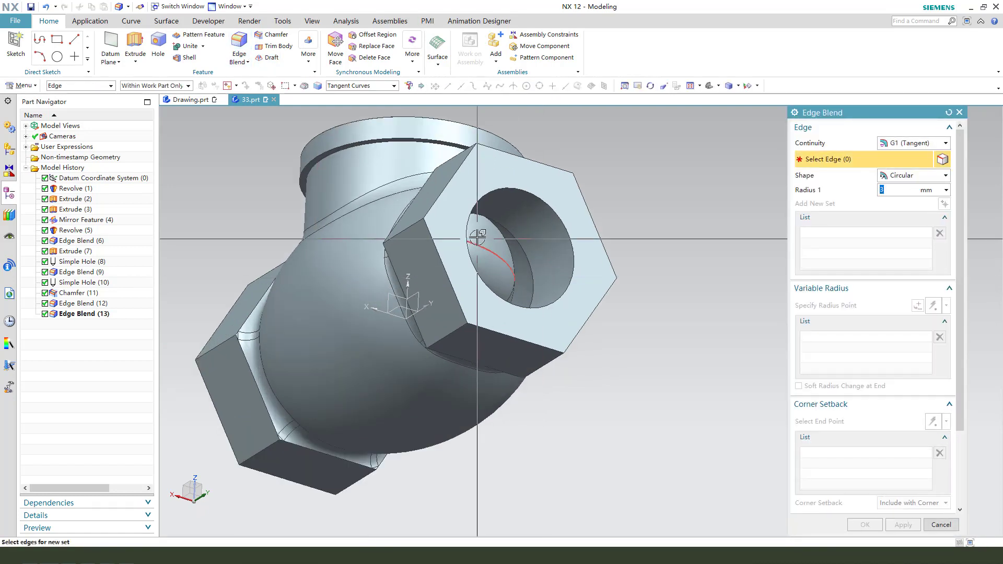
{"action": "left_click", "coordinate": [500, 236]}
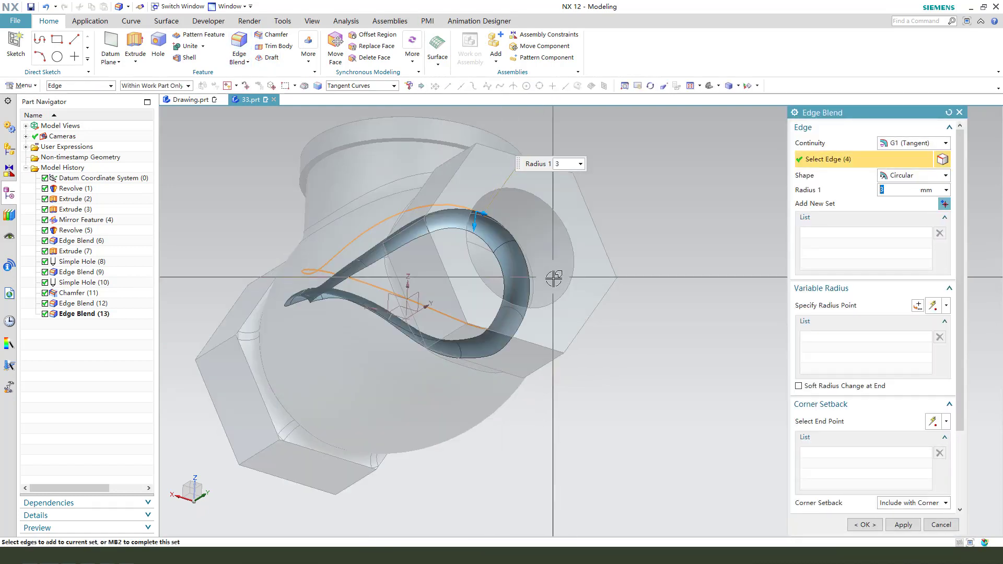
{"action": "middle_click", "coordinate": [677, 278]}
{"action": "middle_click_drag", "start_coordinate": [672, 291], "coordinate": [452, 240]}
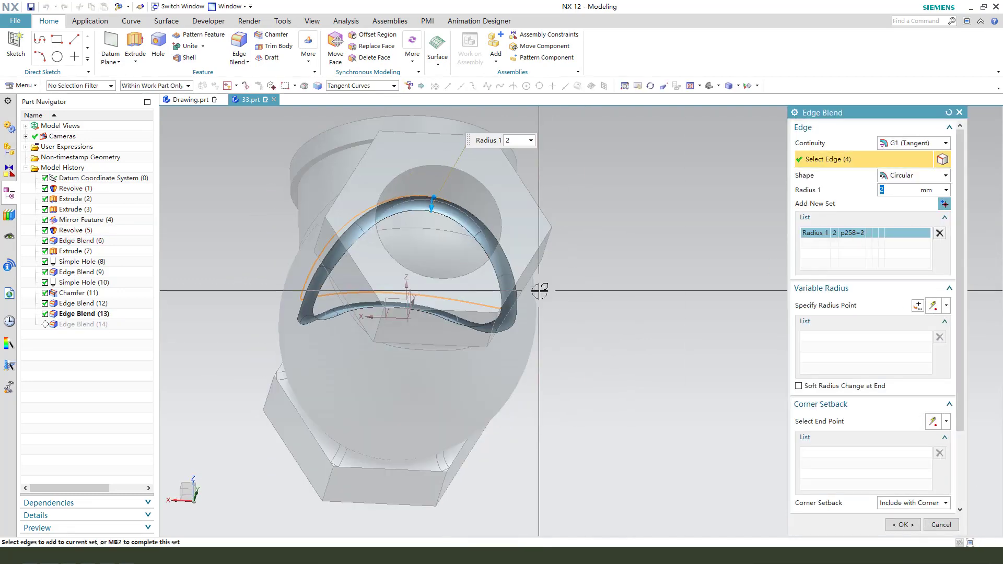
{"action": "middle_click", "coordinate": [540, 291]}
Step: Hide the datum coordinate system at the centre of the valve body
{"action": "middle_click_drag", "start_coordinate": [539, 291], "coordinate": [476, 325]}
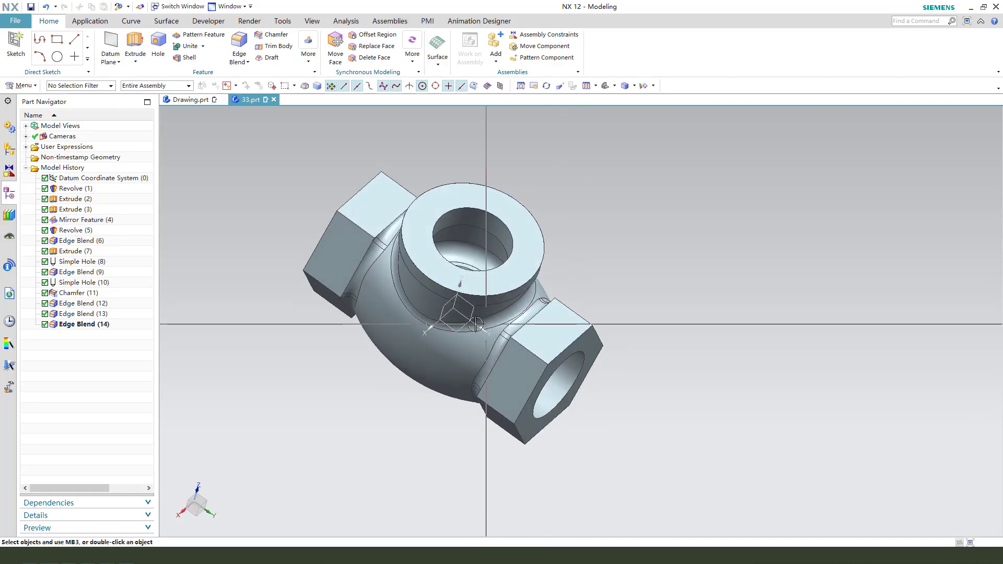
{"action": "left_click", "coordinate": [476, 325]}
{"action": "key", "text": "ctrl+b"}
{"action": "middle_click_drag", "start_coordinate": [730, 394], "coordinate": [695, 372]}
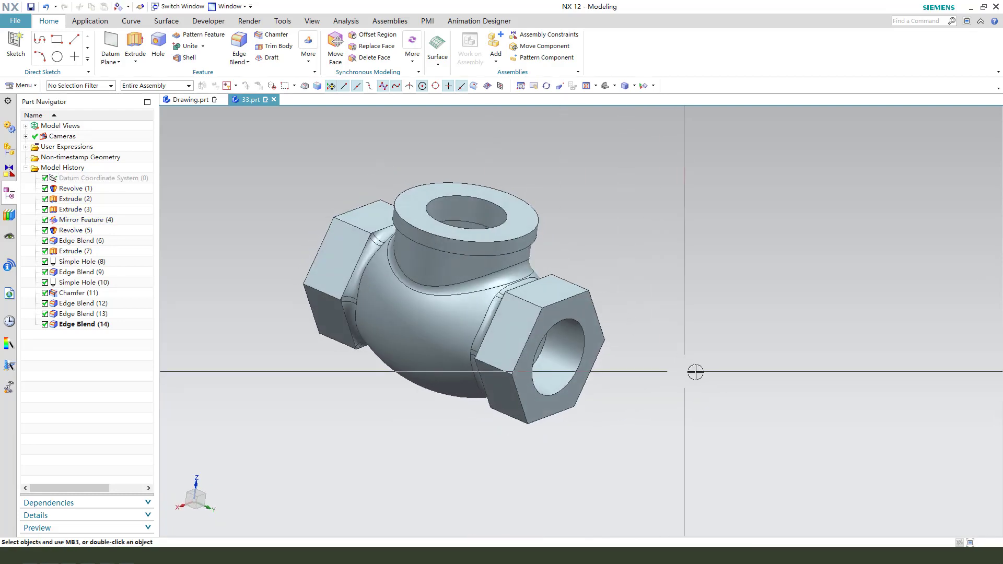
Step: Examine the valve body's interior with a section plane normal to X, moved to a 13 mm offset, and close the section without keeping it
{"action": "key", "text": "ctrl+h"}
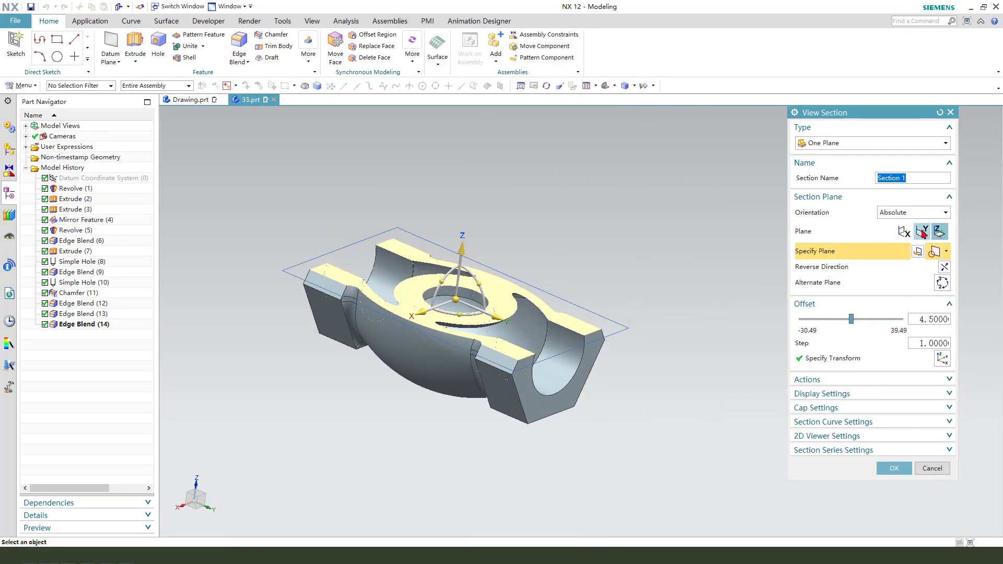
{"action": "left_click", "coordinate": [923, 232]}
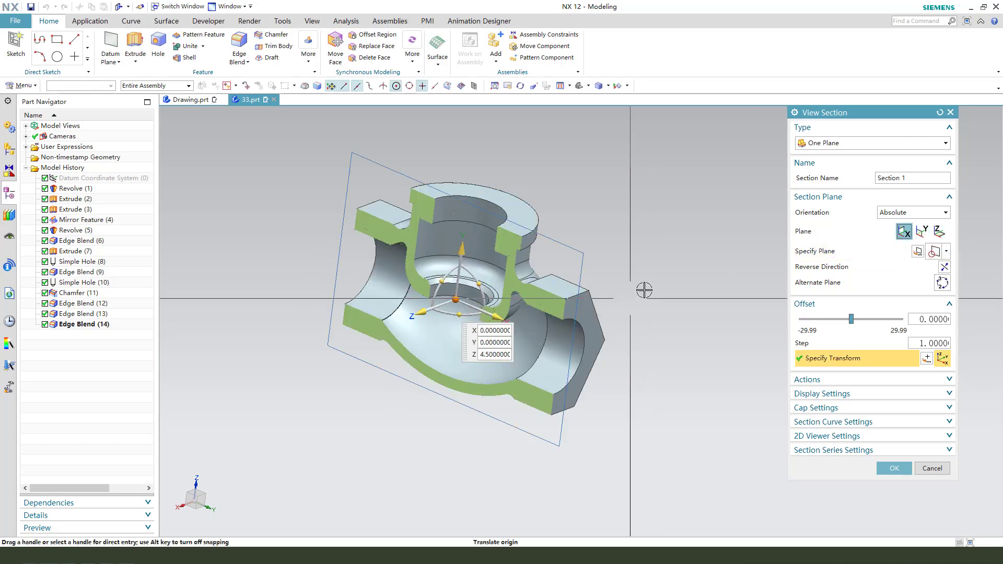
{"action": "mouse_move", "coordinate": [642, 292]}
{"action": "middle_mouse_down"}
{"action": "mouse_move", "coordinate": [661, 284]}
{"action": "mouse_move", "coordinate": [645, 294]}
{"action": "middle_mouse_up"}
{"action": "left_click_drag", "start_coordinate": [437, 308], "coordinate": [418, 322]}
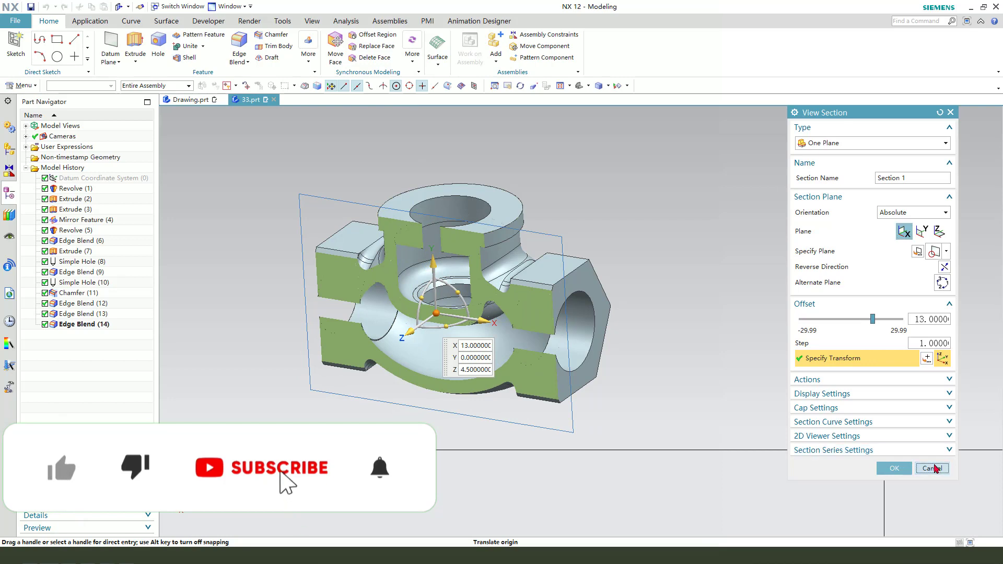
{"action": "left_click", "coordinate": [894, 468]}
Step: Examine the interior with a temporary section normal to Y, moved about 16 mm along the body, and one normal to X through the centre
{"action": "left_click", "coordinate": [312, 22]}
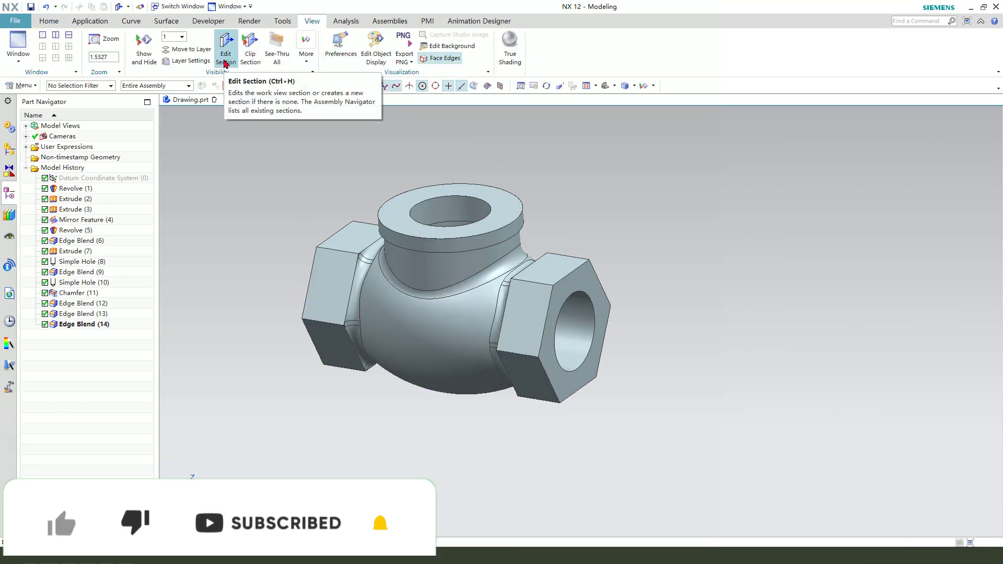
{"action": "left_click", "coordinate": [226, 55]}
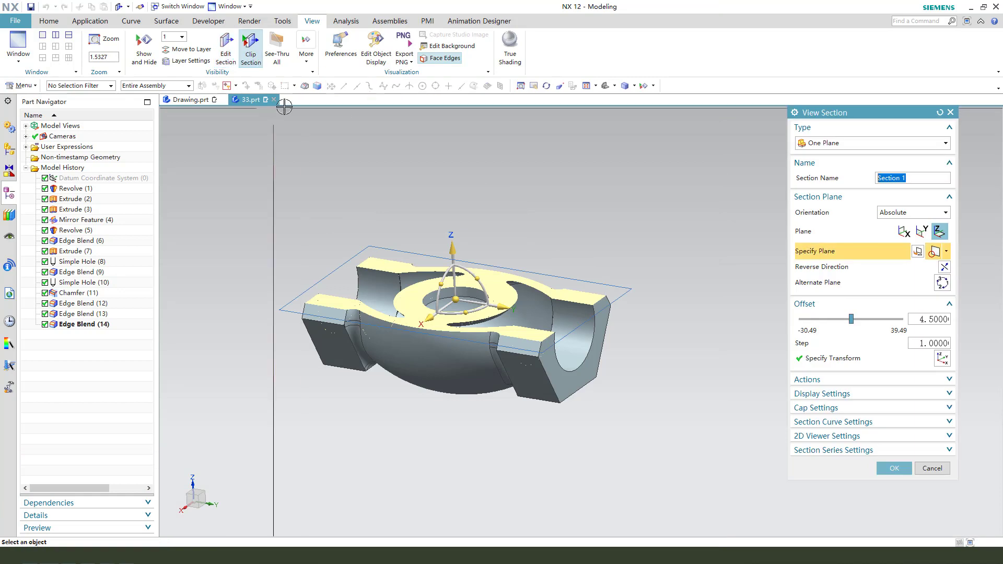
{"action": "left_click", "coordinate": [922, 231]}
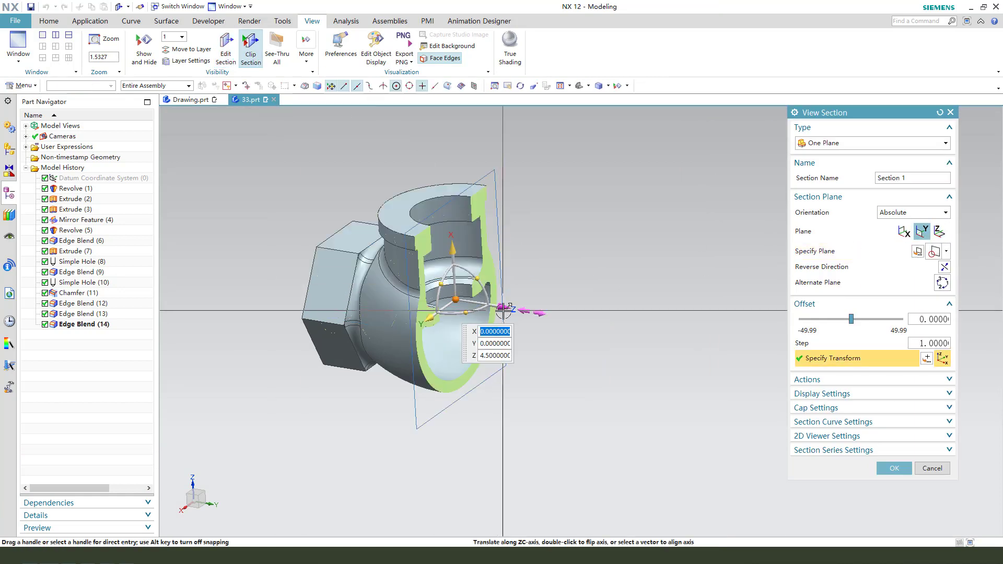
{"action": "left_click_drag", "start_coordinate": [509, 308], "coordinate": [542, 315]}
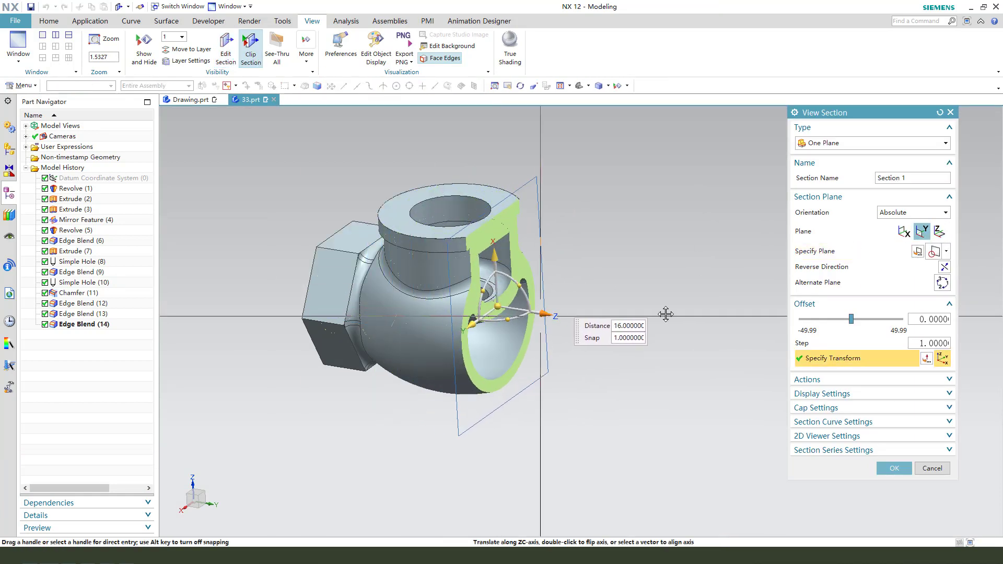
{"action": "left_click", "coordinate": [904, 233]}
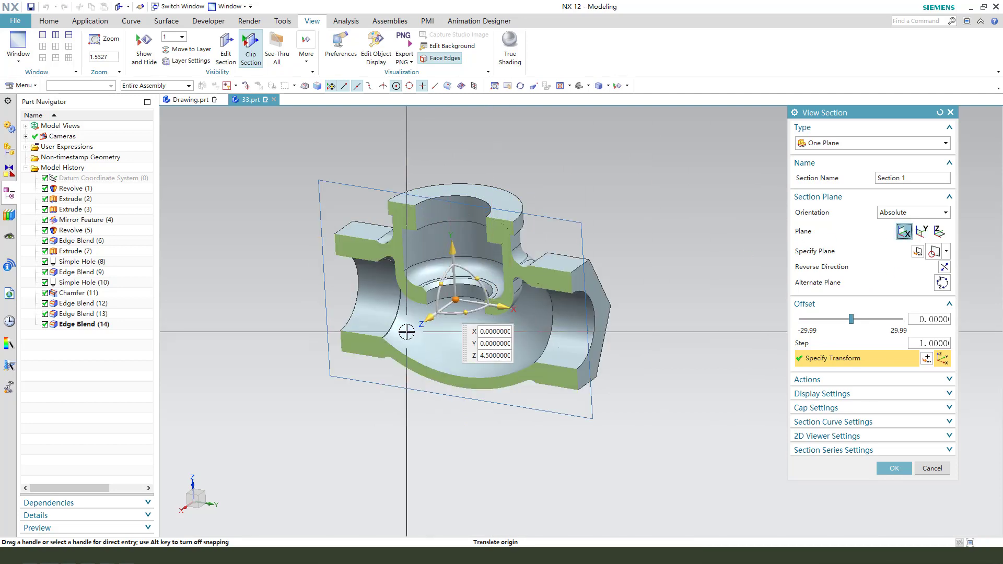
{"action": "mouse_move", "coordinate": [406, 332]}
{"action": "middle_mouse_down"}
{"action": "mouse_move", "coordinate": [462, 269]}
{"action": "mouse_move", "coordinate": [411, 335]}
{"action": "middle_mouse_up"}
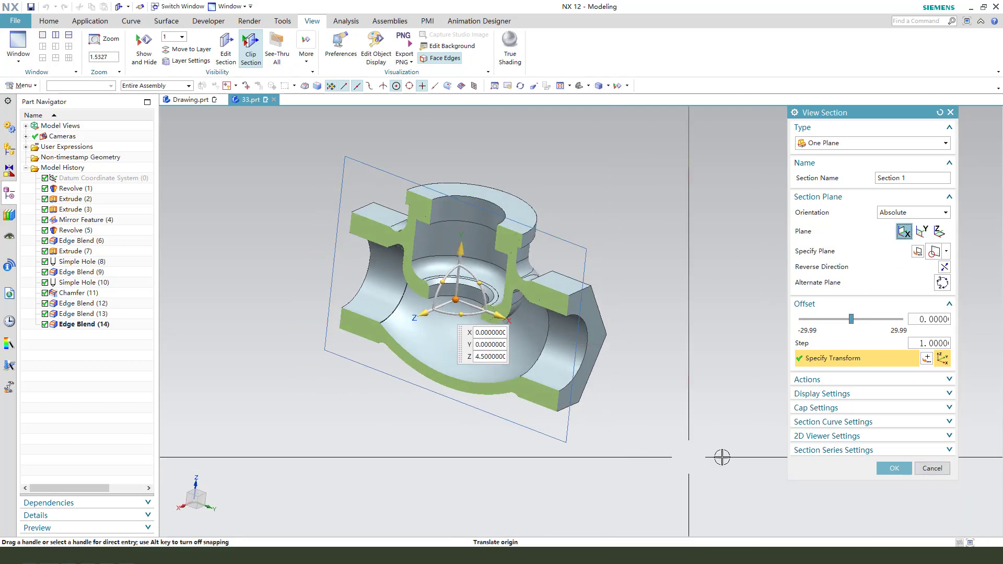
{"action": "left_click", "coordinate": [932, 468]}
Step: Change the display color of the whole valve body to yellow
{"action": "scroll", "coordinate": [553, 299], "scroll_direction": "up", "scroll_amount": 2}
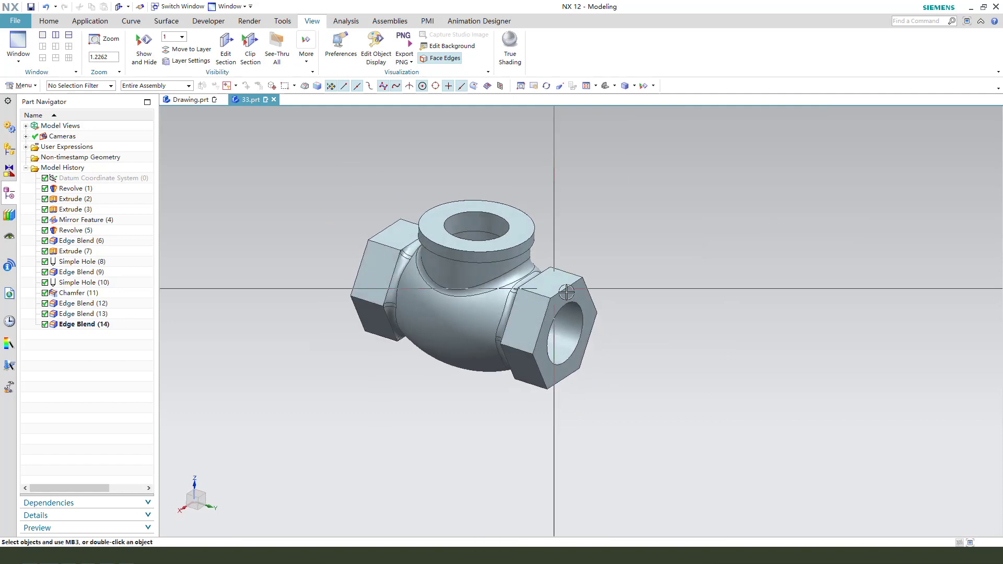
{"action": "key", "text": "ctrl+j"}
{"action": "left_click", "coordinate": [520, 286]}
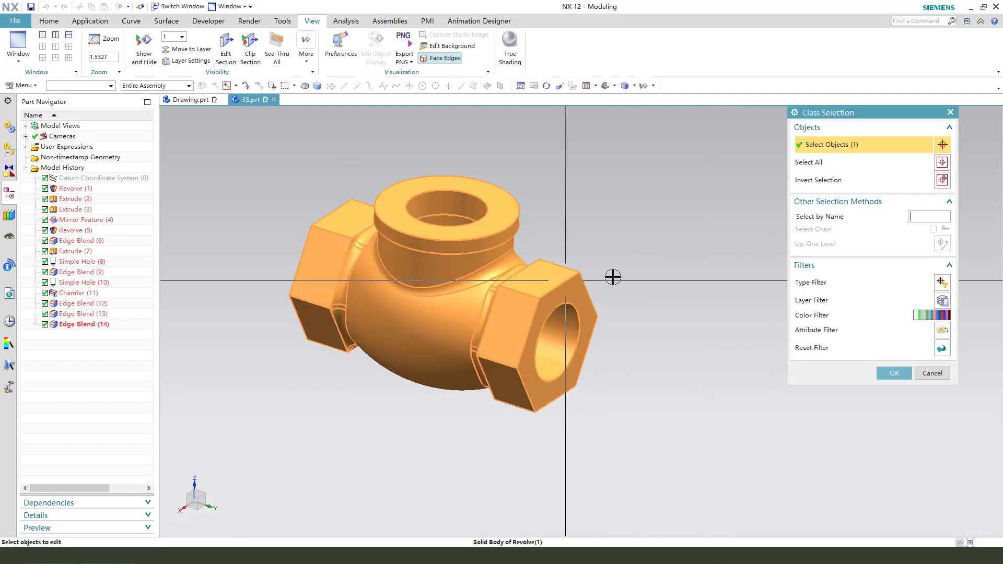
{"action": "middle_click", "coordinate": [611, 277]}
{"action": "left_click", "coordinate": [933, 171]}
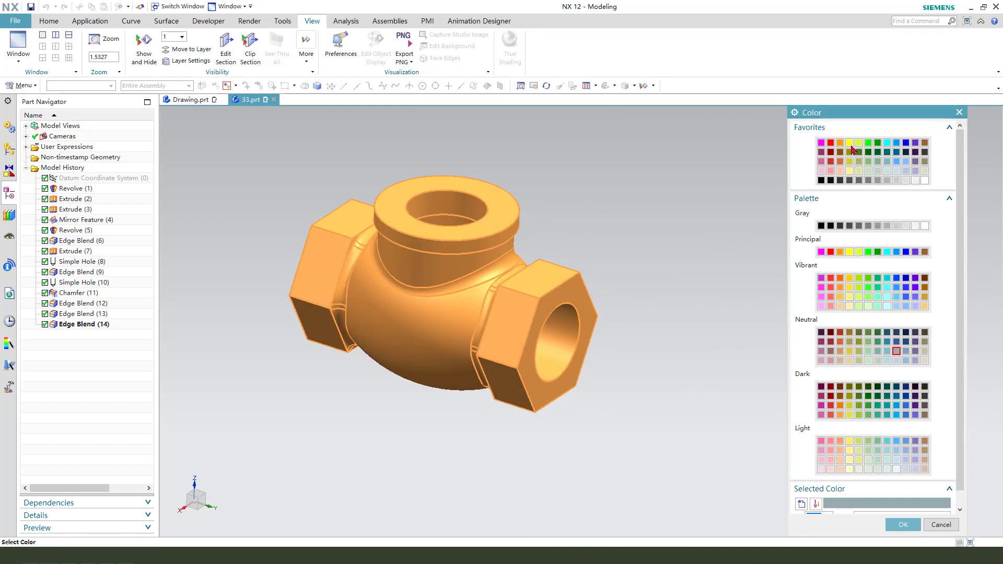
{"action": "middle_click", "coordinate": [680, 318]}
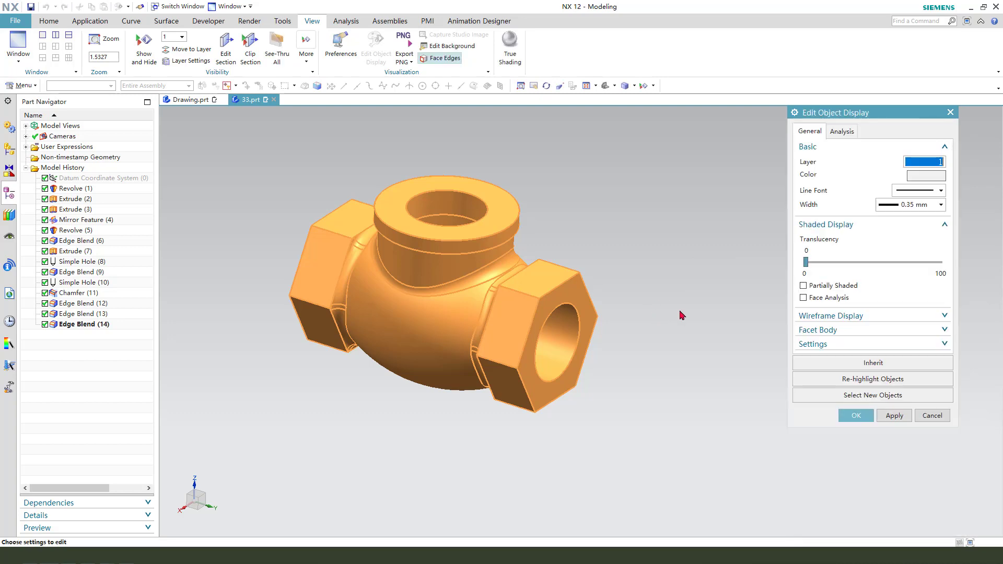
{"action": "middle_click", "coordinate": [682, 320]}
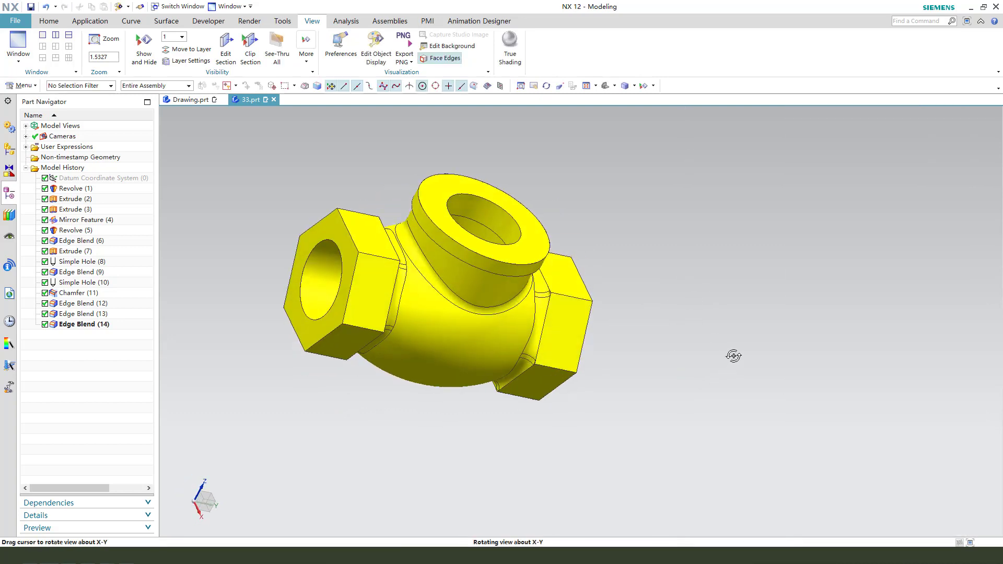